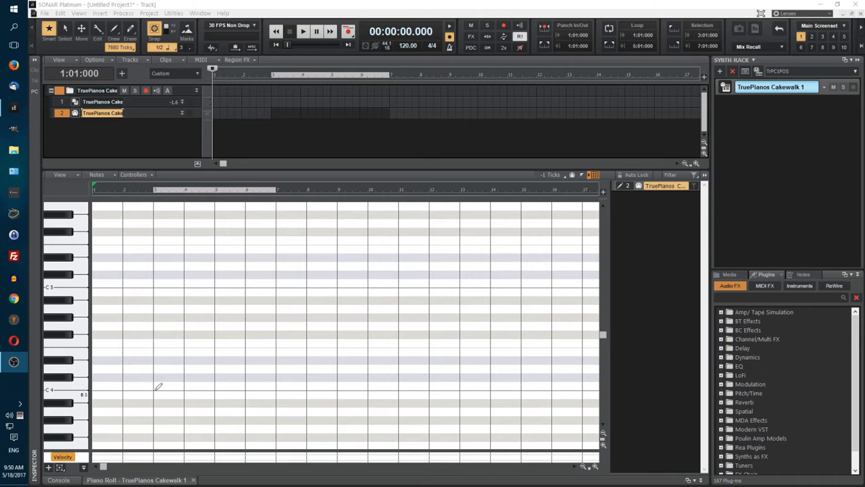
Step: Draw a two-measure C4 note at measure 3 and loop the range from 3:01:000 to 7:01:000
{"action": "left_click", "coordinate": [157, 382]}
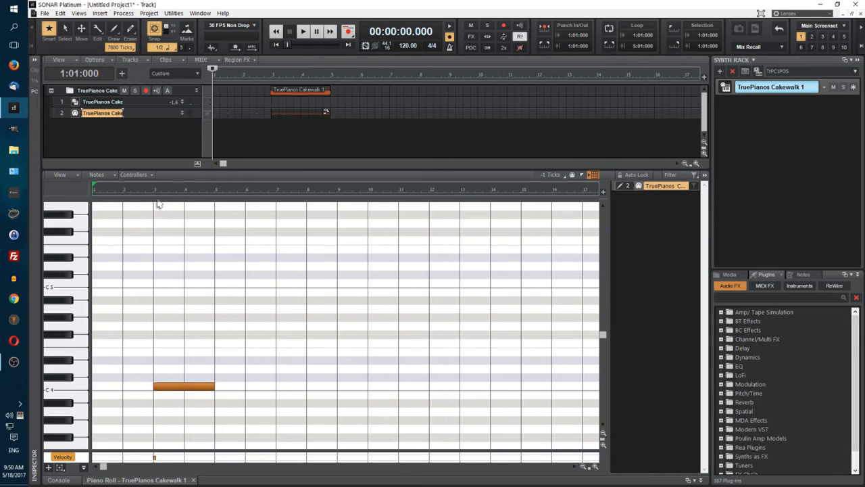
{"action": "left_click_drag", "start_coordinate": [155, 193], "coordinate": [272, 206]}
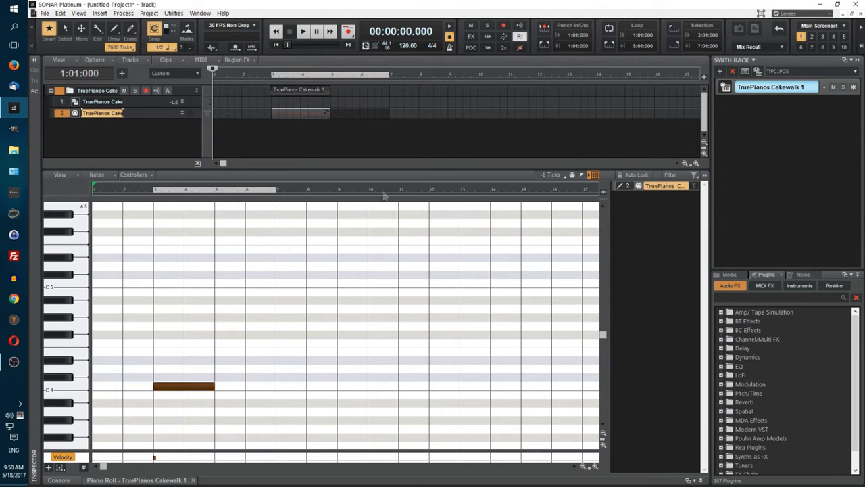
{"action": "left_click", "coordinate": [610, 45]}
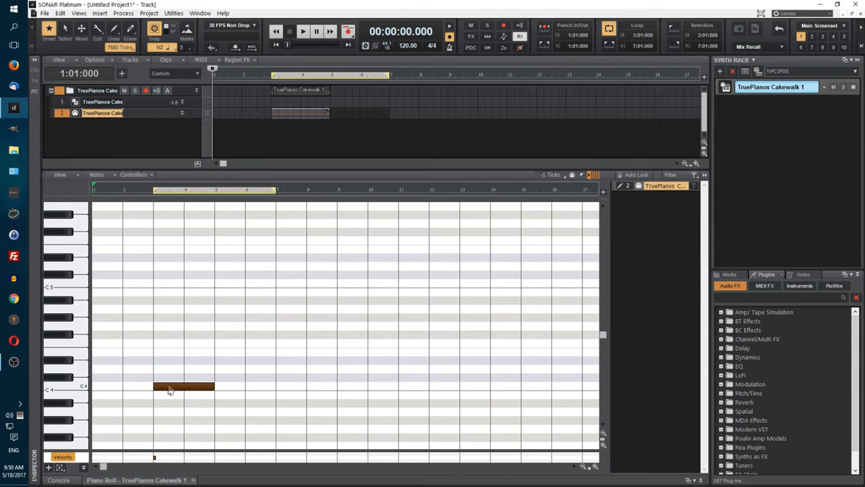
Step: Add two-measure E4 and G4 notes at measure 3 to complete a C major chord
{"action": "left_click", "coordinate": [154, 351]}
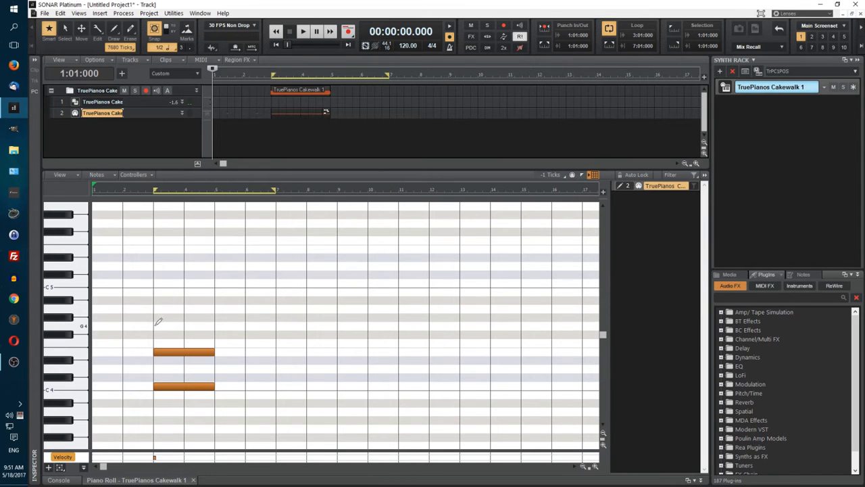
{"action": "left_click", "coordinate": [155, 325]}
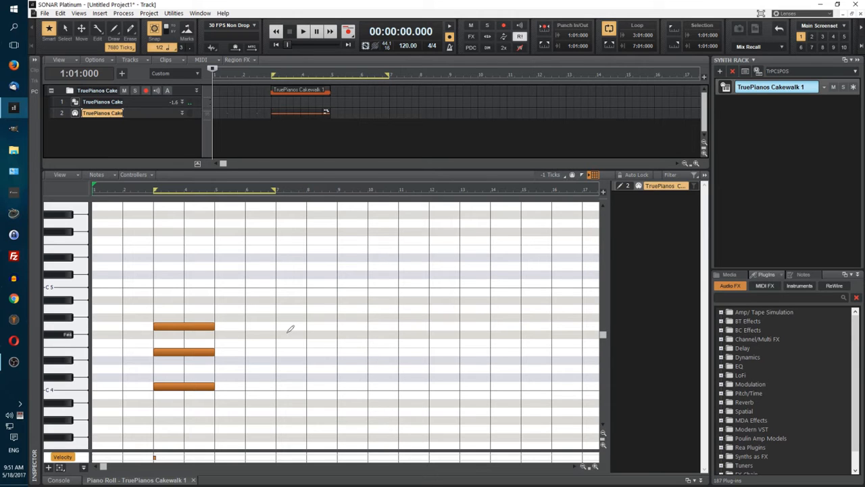
Step: Audition the measure 3 chord with the Scrub tool and return to the Smart tool
{"action": "key", "text": "j"}
{"action": "left_click", "coordinate": [182, 308]}
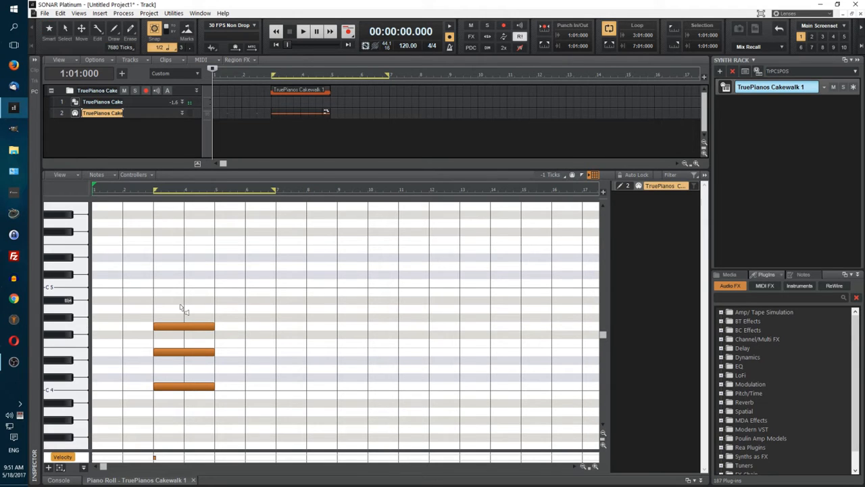
{"action": "key", "text": "j"}
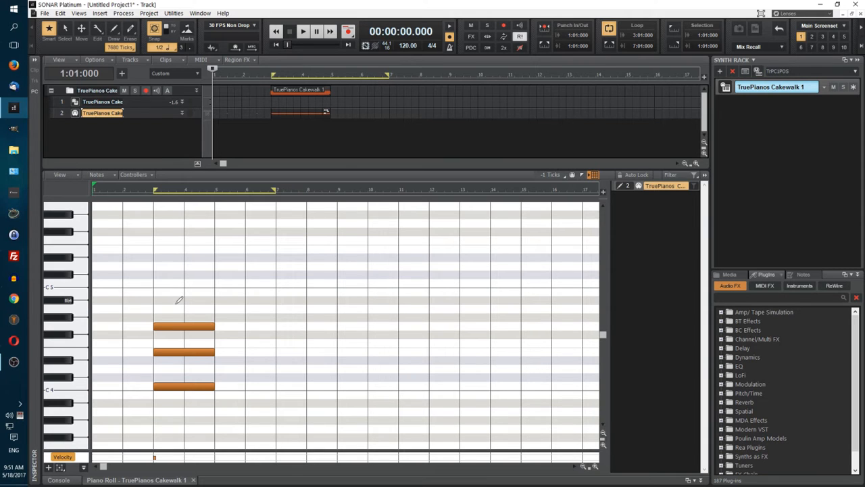
{"action": "key", "text": "j"}
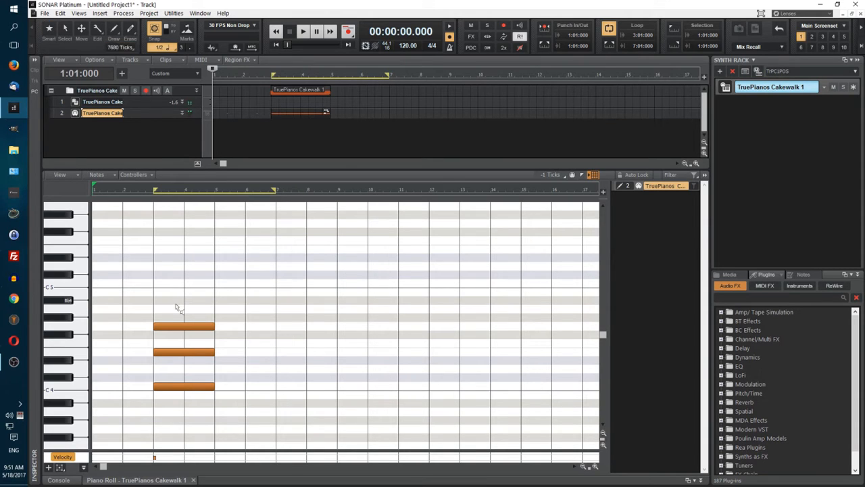
{"action": "key", "text": "F5"}
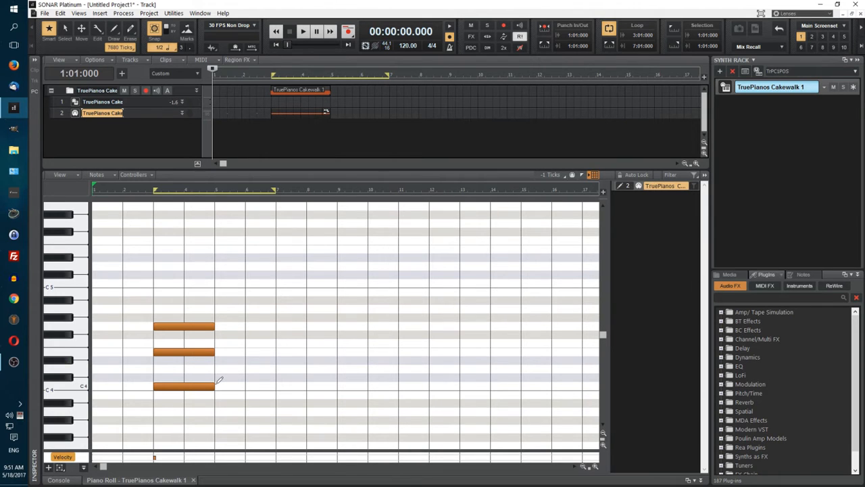
Step: Draw a second two-measure chord of C4, Eb4 and G4 starting at measure 5
{"action": "left_click_drag", "start_coordinate": [215, 385], "coordinate": [275, 385]}
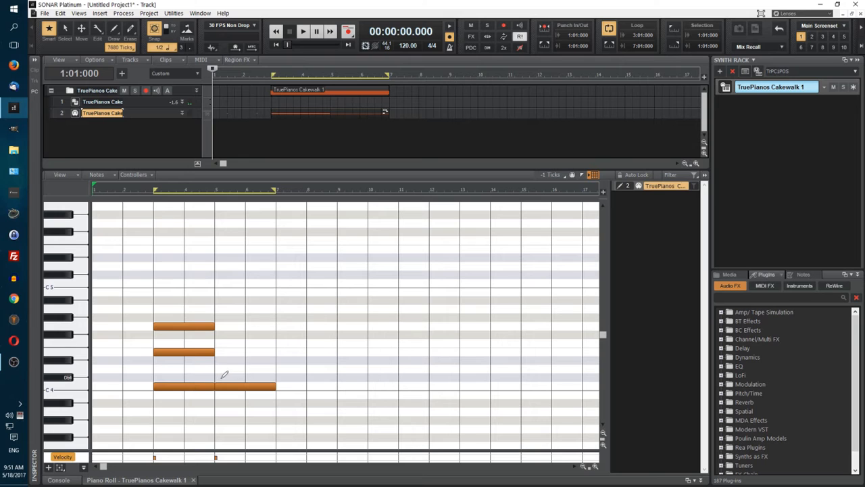
{"action": "left_click", "coordinate": [216, 358]}
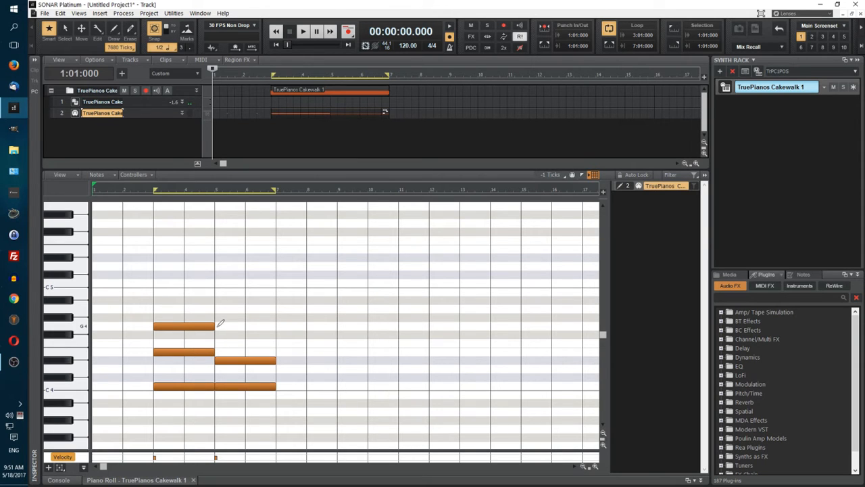
{"action": "left_click_drag", "start_coordinate": [215, 325], "coordinate": [276, 325]}
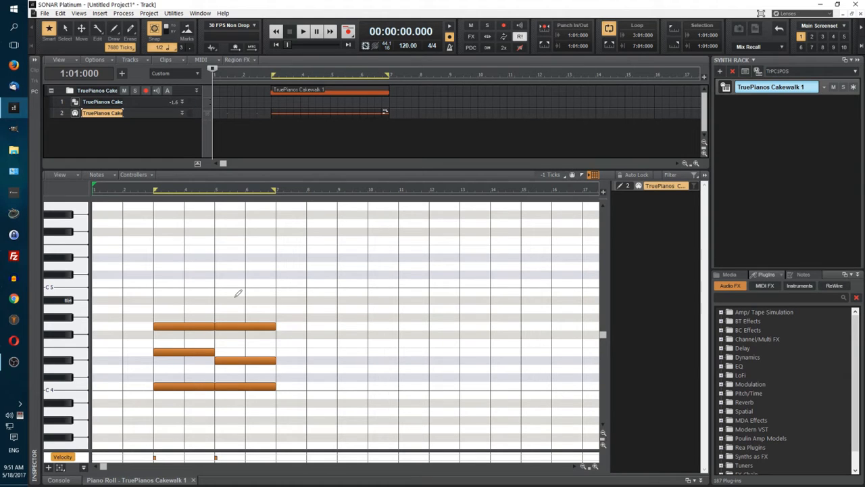
Step: Audition both chords by scrubbing and by playing the loop, and stop playback
{"action": "key", "text": "j"}
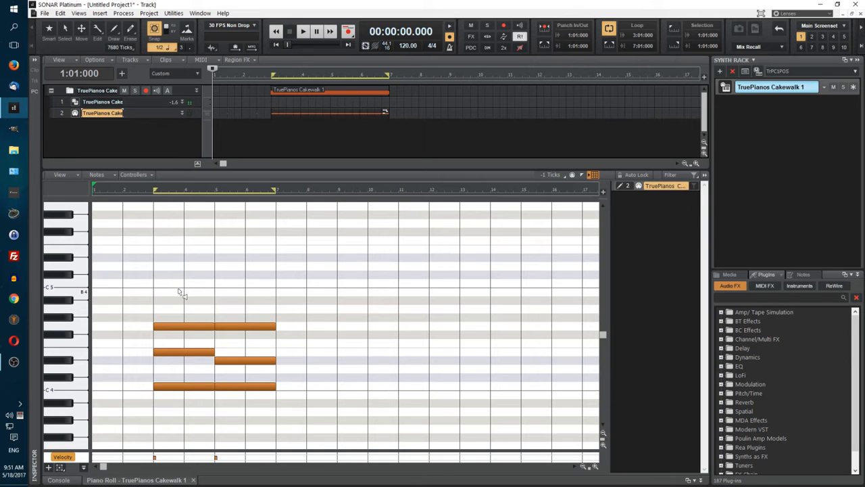
{"action": "key", "text": "F5"}
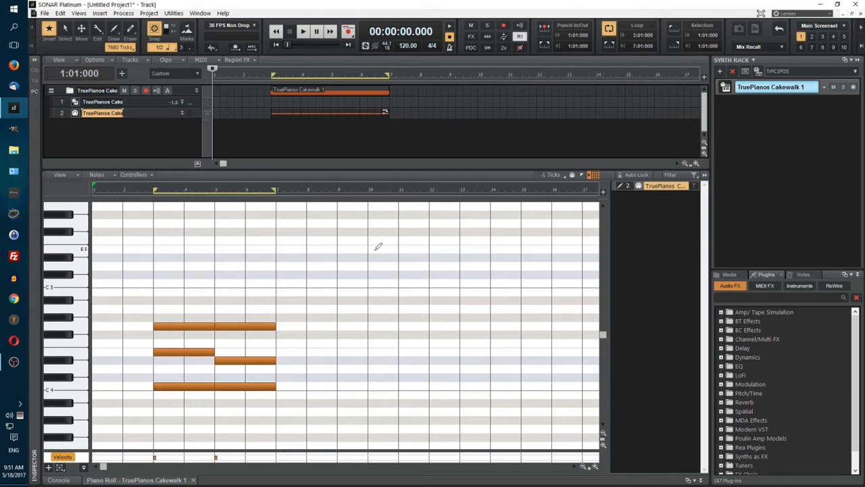
{"action": "left_click", "coordinate": [303, 31]}
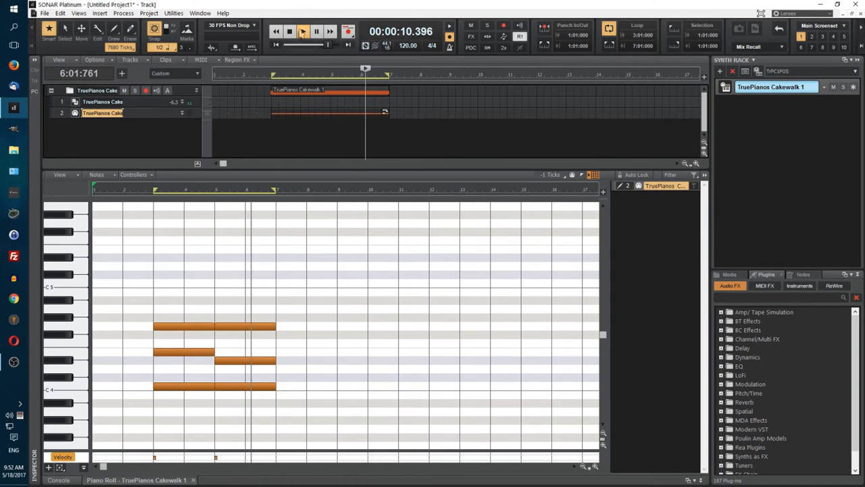
{"action": "left_click", "coordinate": [289, 31]}
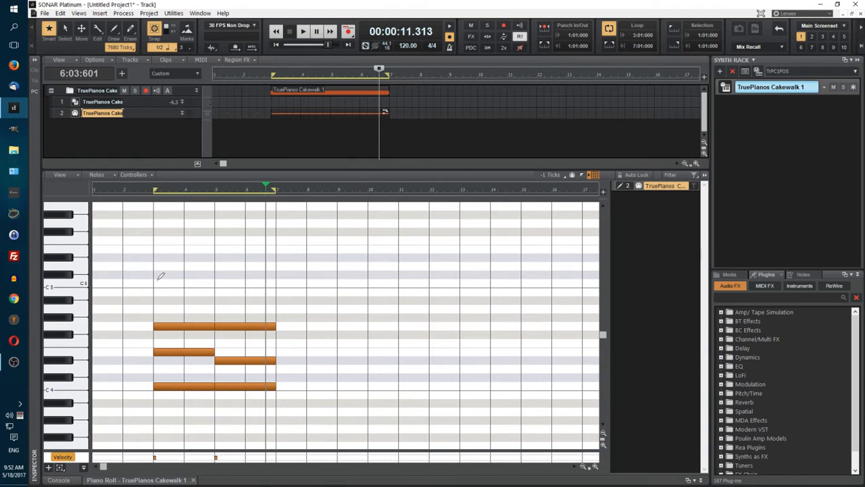
Step: Draw consecutive half notes C5, Eb5, F5 and G5 from measure 3 above the chords, and play the loop to check them
{"action": "scroll", "coordinate": [168, 282], "scroll_direction": "up", "scroll_amount": 1}
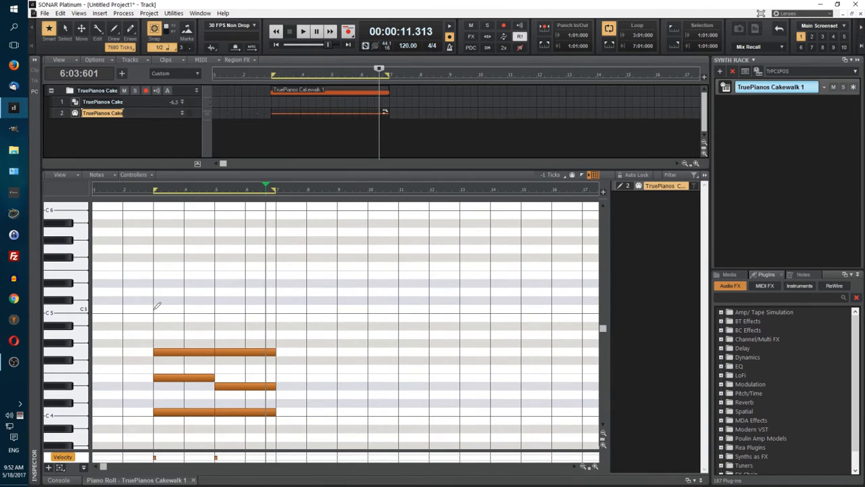
{"action": "mouse_move", "coordinate": [155, 308]}
{"action": "left_mouse_down"}
{"action": "mouse_move", "coordinate": [213, 307]}
{"action": "mouse_move", "coordinate": [167, 317]}
{"action": "left_mouse_up"}
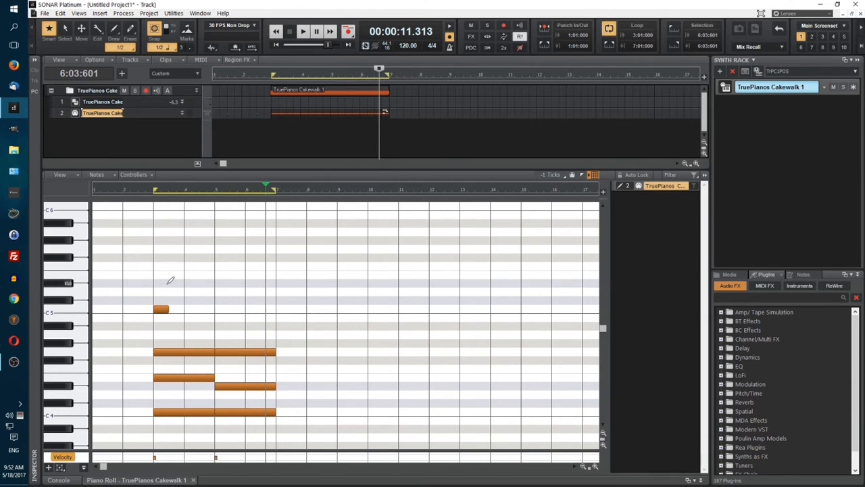
{"action": "left_click", "coordinate": [171, 282]}
{"action": "left_click", "coordinate": [185, 265]}
{"action": "left_click", "coordinate": [201, 249]}
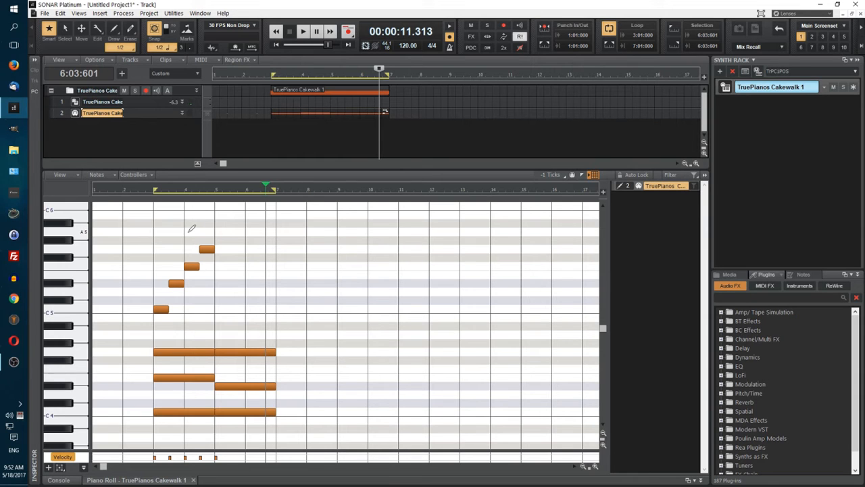
{"action": "left_click", "coordinate": [304, 32]}
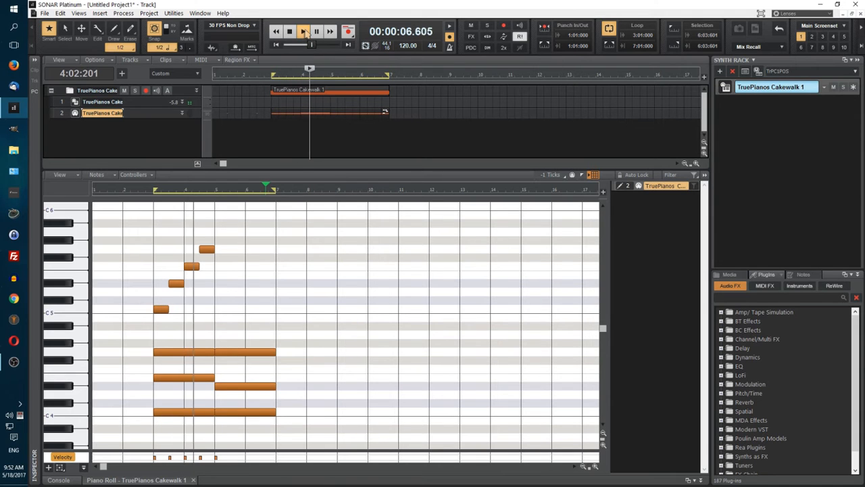
{"action": "key", "text": "space"}
Step: Repeat the half-note melody C5, Eb5, F5 and G5 from measure 5 and play back the result
{"action": "left_click", "coordinate": [218, 309]}
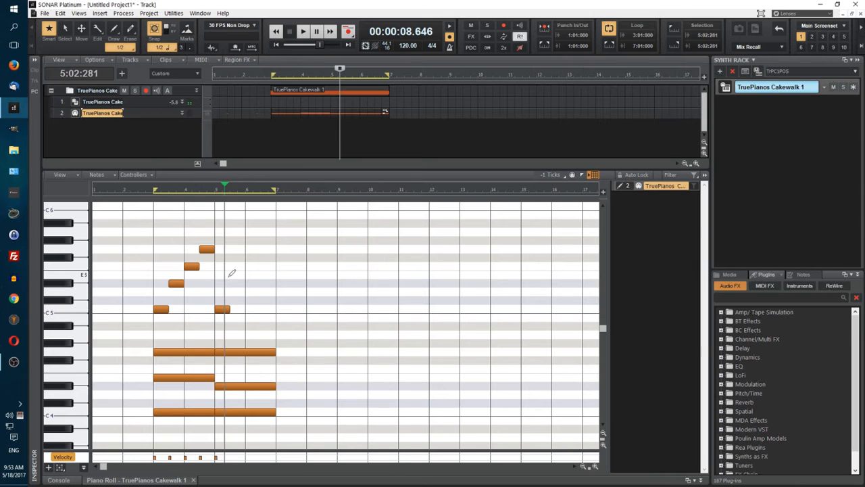
{"action": "left_click", "coordinate": [232, 274]}
{"action": "left_click_drag", "start_coordinate": [236, 280], "coordinate": [238, 288]}
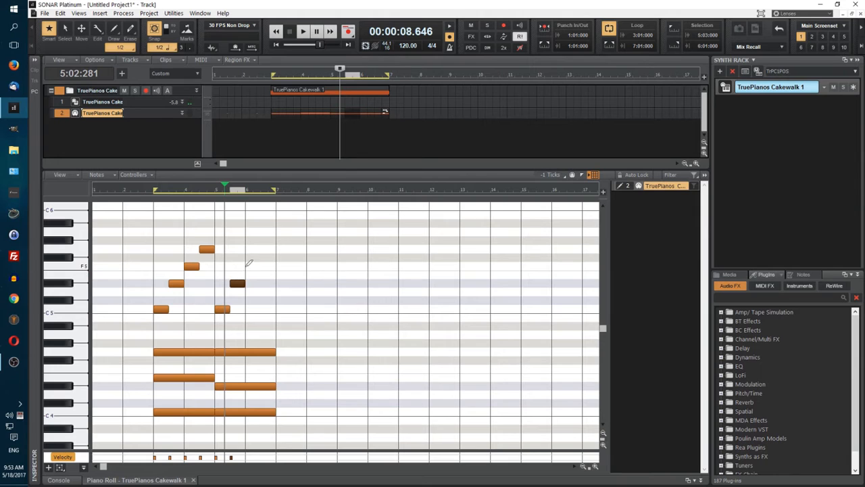
{"action": "left_click", "coordinate": [247, 265]}
{"action": "left_click", "coordinate": [261, 248]}
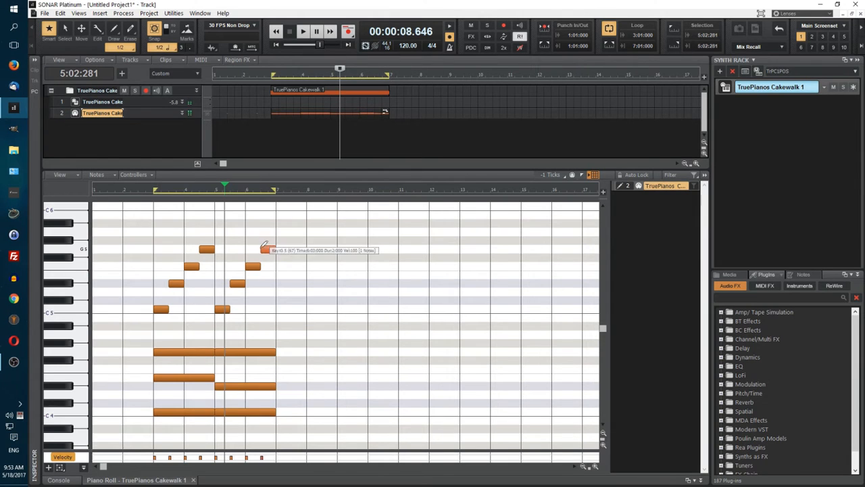
{"action": "left_click", "coordinate": [304, 32]}
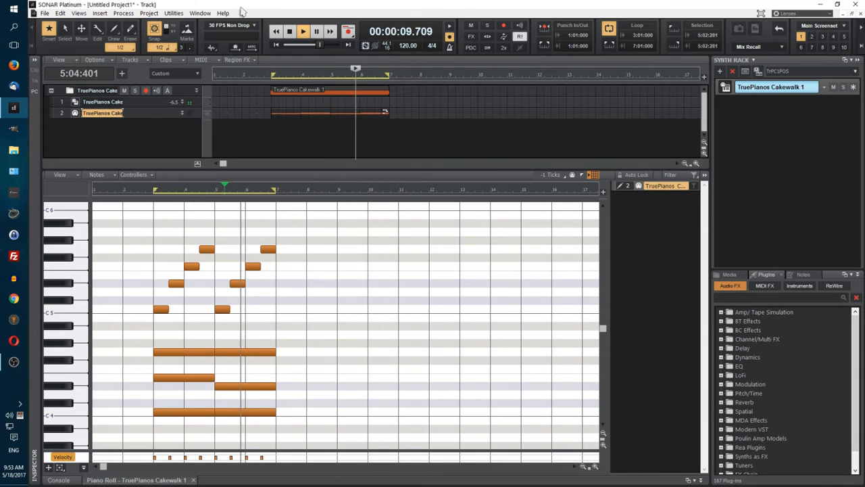
{"action": "key", "text": "space"}
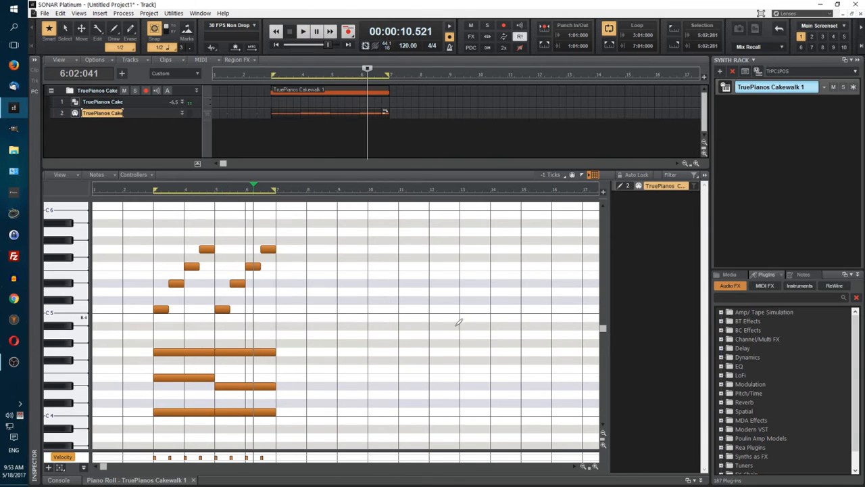
Step: Raise the second melody note in measure 3 to E5 and play the loop from its start
{"action": "left_click", "coordinate": [175, 285]}
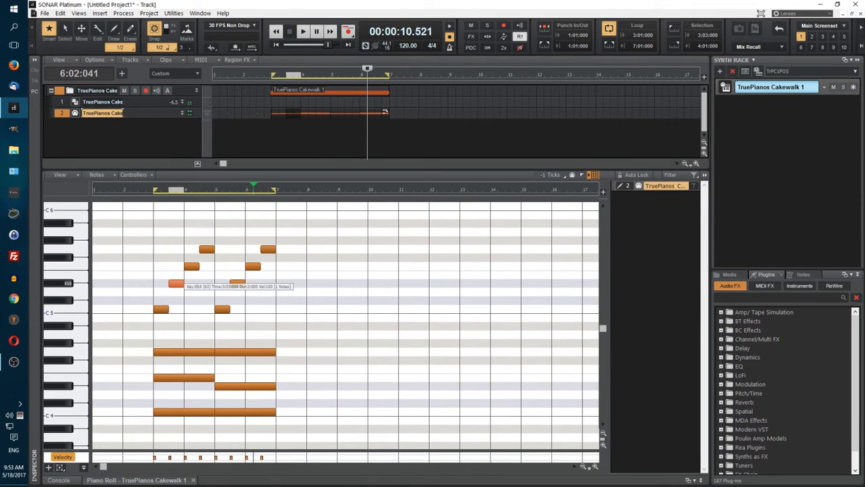
{"action": "left_click_drag", "start_coordinate": [176, 284], "coordinate": [175, 275]}
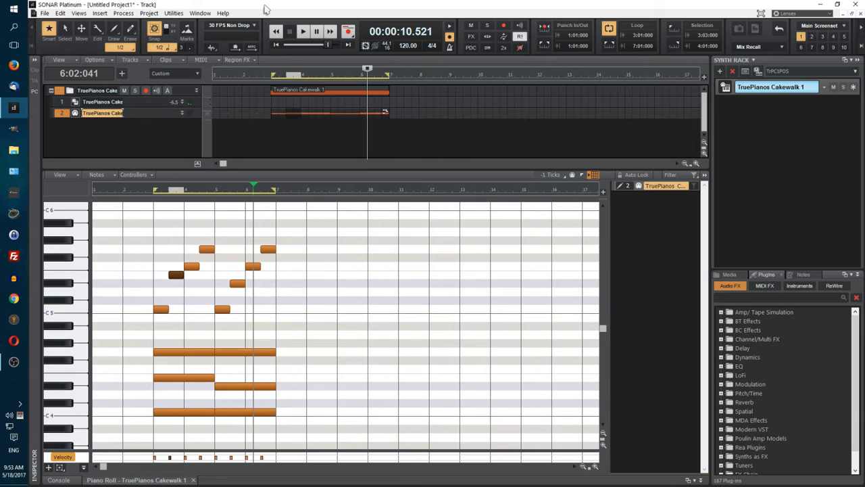
{"action": "left_click", "coordinate": [276, 45]}
{"action": "left_click", "coordinate": [306, 32]}
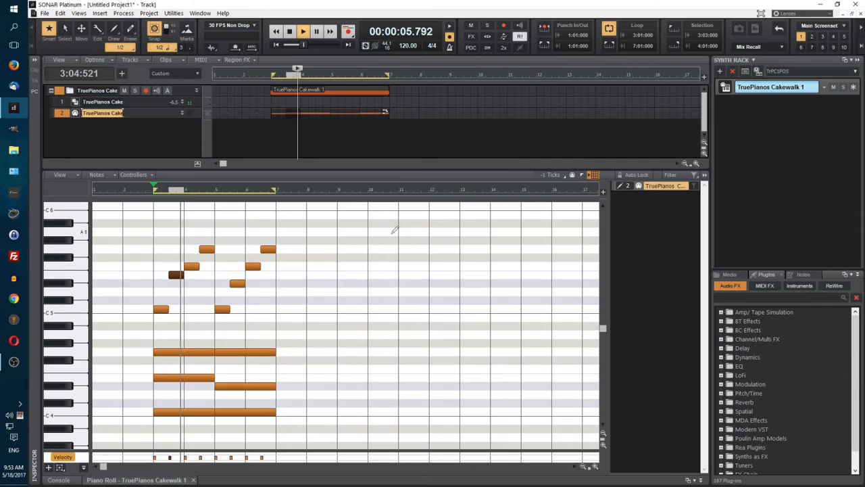
{"action": "left_click", "coordinate": [289, 32]}
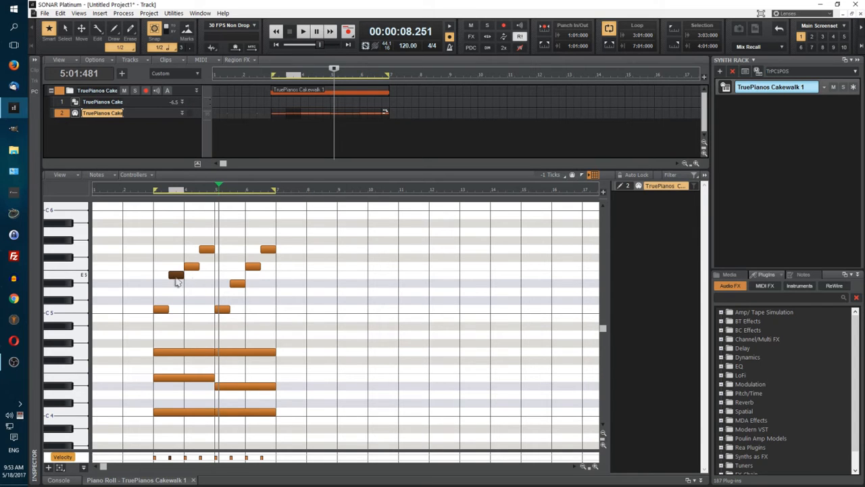
Step: Lower the second melody note to D5 and play back from the middle of measure 2
{"action": "left_click_drag", "start_coordinate": [177, 276], "coordinate": [177, 292]}
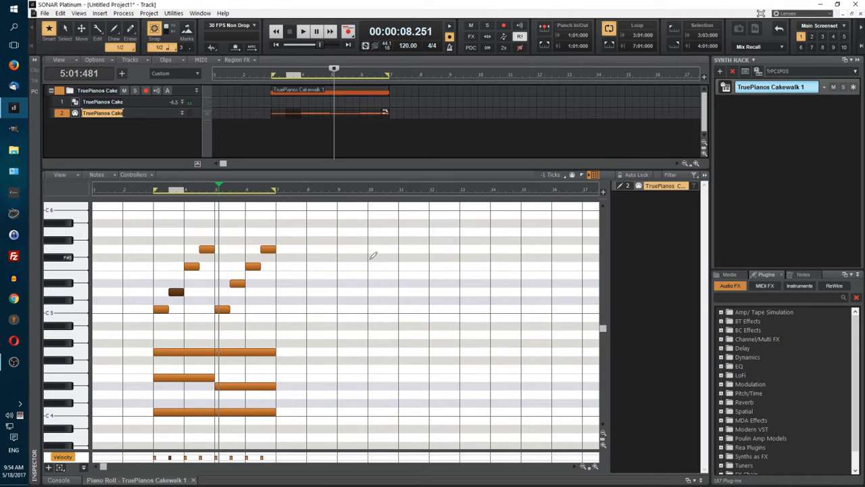
{"action": "left_click", "coordinate": [138, 191]}
{"action": "left_click", "coordinate": [302, 31]}
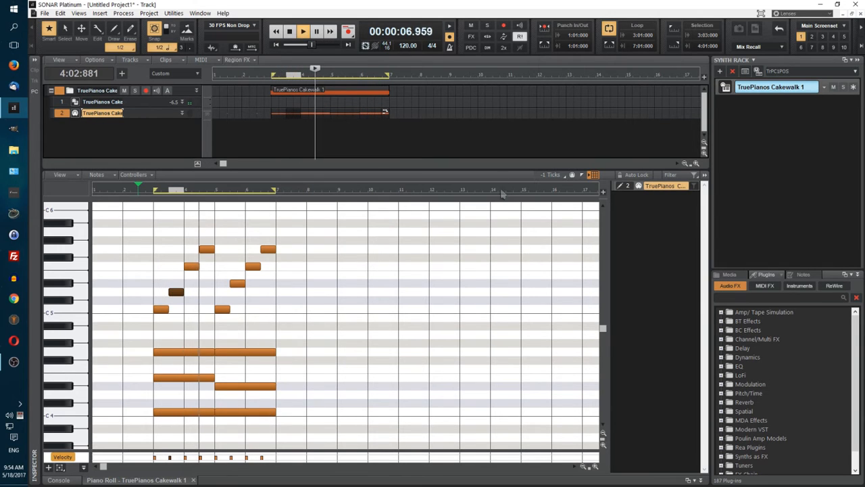
{"action": "left_click", "coordinate": [290, 31]}
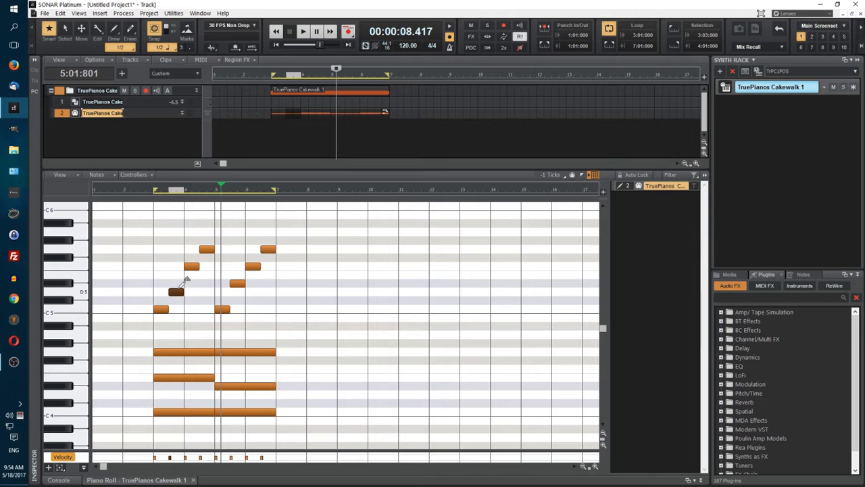
Step: Lower the second melody note in measure 3 to Db5 and select all notes in the clip
{"action": "left_click", "coordinate": [175, 292]}
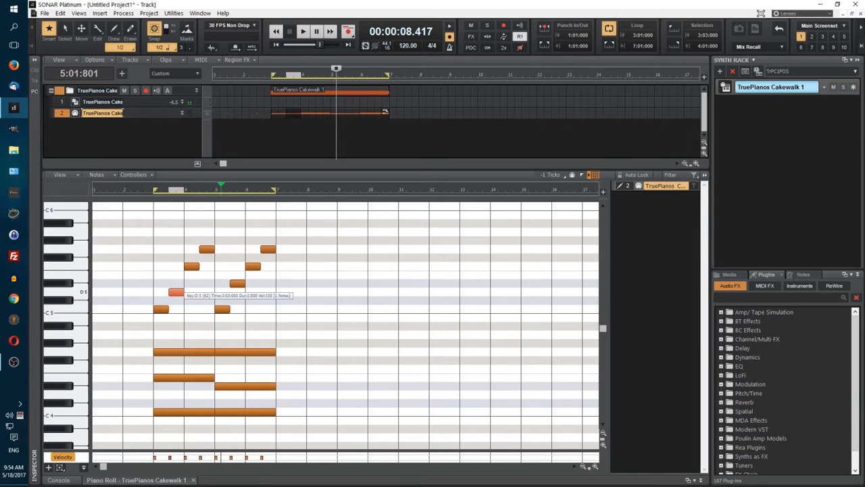
{"action": "left_click_drag", "start_coordinate": [175, 293], "coordinate": [176, 302]}
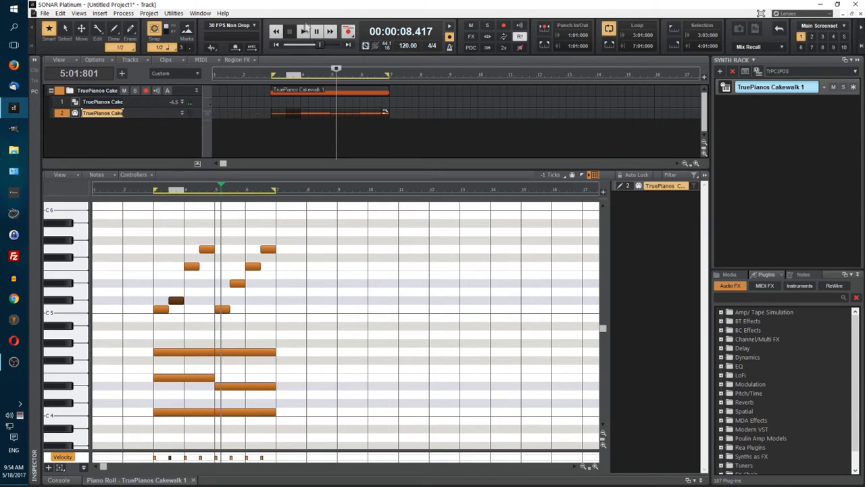
{"action": "key", "text": "ctrl+a"}
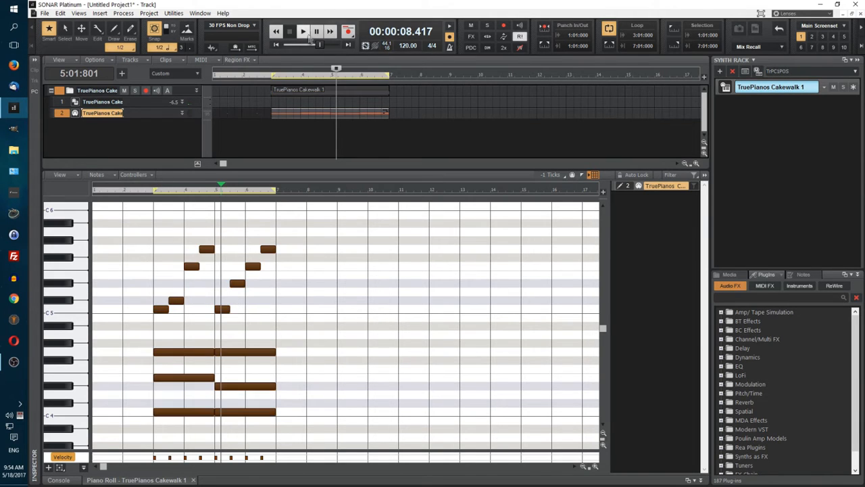
Step: Play back the loop with the lowered second melody note from the middle of measure 2
{"action": "left_click", "coordinate": [259, 77]}
{"action": "left_click", "coordinate": [303, 34]}
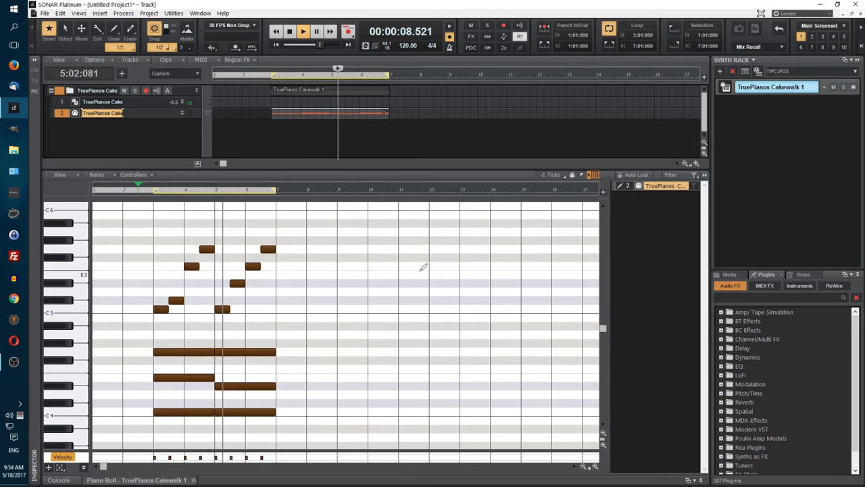
{"action": "key", "text": "space"}
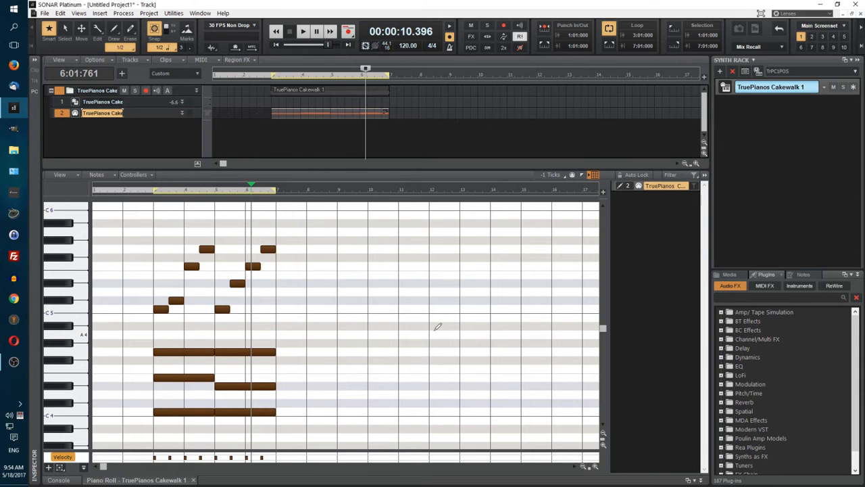
Step: Deselect all notes, raise the second melody note in measure 3 to E5 and on to G5, and play back from the middle of measure 2
{"action": "key", "text": "ctrl+a"}
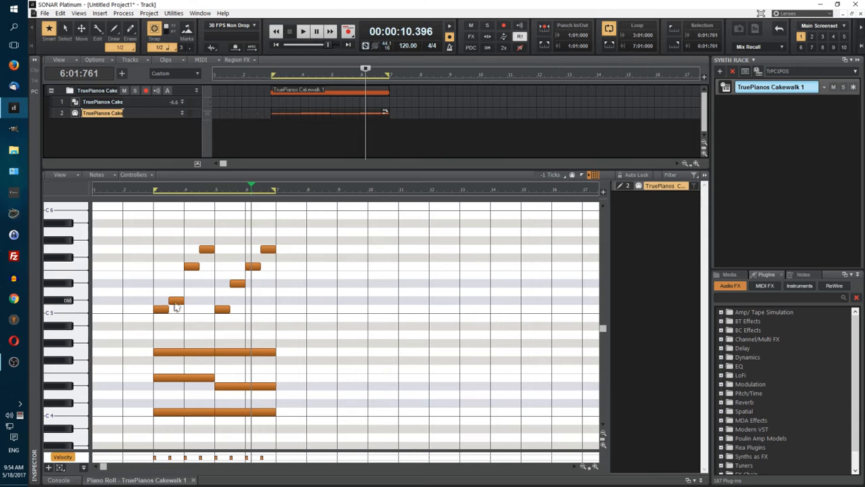
{"action": "left_click_drag", "start_coordinate": [175, 304], "coordinate": [175, 278]}
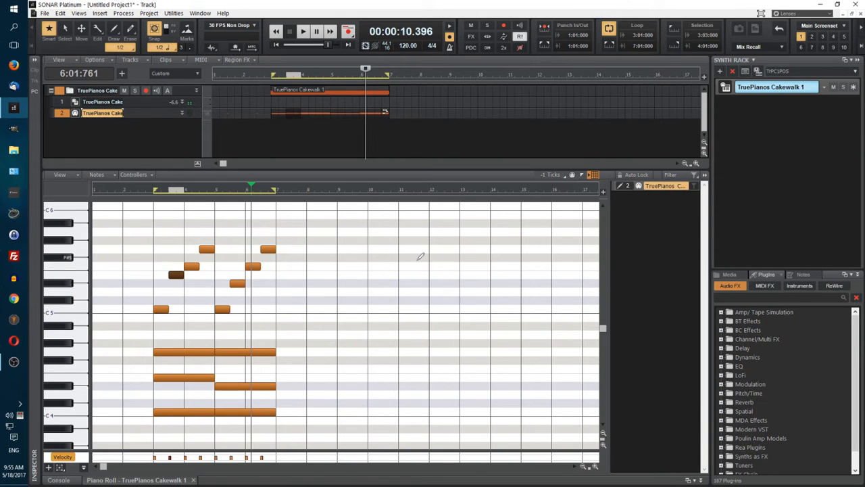
{"action": "left_click_drag", "start_coordinate": [176, 281], "coordinate": [176, 255]}
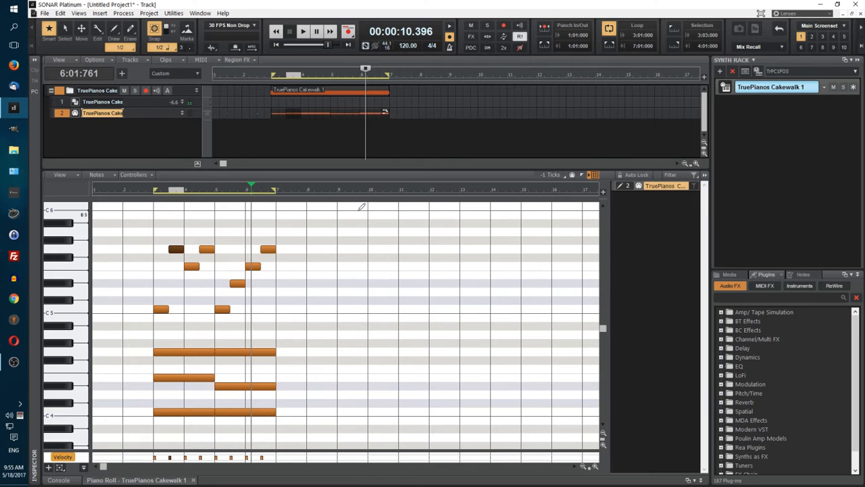
{"action": "left_click", "coordinate": [138, 191]}
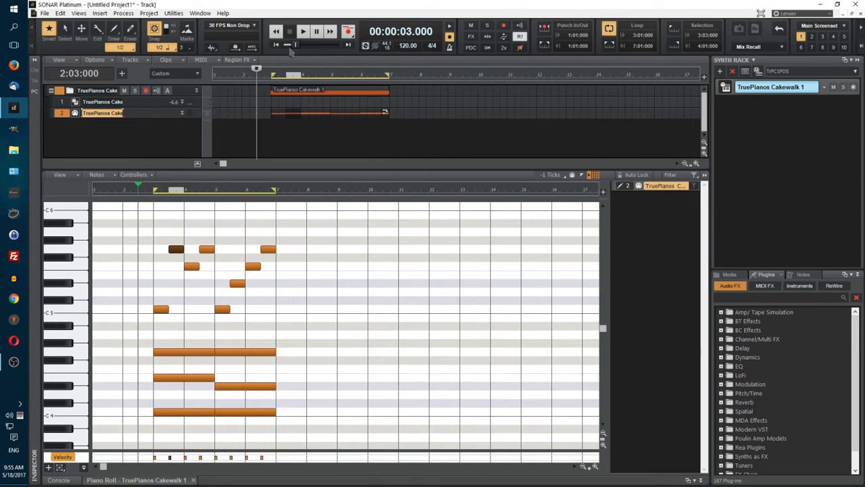
{"action": "left_click", "coordinate": [303, 31]}
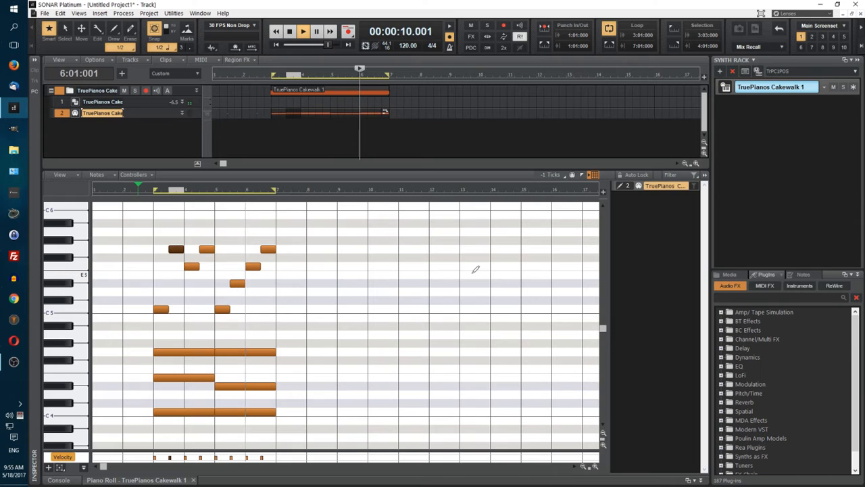
{"action": "left_click", "coordinate": [291, 32]}
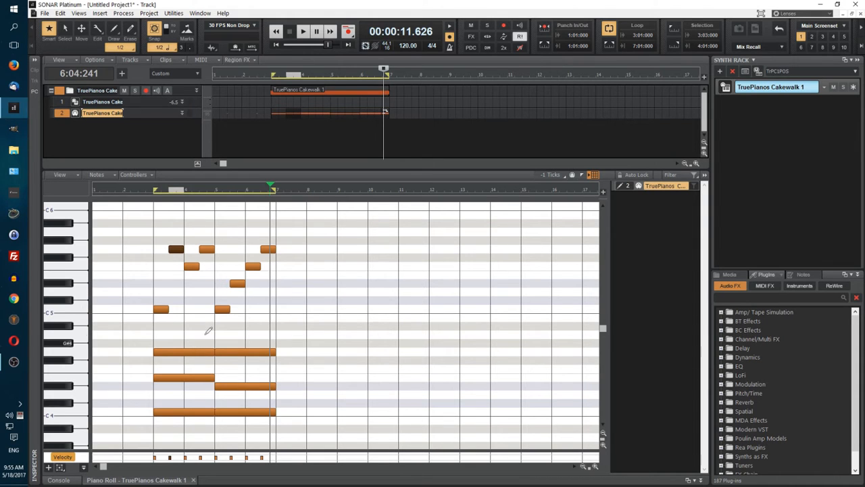
Step: Delete all melody notes above the chords and change the second chord in measures 5 and 6 to Db4, E4 and G#4
{"action": "left_click_drag", "start_coordinate": [155, 230], "coordinate": [339, 317]}
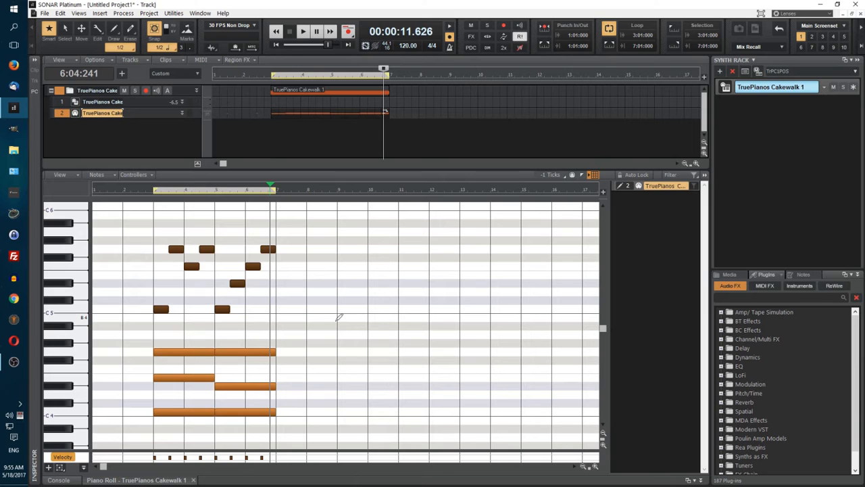
{"action": "key", "text": "Delete"}
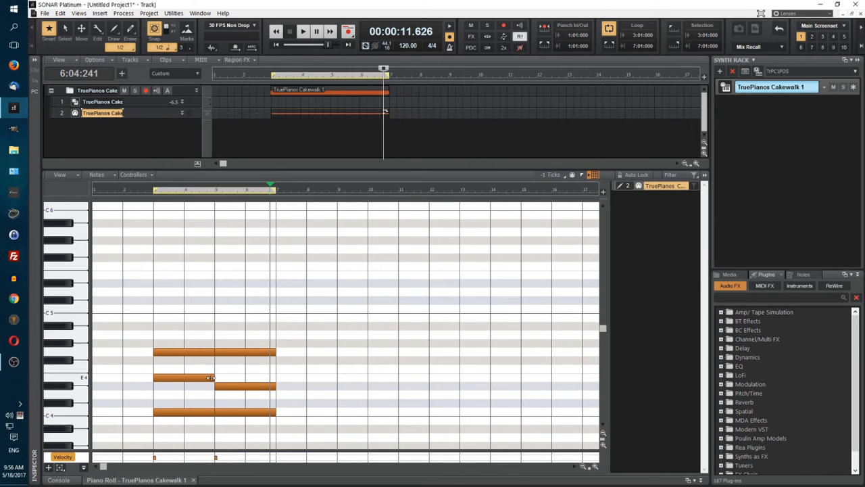
{"action": "left_click_drag", "start_coordinate": [243, 334], "coordinate": [247, 408]}
{"action": "left_click", "coordinate": [295, 284]}
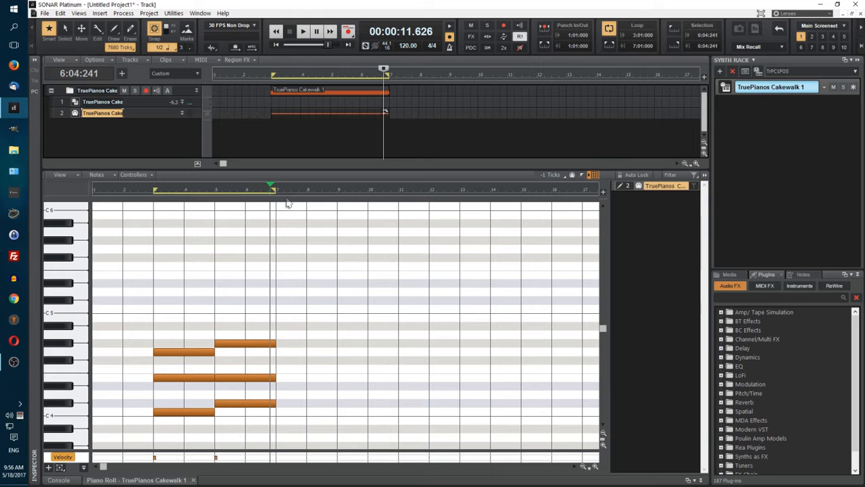
Step: Play back the two chords on their own from measure 3
{"action": "left_click", "coordinate": [276, 45]}
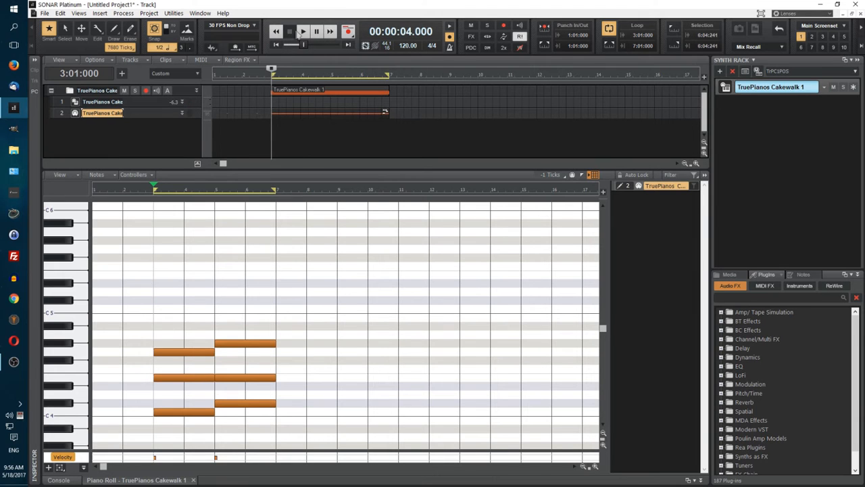
{"action": "left_click", "coordinate": [302, 32]}
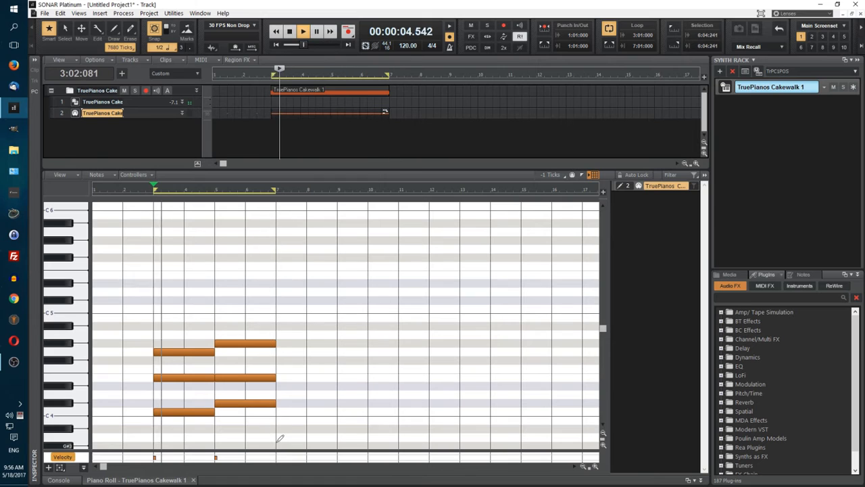
{"action": "key", "text": "space"}
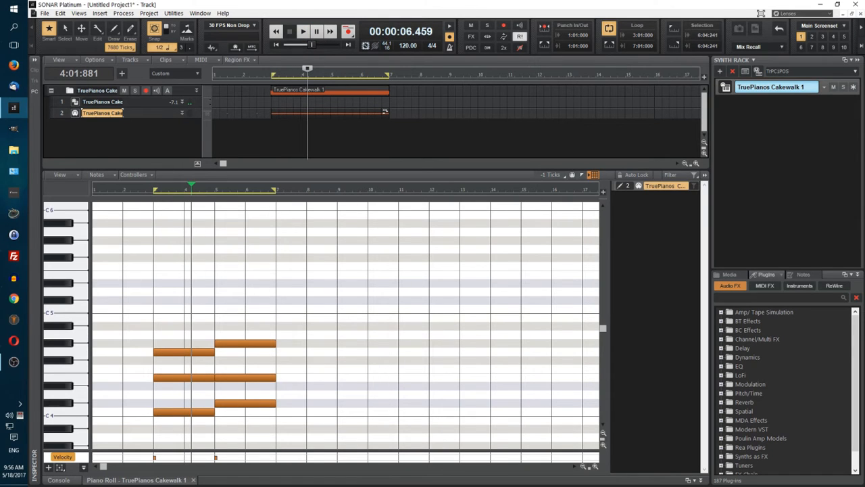
Step: Add a melody of whole notes E5, G5, Eb5 and G5 above the chords, one per measure from measure 3 to 6
{"action": "left_click", "coordinate": [156, 274]}
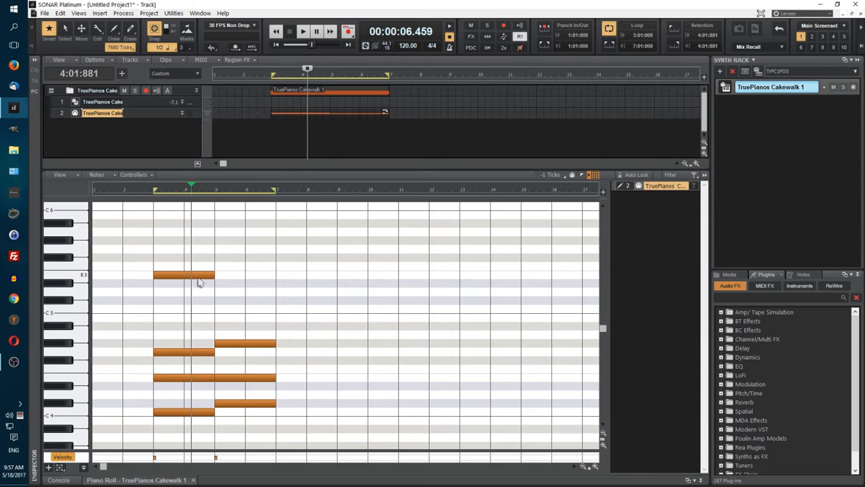
{"action": "left_click_drag", "start_coordinate": [211, 276], "coordinate": [187, 273]}
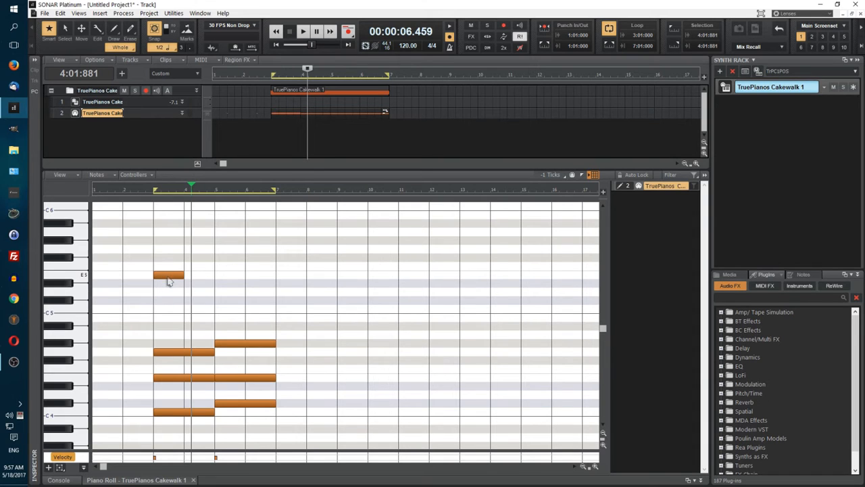
{"action": "left_click", "coordinate": [188, 248]}
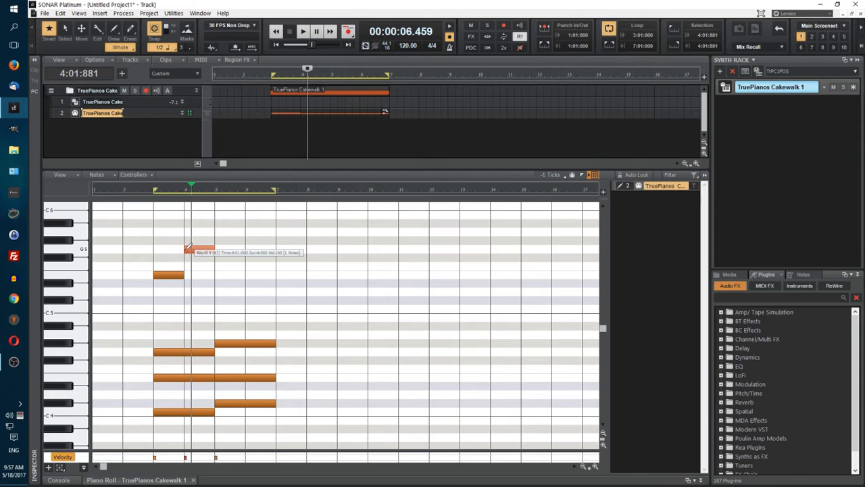
{"action": "left_click", "coordinate": [217, 282]}
{"action": "left_click", "coordinate": [248, 249]}
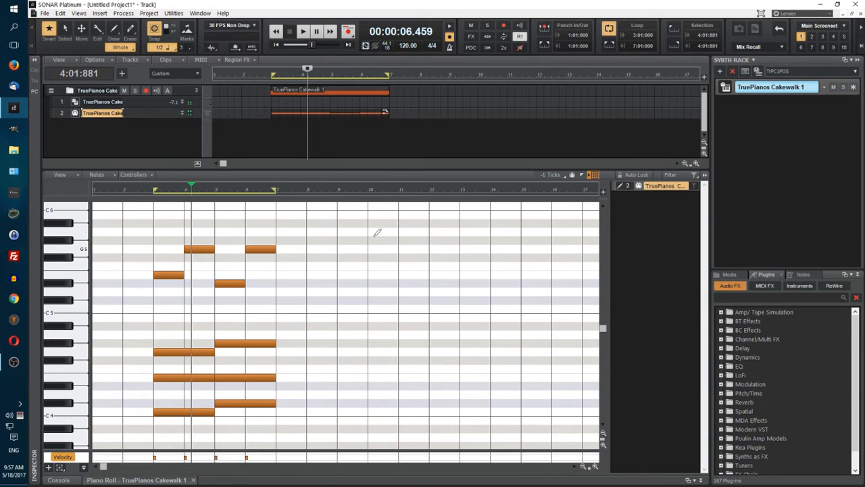
Step: Play back the chords with the whole-note melody from measure 3
{"action": "left_click", "coordinate": [275, 44]}
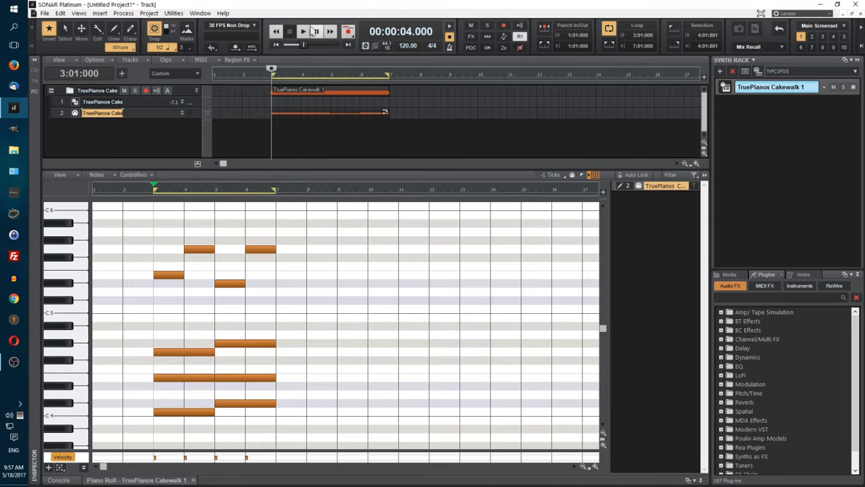
{"action": "key", "text": "space"}
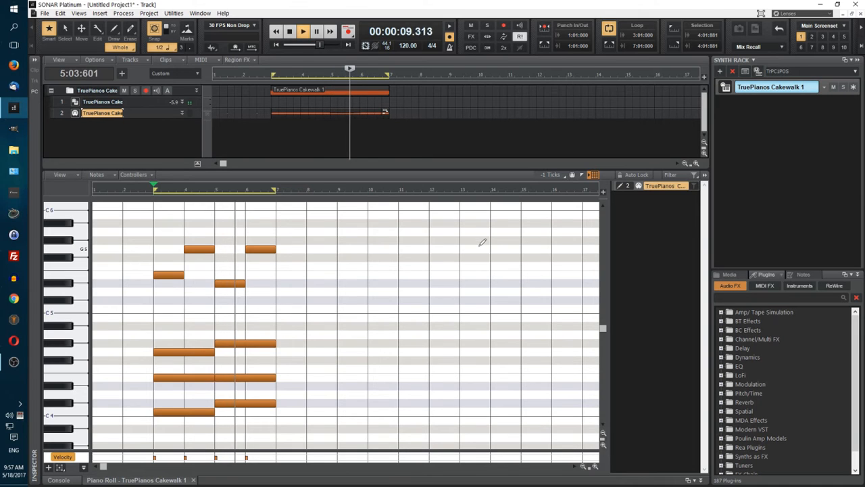
{"action": "key", "text": "space"}
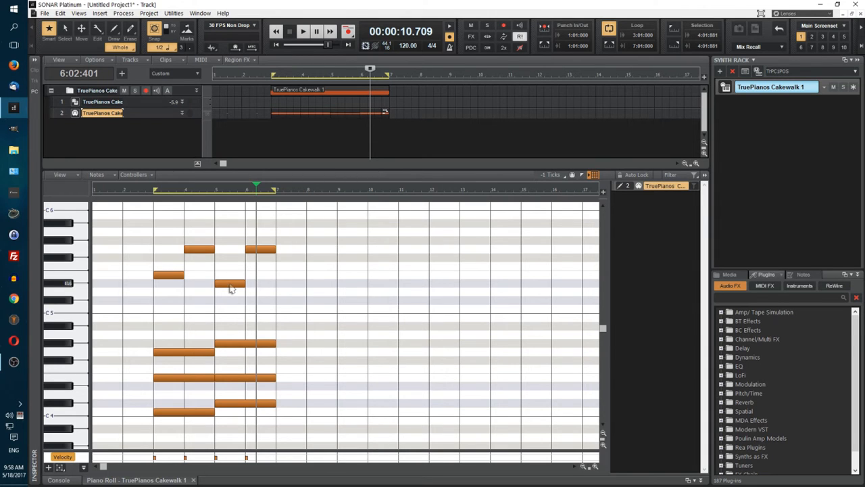
Step: Lower the melody note in measure 5 to D5 and play the loop from its start
{"action": "left_click_drag", "start_coordinate": [230, 287], "coordinate": [230, 295]}
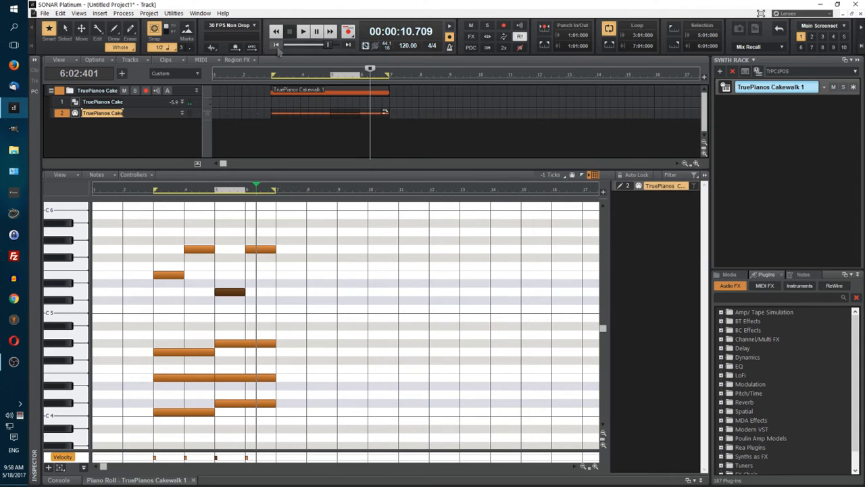
{"action": "left_click", "coordinate": [275, 44]}
{"action": "left_click", "coordinate": [304, 37]}
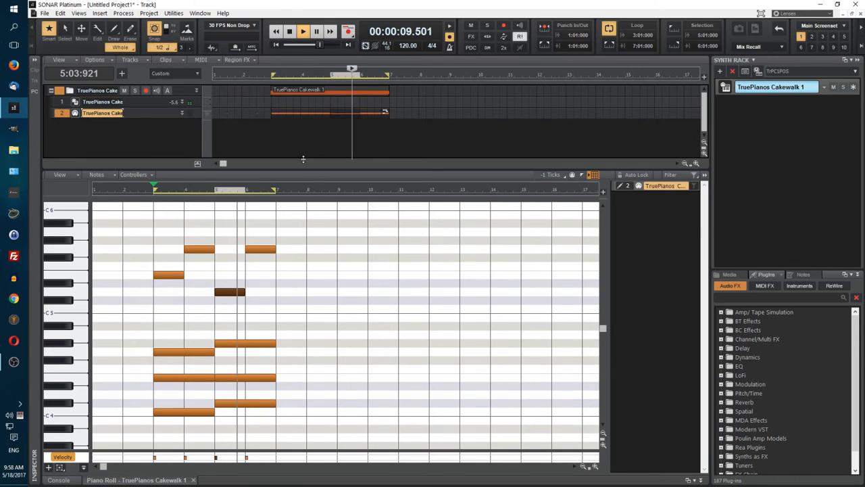
{"action": "key", "text": "space"}
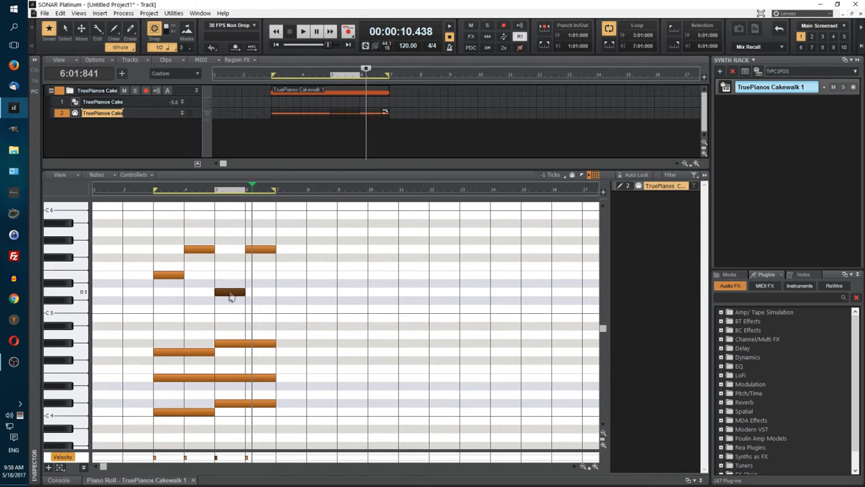
Step: Raise the melody note in measure 5 to F5 and play back the loop
{"action": "left_click_drag", "start_coordinate": [230, 296], "coordinate": [231, 270]}
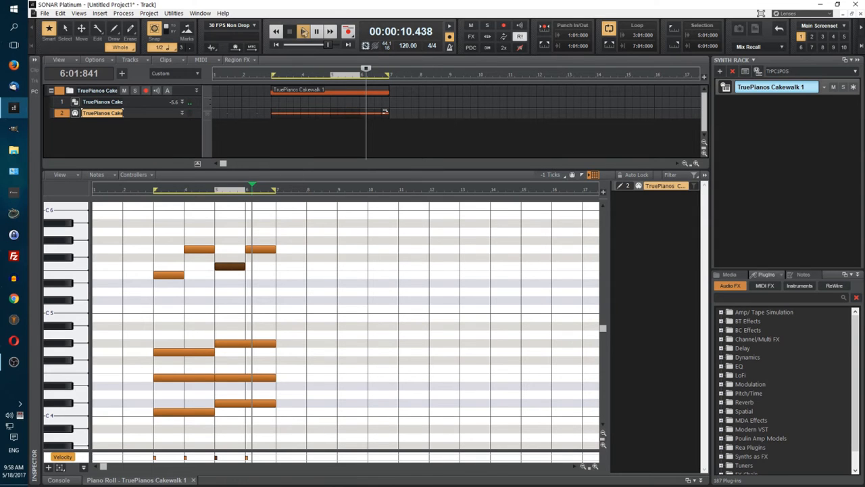
{"action": "left_click", "coordinate": [303, 31]}
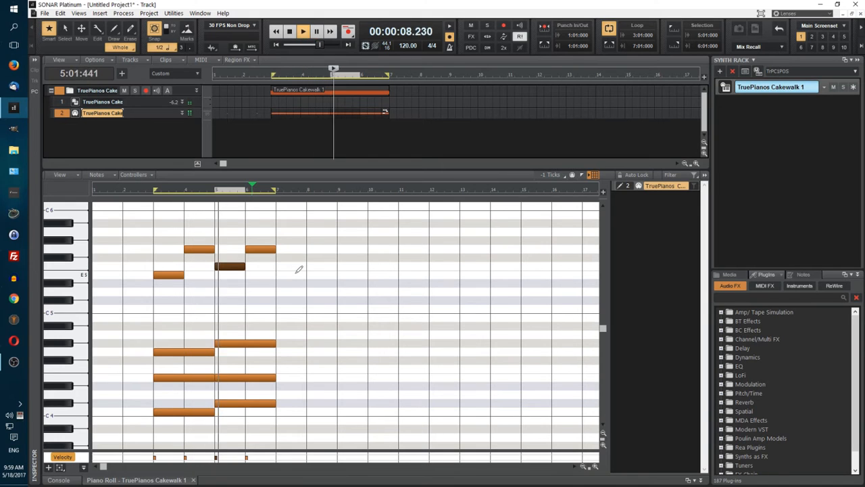
{"action": "left_click", "coordinate": [290, 32]}
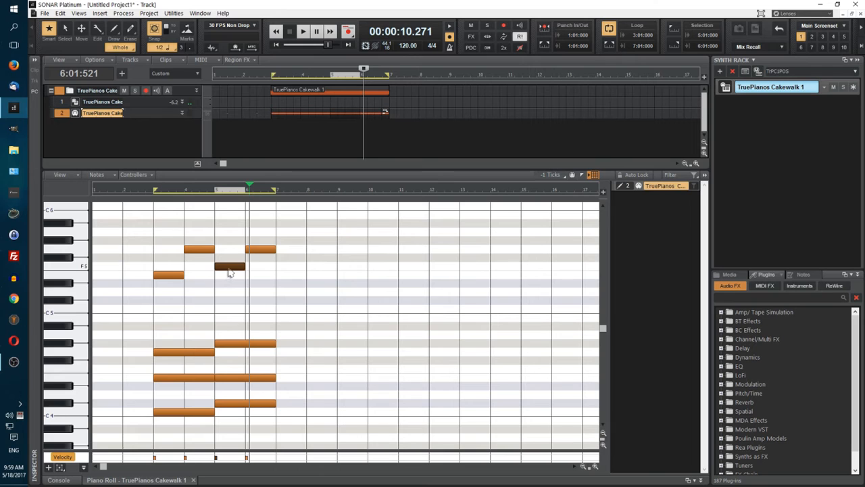
Step: Lower the melody note in measure 5 to Db5 and play back the loop from measure 3
{"action": "left_click_drag", "start_coordinate": [228, 271], "coordinate": [231, 293]}
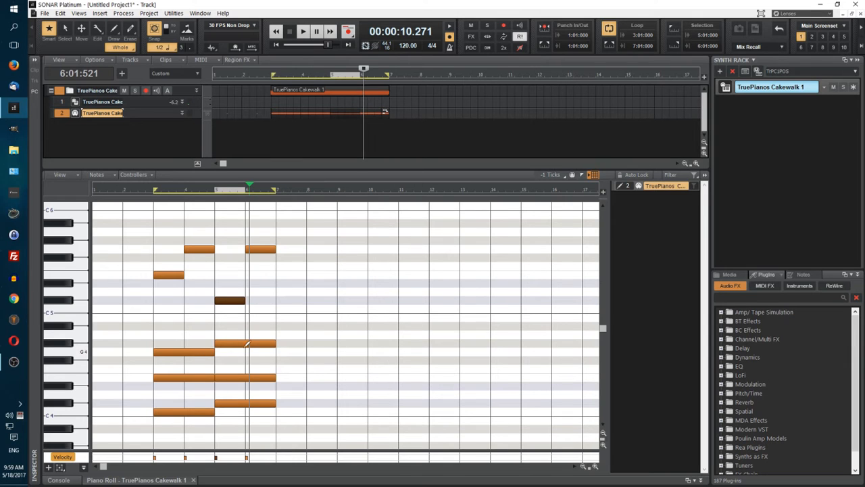
{"action": "key", "text": "space"}
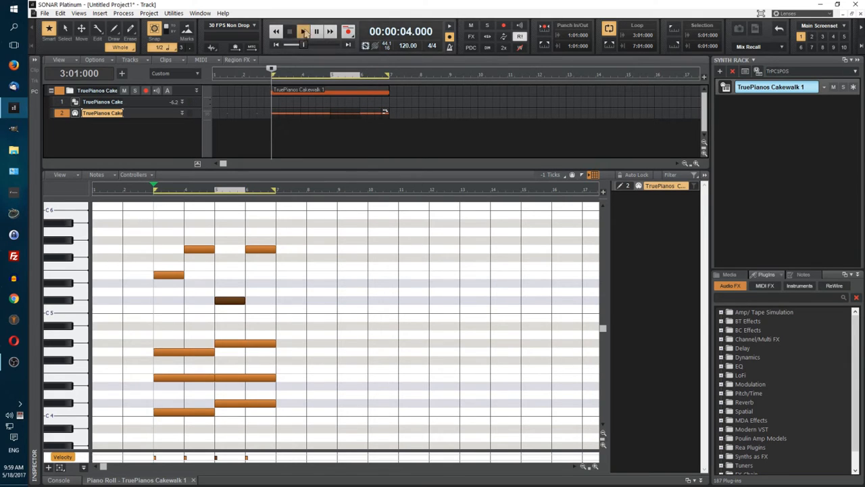
{"action": "left_click", "coordinate": [305, 32]}
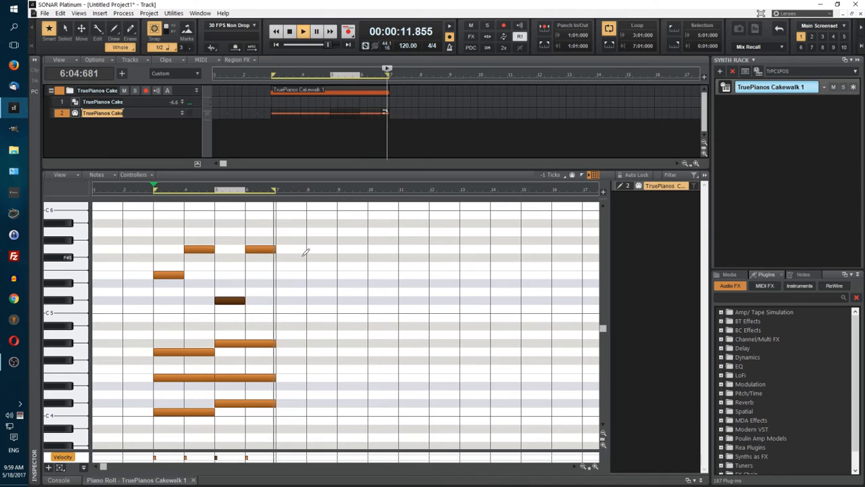
{"action": "left_click", "coordinate": [290, 32]}
Step: Lower the last melody note in measure 6 to E5 and play back the loop from measure 3
{"action": "left_click_drag", "start_coordinate": [261, 252], "coordinate": [261, 274]}
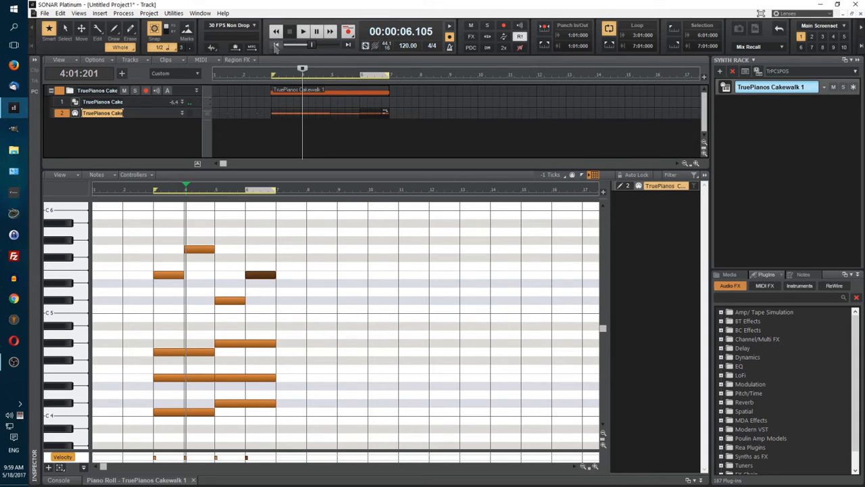
{"action": "left_click", "coordinate": [291, 31]}
{"action": "left_click", "coordinate": [304, 32]}
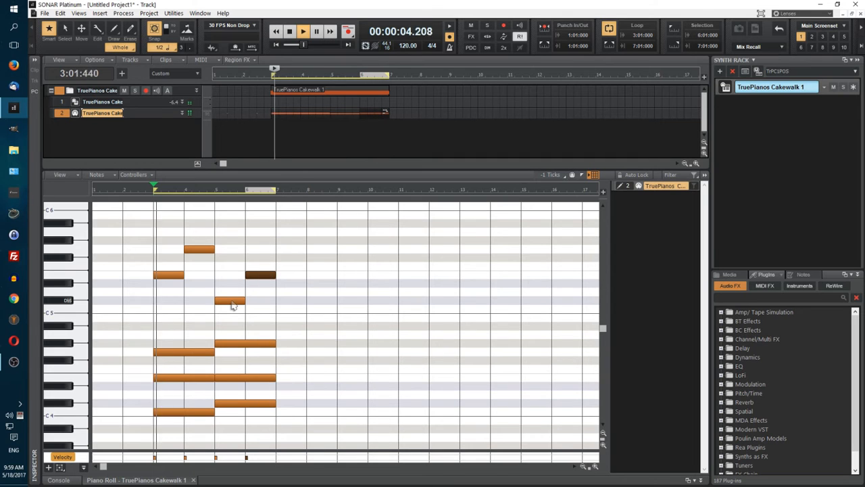
{"action": "left_click", "coordinate": [289, 31]}
Step: Lower the melody note in measure 5 to C5 and play the loop from its start
{"action": "left_click_drag", "start_coordinate": [230, 306], "coordinate": [230, 317]}
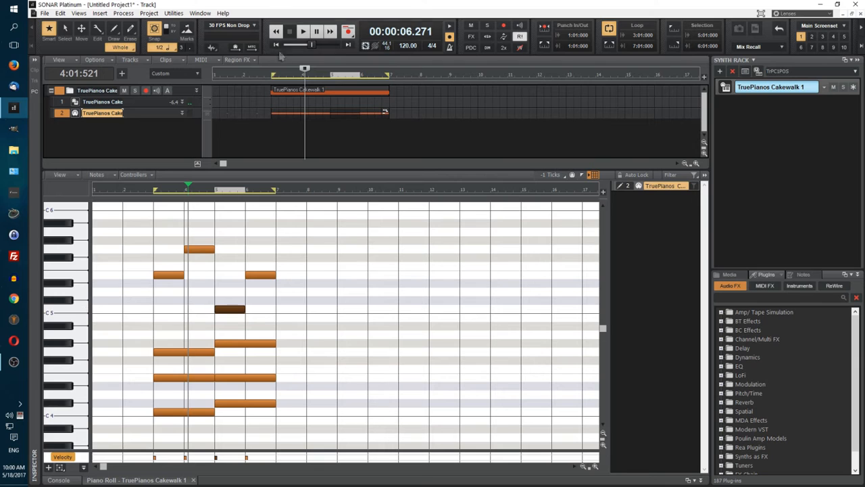
{"action": "left_click", "coordinate": [277, 44]}
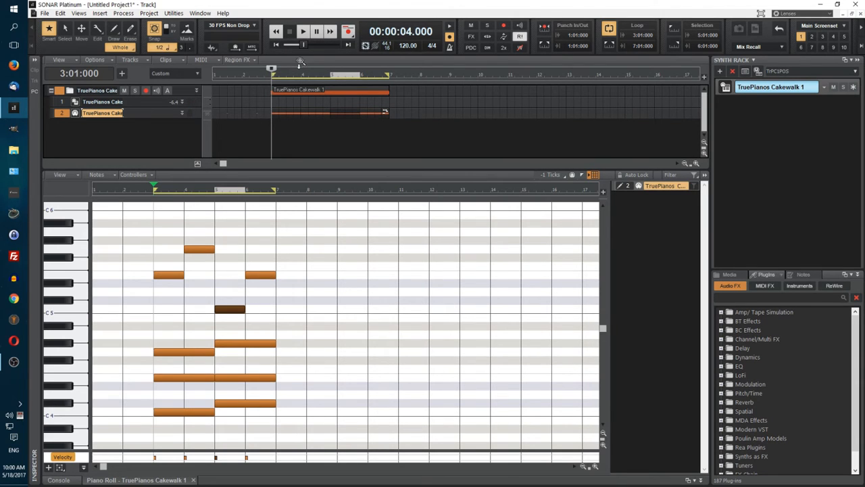
{"action": "left_click", "coordinate": [304, 32]}
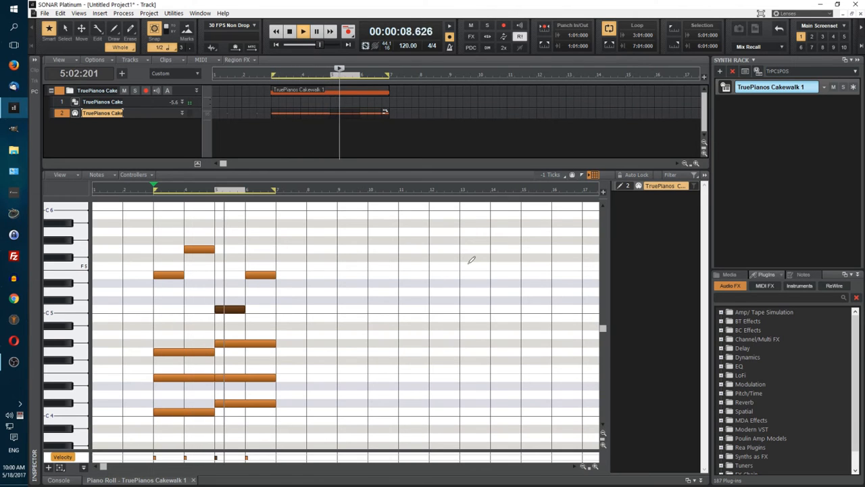
Step: Raise the melody note in measure 5 to A5 and play the loop from measure 3
{"action": "left_click", "coordinate": [304, 31]}
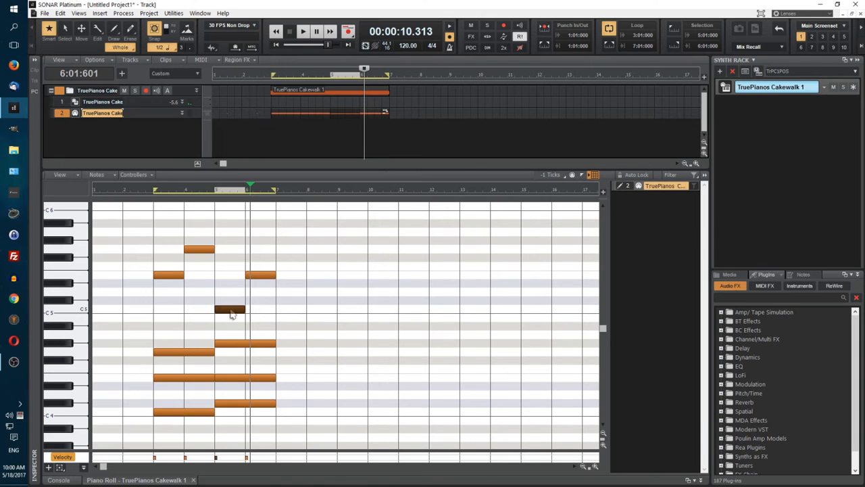
{"action": "left_click_drag", "start_coordinate": [230, 314], "coordinate": [236, 236]}
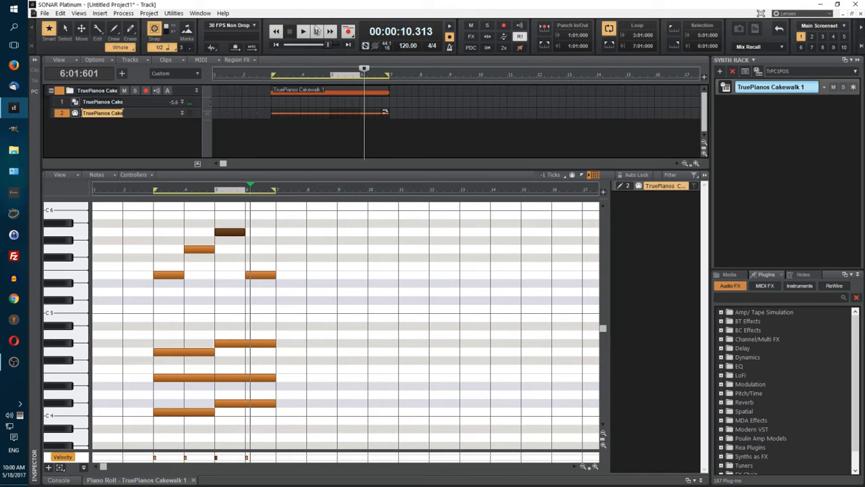
{"action": "left_click", "coordinate": [276, 45]}
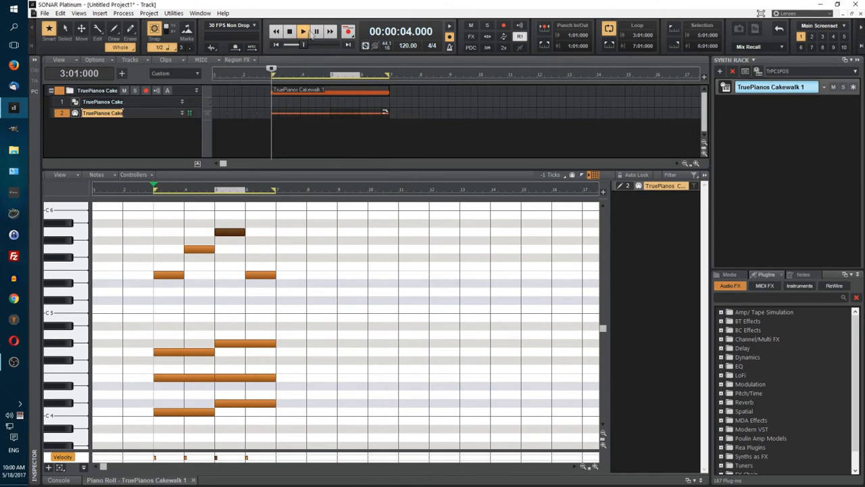
{"action": "left_click", "coordinate": [306, 31]}
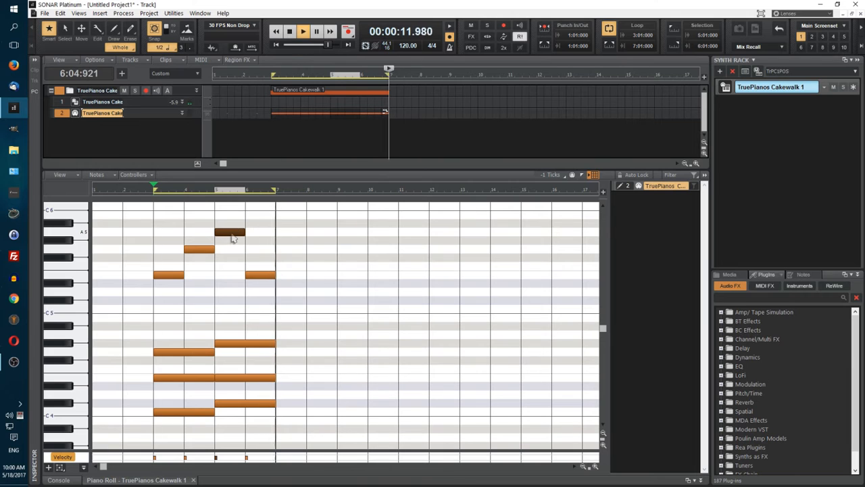
Step: While the loop plays, raise the measure 5 melody note to B5 and the measure 6 note to G5, trying A5 for the latter
{"action": "left_click_drag", "start_coordinate": [231, 232], "coordinate": [227, 214]}
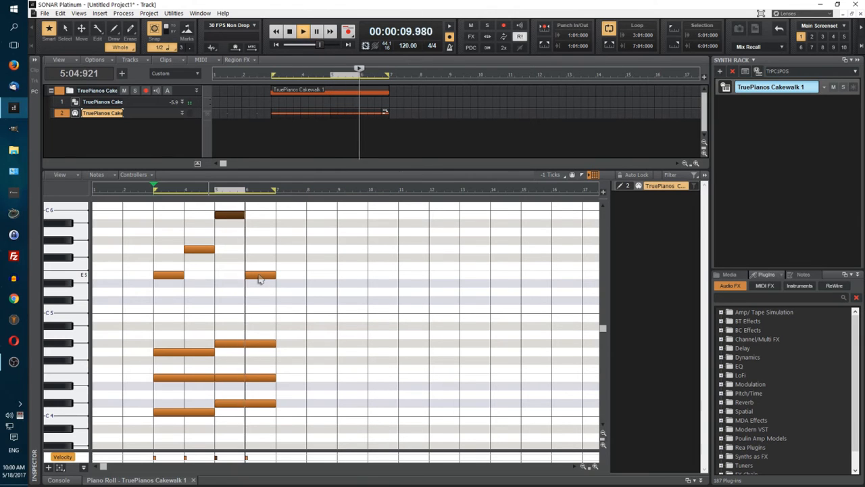
{"action": "left_click_drag", "start_coordinate": [259, 279], "coordinate": [260, 253]}
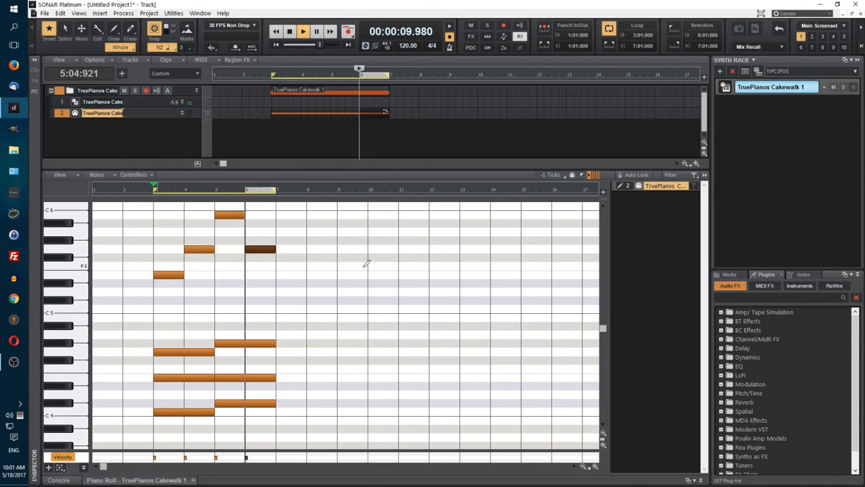
{"action": "left_click_drag", "start_coordinate": [269, 249], "coordinate": [269, 233]}
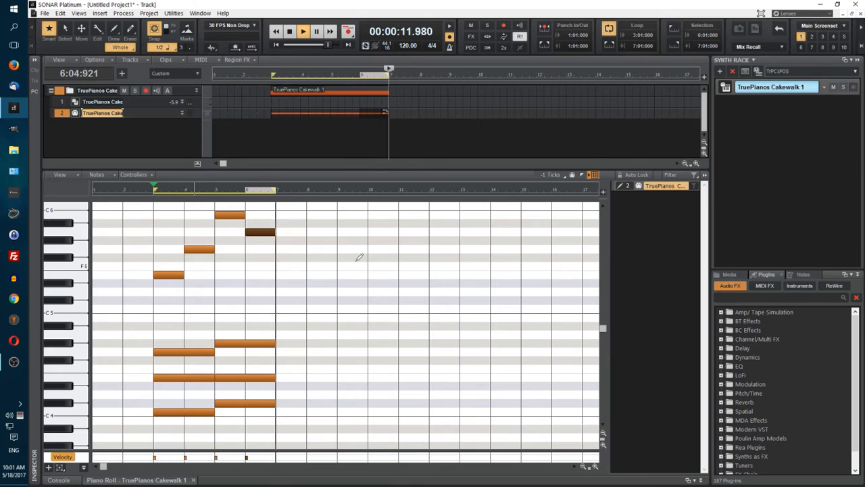
{"action": "left_click_drag", "start_coordinate": [267, 234], "coordinate": [267, 249]}
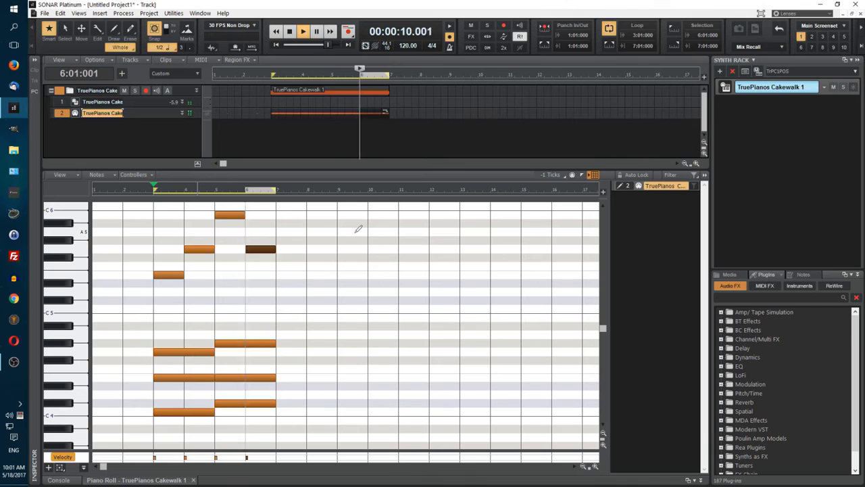
{"action": "left_click", "coordinate": [290, 32]}
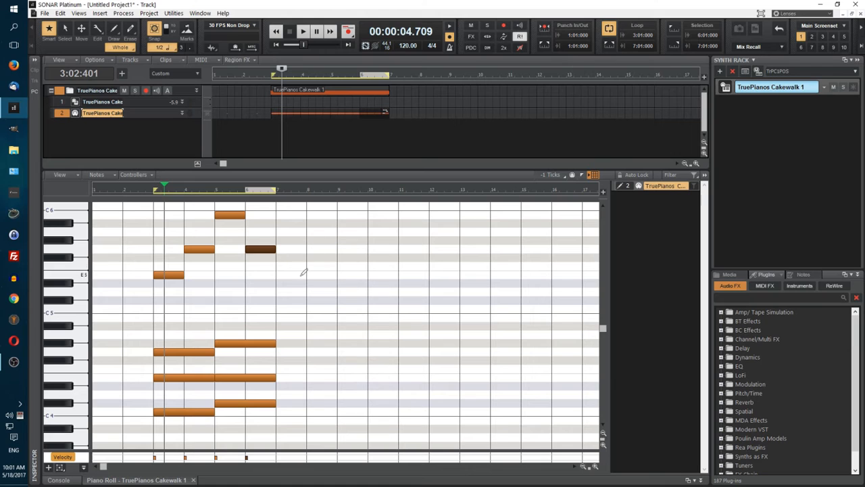
Step: Delete all four melody notes above the chords in measures 3 to 6
{"action": "left_click_drag", "start_coordinate": [162, 206], "coordinate": [286, 277]}
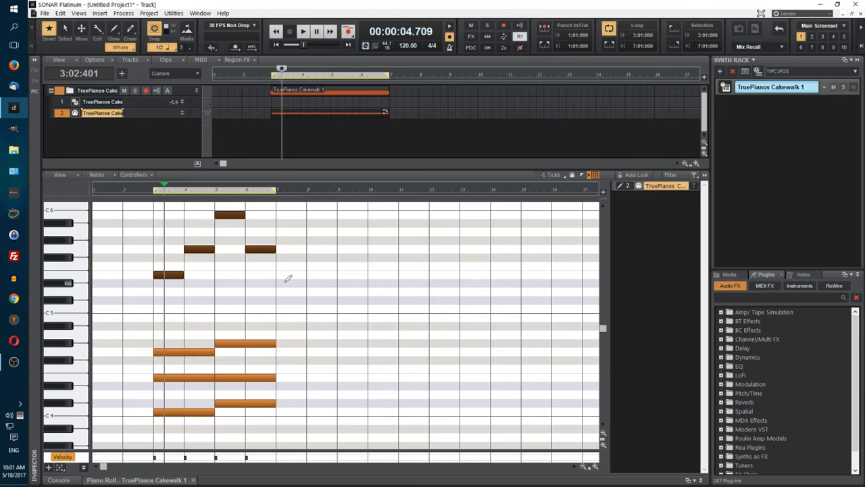
{"action": "key", "text": "Delete"}
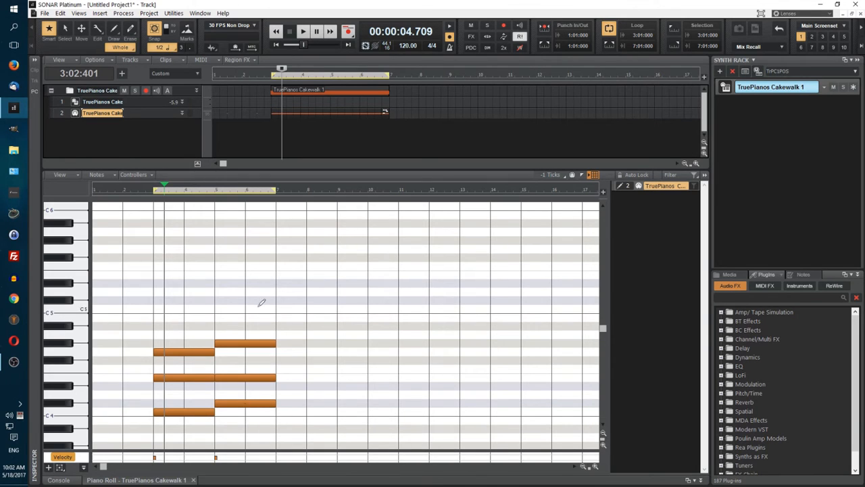
Step: Raise the whole second chord in measures 5 and 6 to D4, F4 and A4, and play the loop from measure 3
{"action": "left_click_drag", "start_coordinate": [249, 320], "coordinate": [280, 395]}
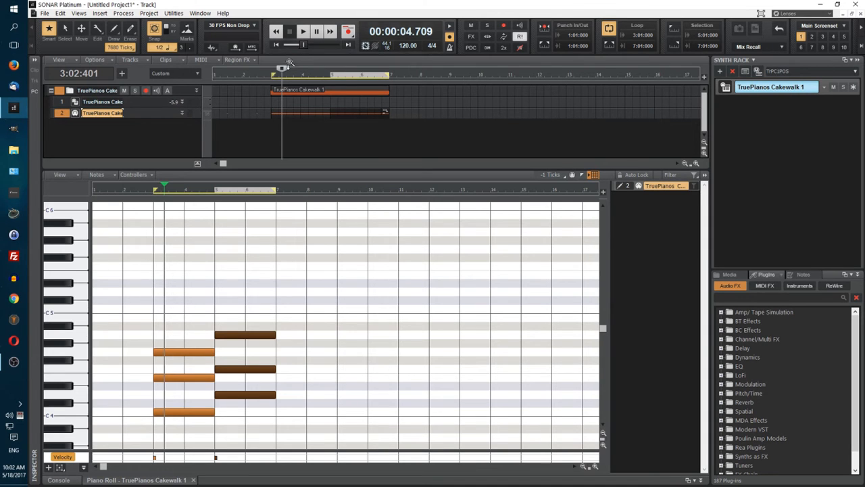
{"action": "left_click", "coordinate": [267, 79]}
{"action": "left_click", "coordinate": [304, 31]}
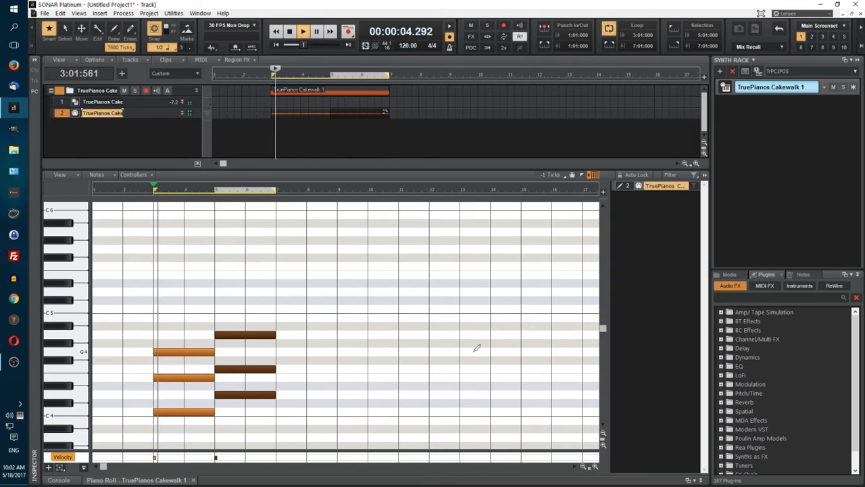
{"action": "key", "text": "space"}
Step: Raise the second chord a semitone to Eb4, F#4 and Bb4, and play the loop from measure 3
{"action": "left_click_drag", "start_coordinate": [242, 400], "coordinate": [248, 387]}
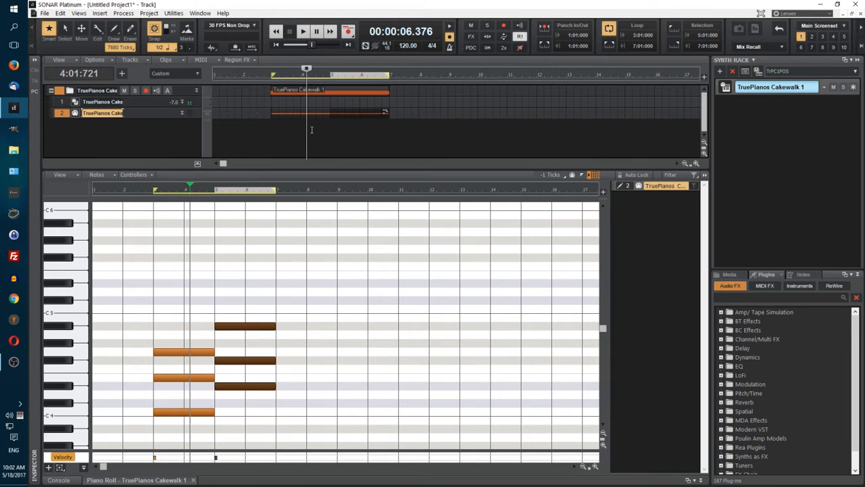
{"action": "left_click", "coordinate": [276, 45]}
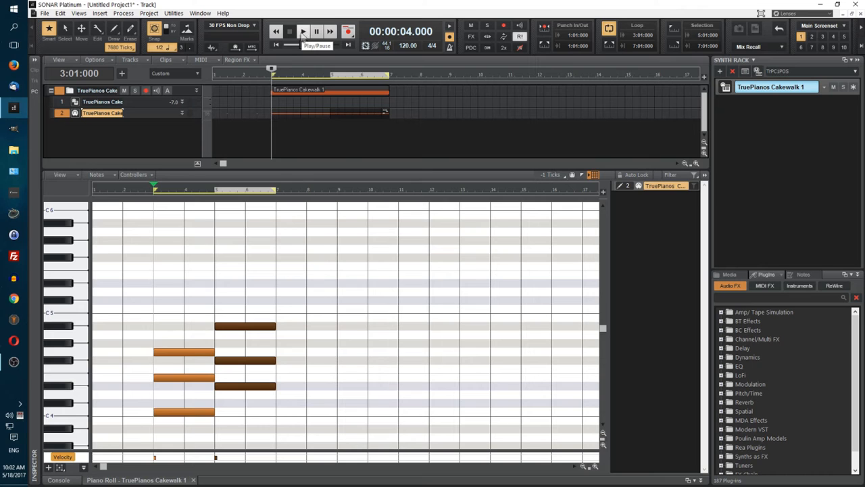
{"action": "left_click", "coordinate": [302, 32]}
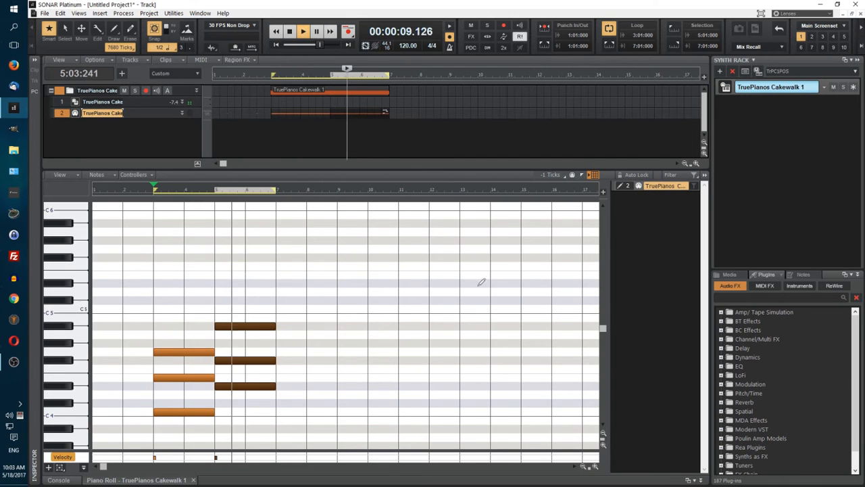
{"action": "key", "text": "space"}
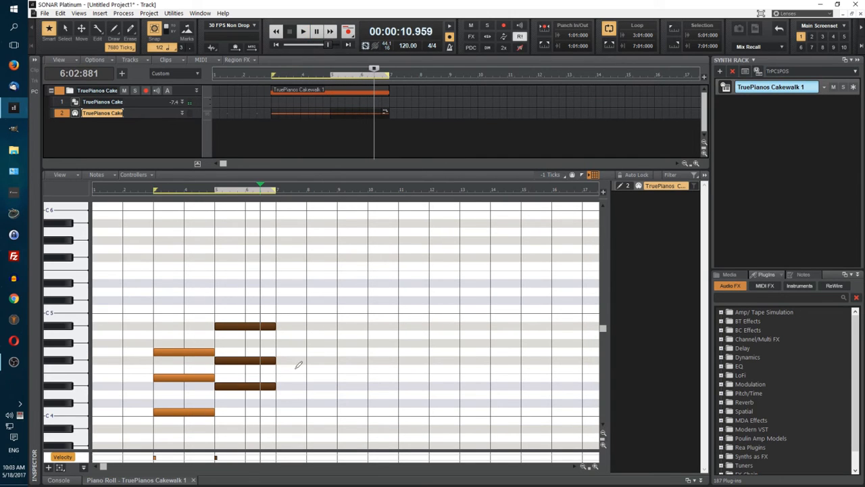
Step: Raise the second chord a semitone to E4, G4 and B4, and play the loop from measure 3
{"action": "left_click_drag", "start_coordinate": [240, 390], "coordinate": [262, 383]}
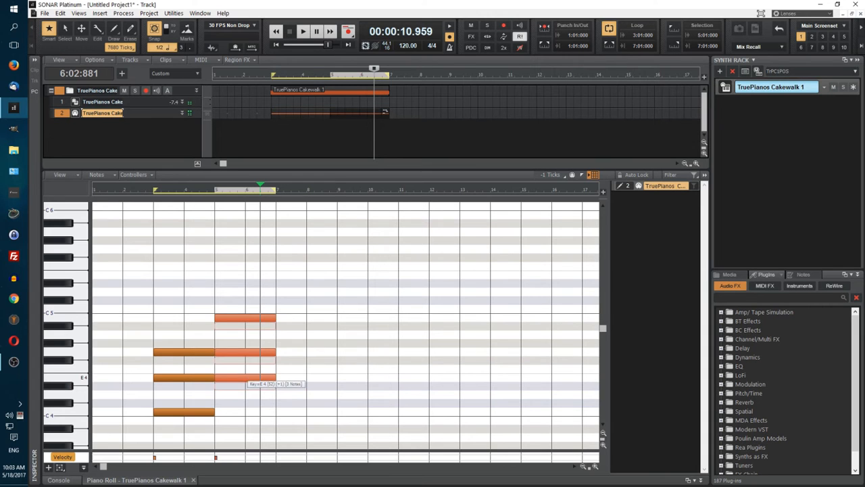
{"action": "left_click", "coordinate": [278, 45]}
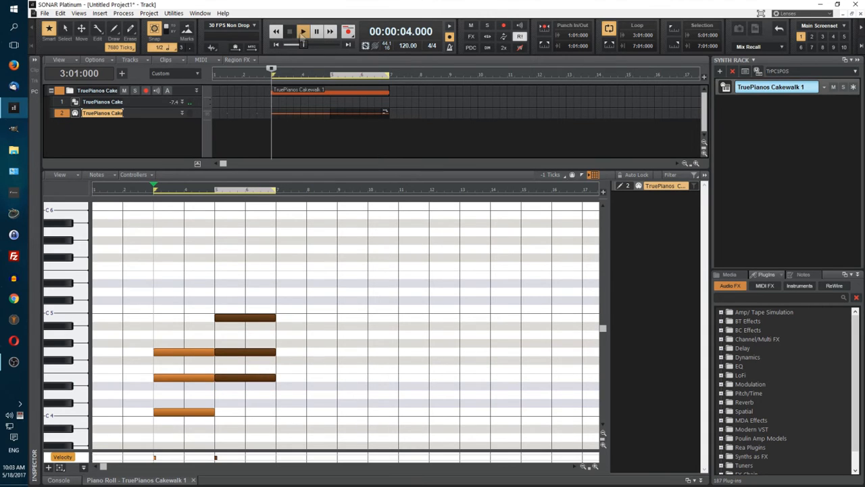
{"action": "left_click", "coordinate": [301, 32]}
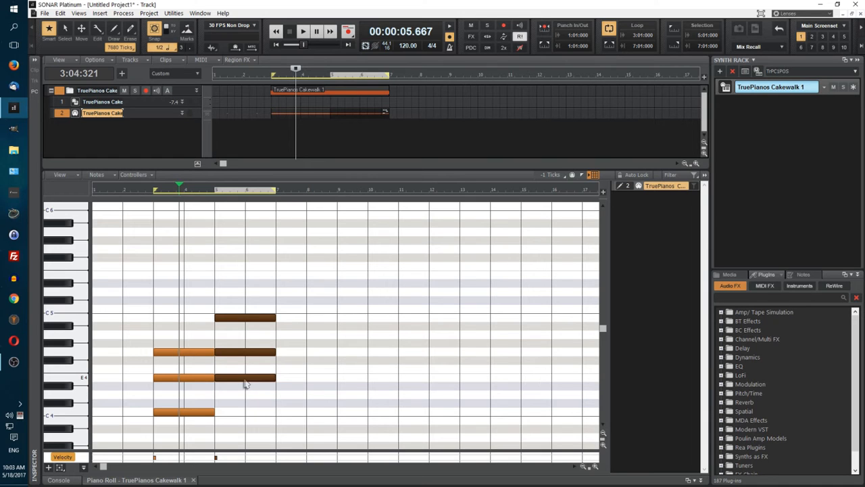
Step: Raise the second chord a semitone to F4, G#4 and C5, and play back the loop
{"action": "left_click_drag", "start_coordinate": [245, 383], "coordinate": [245, 374]}
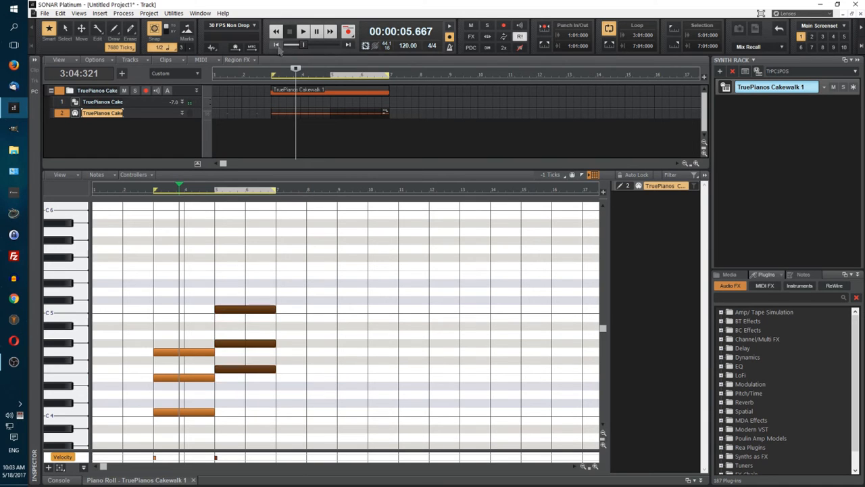
{"action": "left_click", "coordinate": [292, 32]}
{"action": "left_click", "coordinate": [303, 33]}
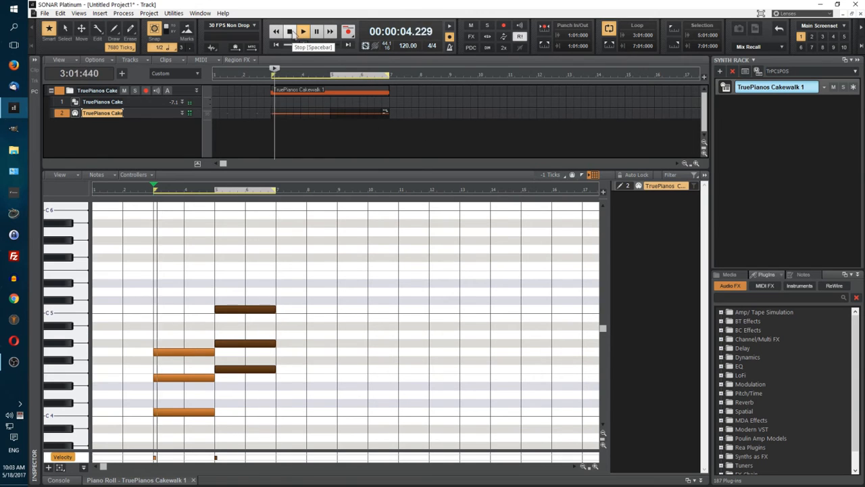
{"action": "key", "text": "space"}
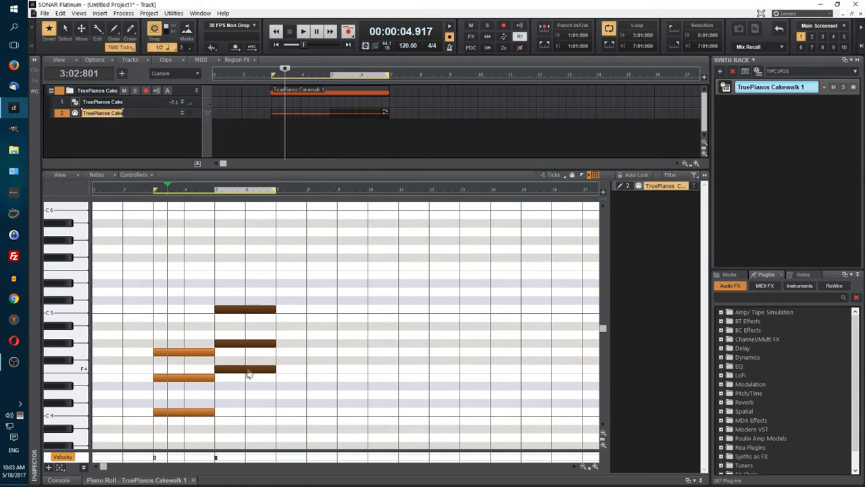
Step: Raise the second chord a semitone to F#4, A4 and Db5, and play the loop from measure 3
{"action": "left_click_drag", "start_coordinate": [248, 371], "coordinate": [248, 362]}
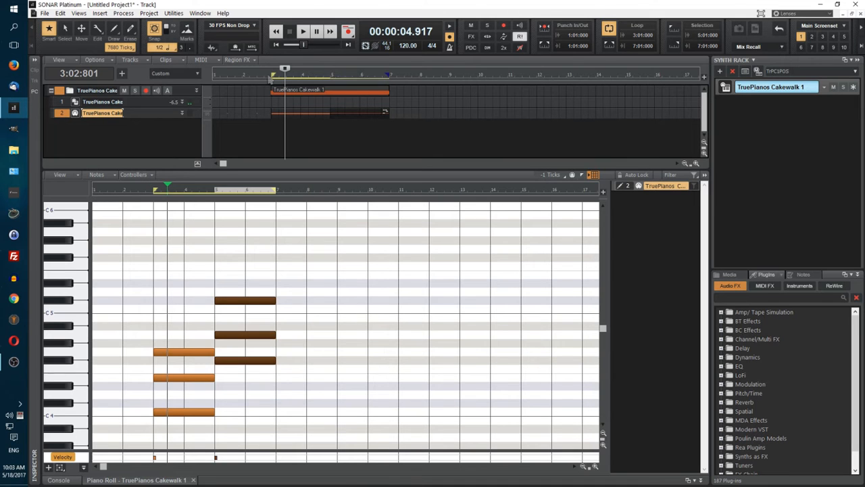
{"action": "left_click", "coordinate": [270, 79]}
{"action": "left_click", "coordinate": [303, 32]}
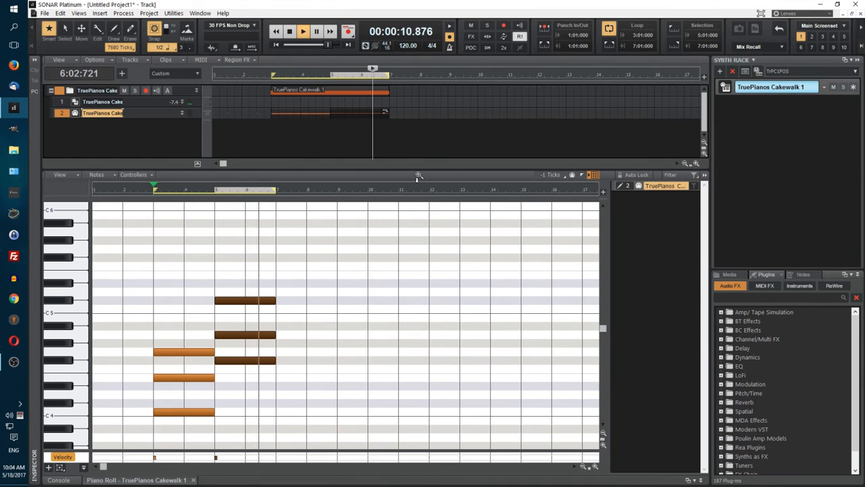
{"action": "left_click", "coordinate": [292, 32]}
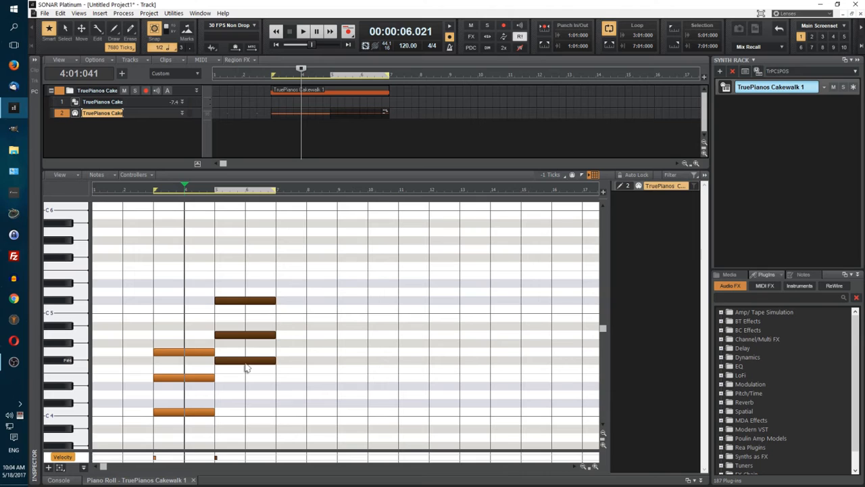
Step: Raise the second chord a semitone to G4, Bb4 and D5, and play the loop from measure 3
{"action": "left_click_drag", "start_coordinate": [246, 367], "coordinate": [249, 360]}
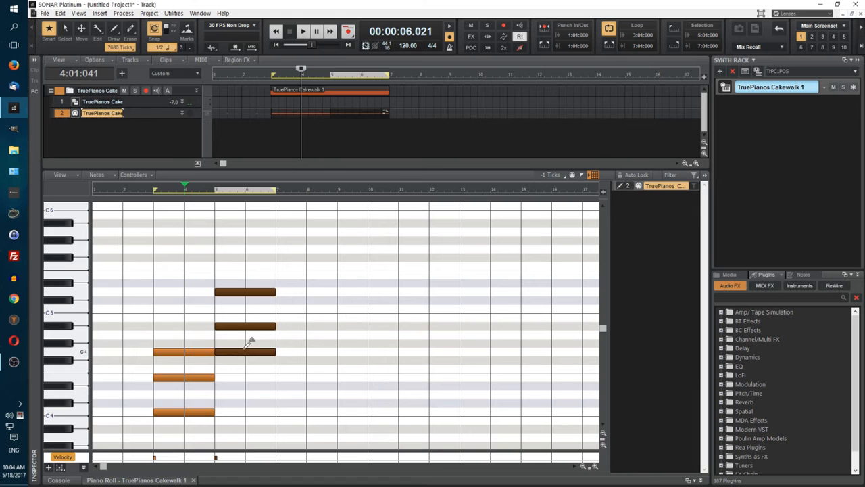
{"action": "left_click", "coordinate": [149, 192]}
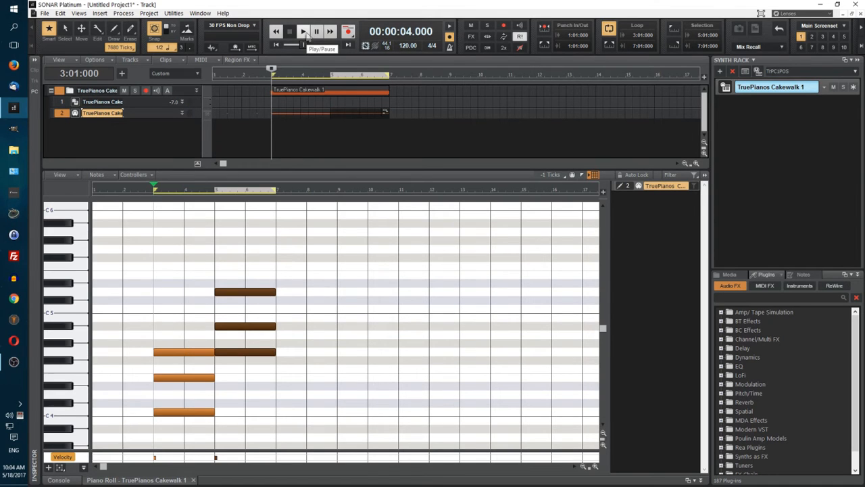
{"action": "left_click", "coordinate": [305, 32]}
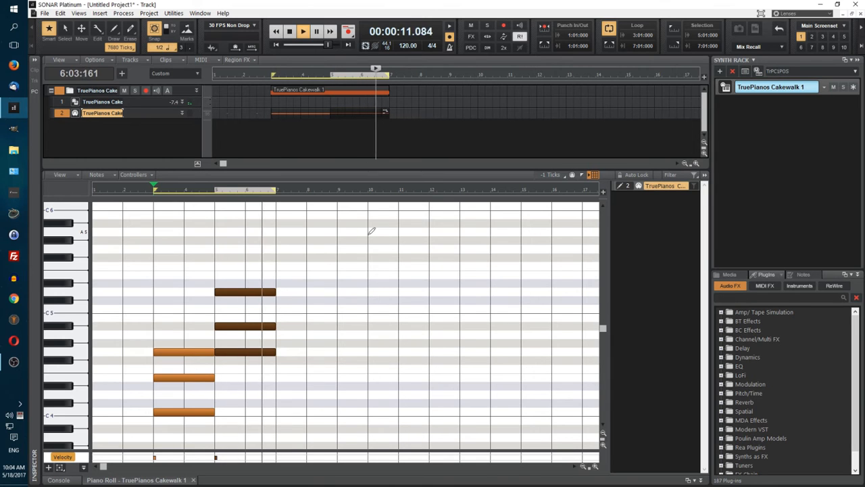
{"action": "left_click", "coordinate": [290, 31]}
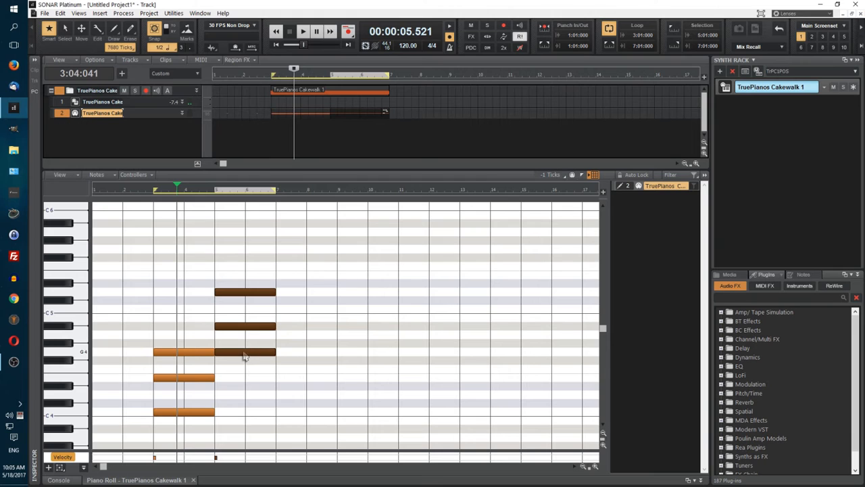
Step: Raise the second chord a semitone to G#4, B4 and Eb5, and play the loop from measure 3
{"action": "left_click_drag", "start_coordinate": [245, 357], "coordinate": [245, 347]}
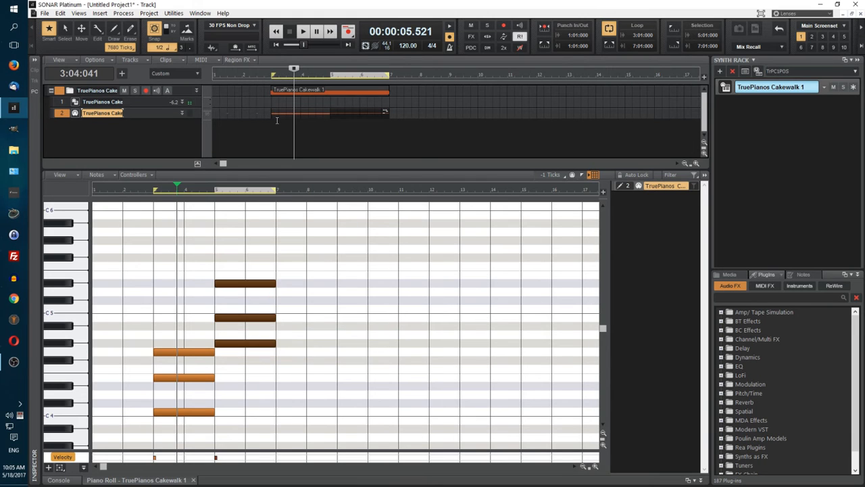
{"action": "left_click", "coordinate": [266, 77]}
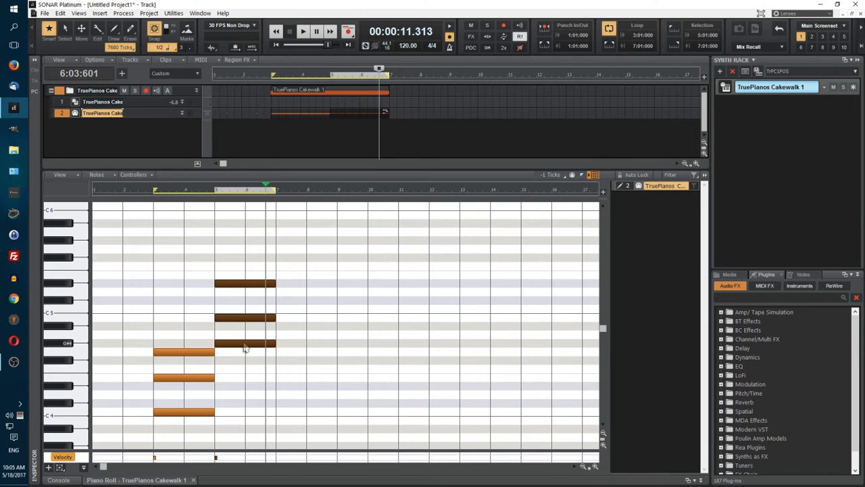
Step: Raise the second chord a semitone to A4, C5 and E5, and play the loop from measure 3
{"action": "left_click_drag", "start_coordinate": [257, 344], "coordinate": [256, 325]}
{"action": "left_click", "coordinate": [277, 45]}
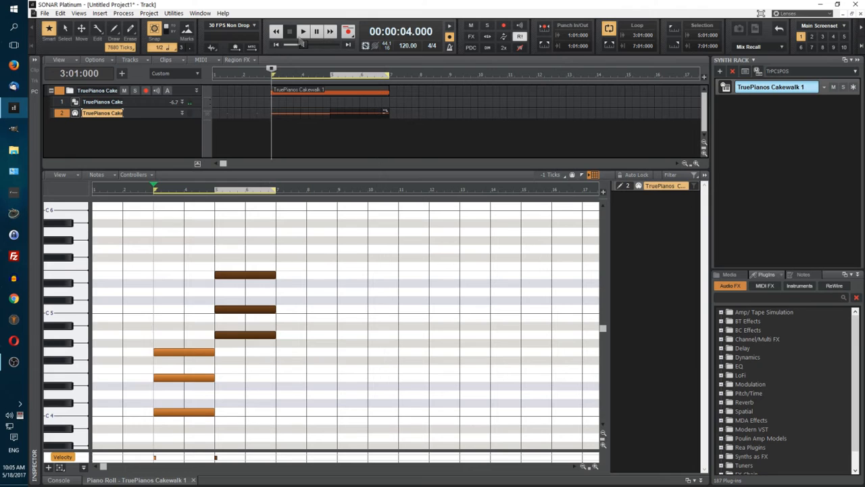
{"action": "left_click", "coordinate": [302, 38]}
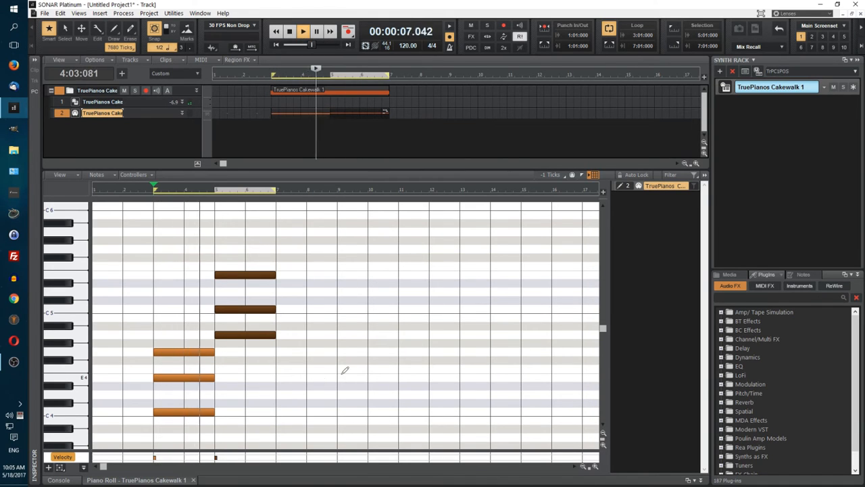
{"action": "key", "text": "space"}
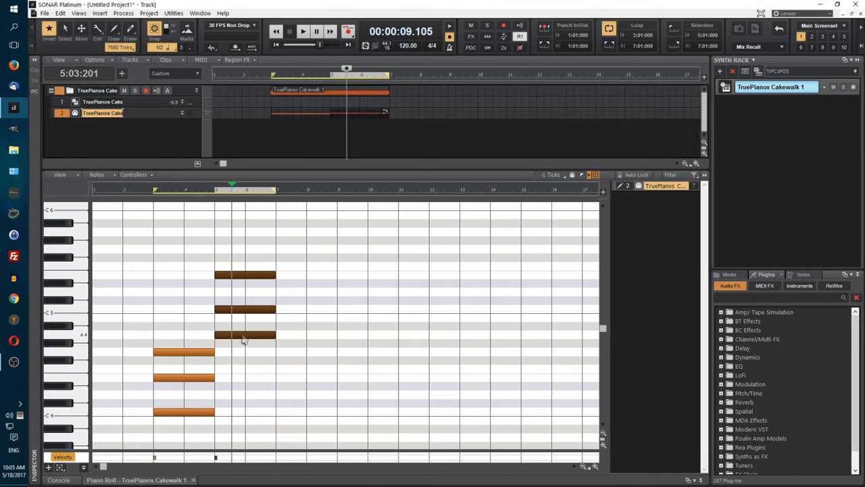
Step: Raise the second chord a semitone to Bb4, Db5 and F5, and play the loop from 2:03:000
{"action": "left_click_drag", "start_coordinate": [243, 339], "coordinate": [245, 330]}
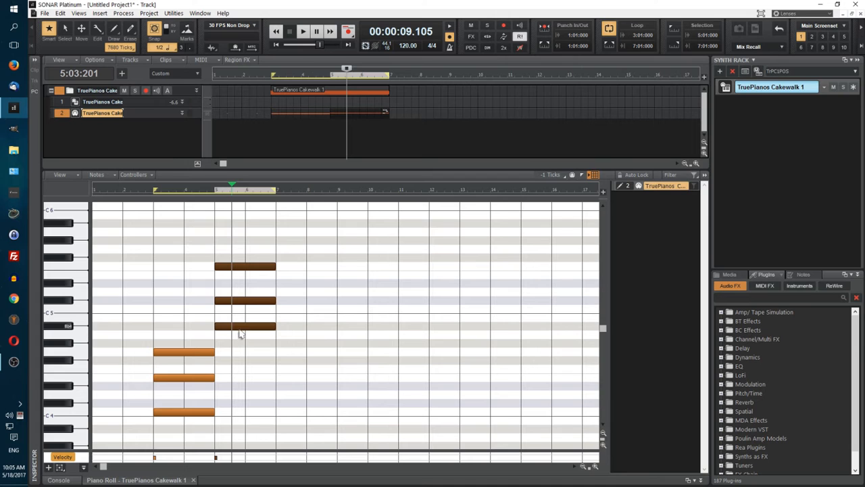
{"action": "left_click", "coordinate": [257, 74]}
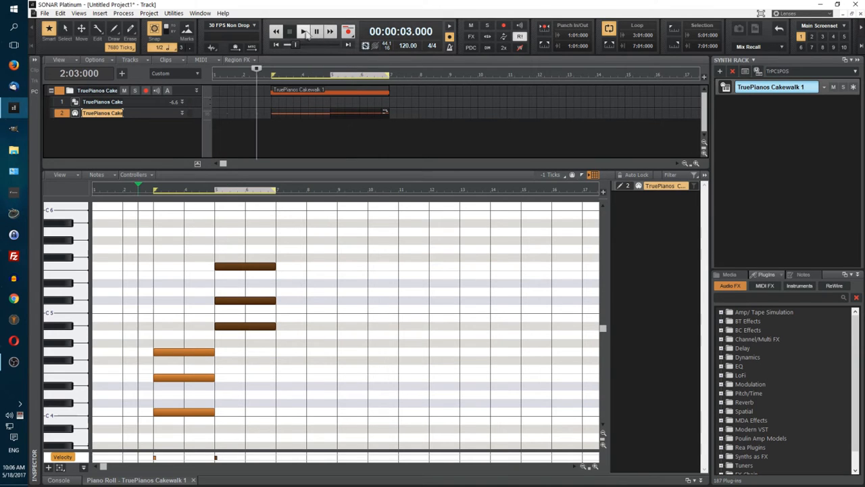
{"action": "left_click", "coordinate": [304, 32]}
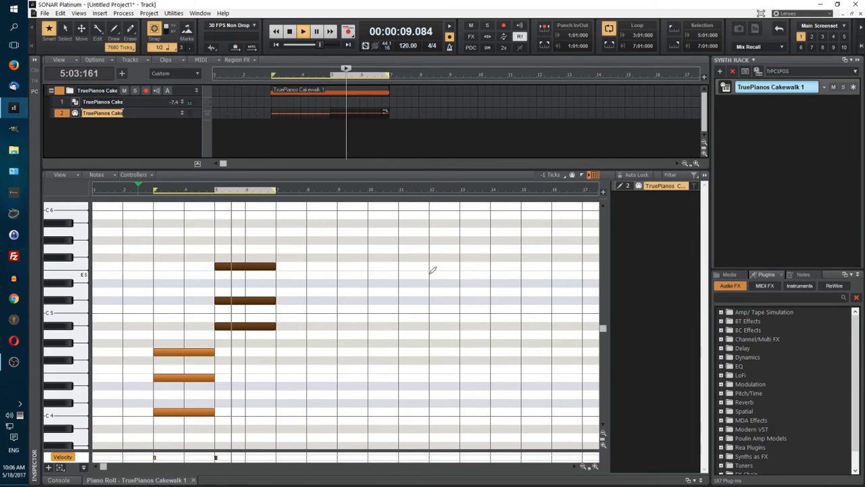
{"action": "left_click", "coordinate": [290, 32]}
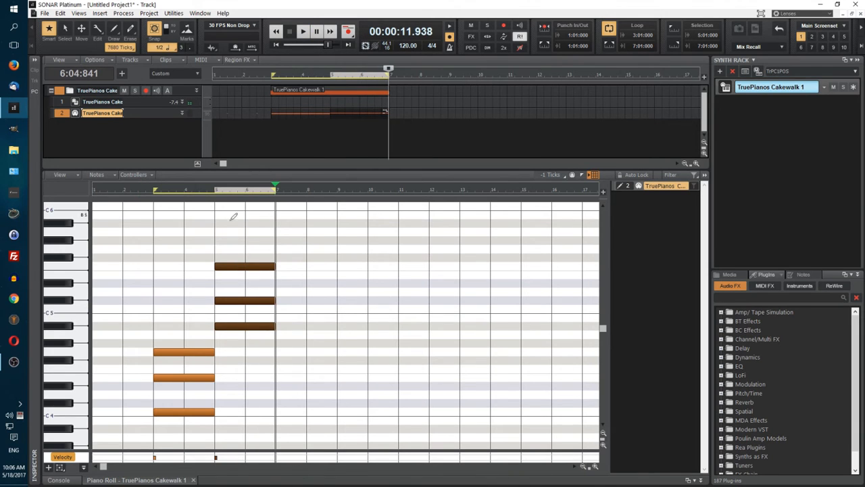
Step: Raise the second chord a semitone to B4, D5 and F#5, and play the loop from 2:03:000
{"action": "left_click", "coordinate": [141, 190]}
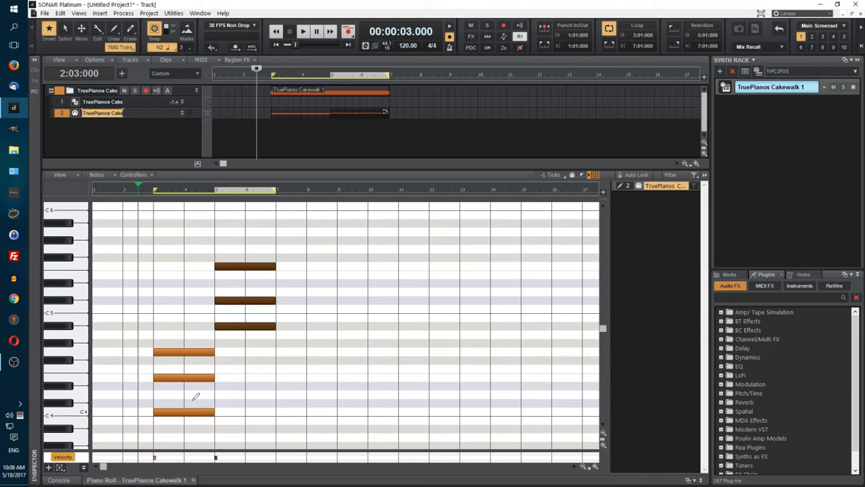
{"action": "left_click_drag", "start_coordinate": [246, 332], "coordinate": [246, 323]}
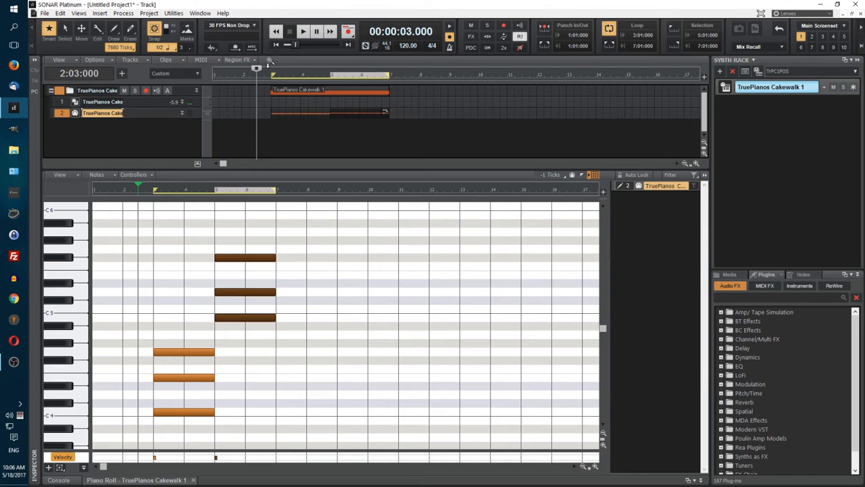
{"action": "left_click", "coordinate": [303, 32]}
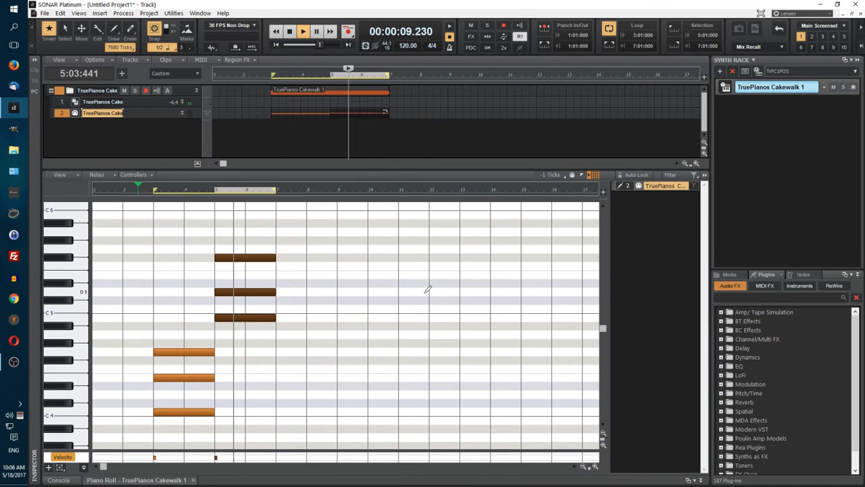
{"action": "left_click", "coordinate": [290, 31]}
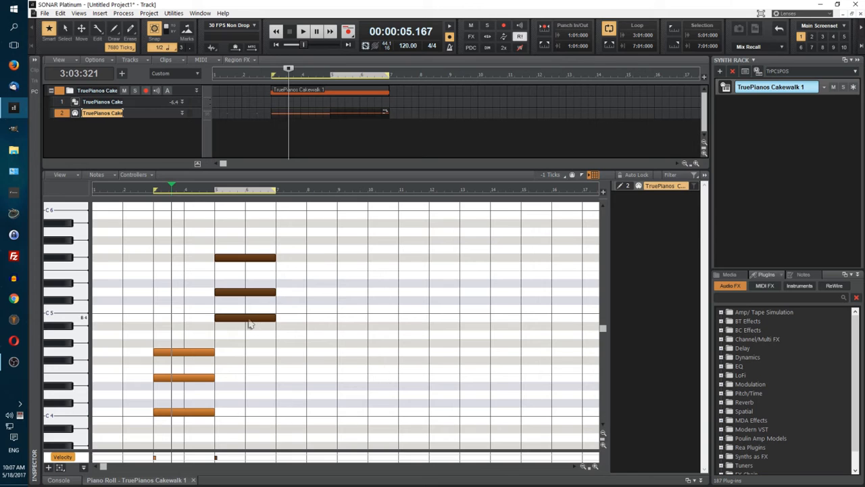
Step: Lower the second chord six semitones to F4, G#4 and C5, and play the loop from measure 3
{"action": "left_click_drag", "start_coordinate": [248, 323], "coordinate": [248, 373]}
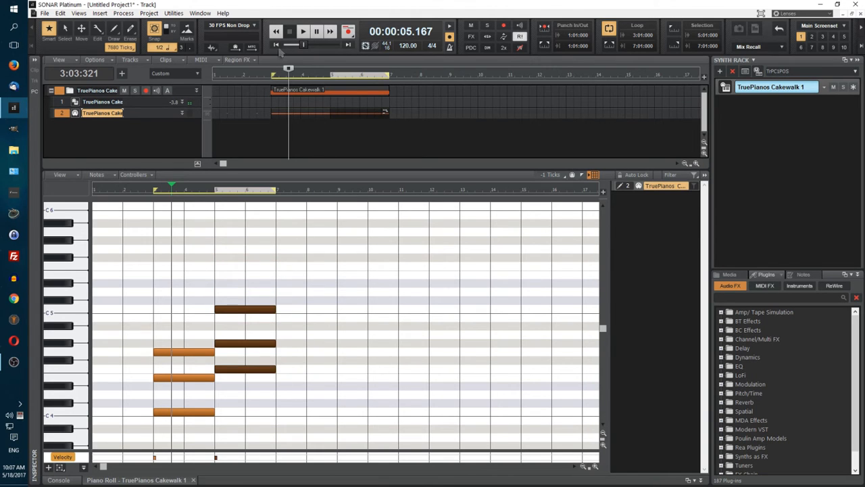
{"action": "left_click", "coordinate": [276, 46]}
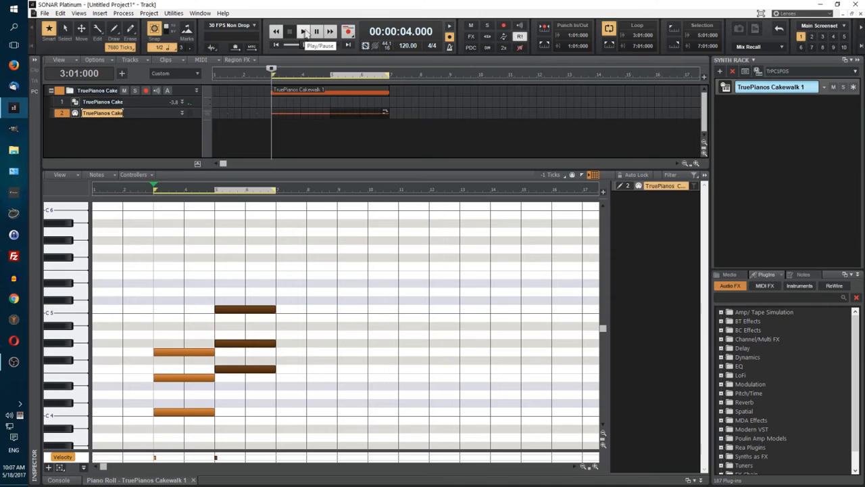
{"action": "left_click", "coordinate": [304, 32]}
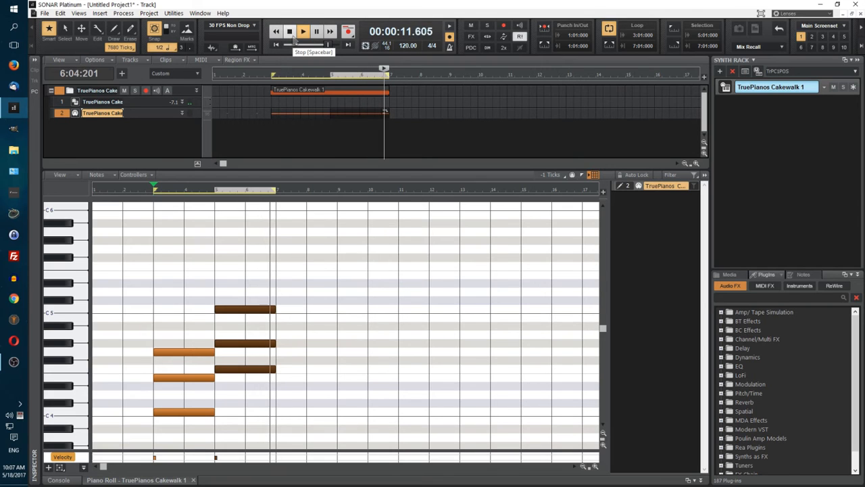
{"action": "key", "text": "space"}
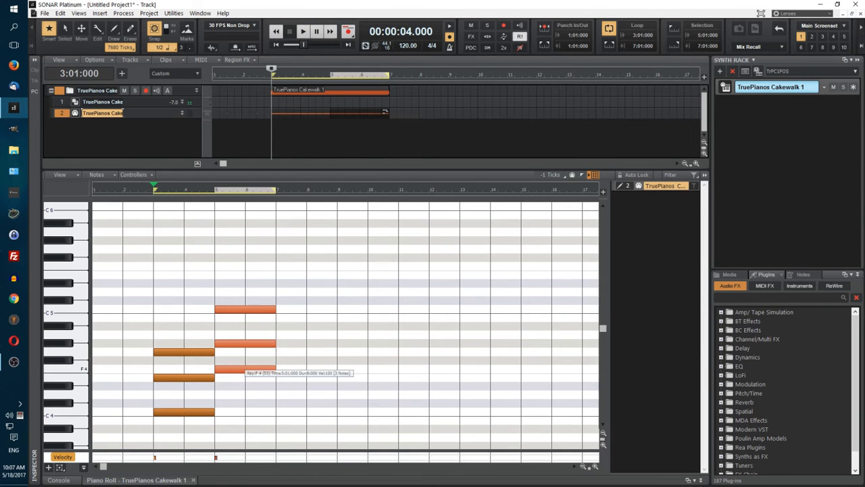
Step: Lower the second chord a semitone to E4, G4 and B4, and play the loop from measure 3
{"action": "left_click_drag", "start_coordinate": [245, 369], "coordinate": [242, 376]}
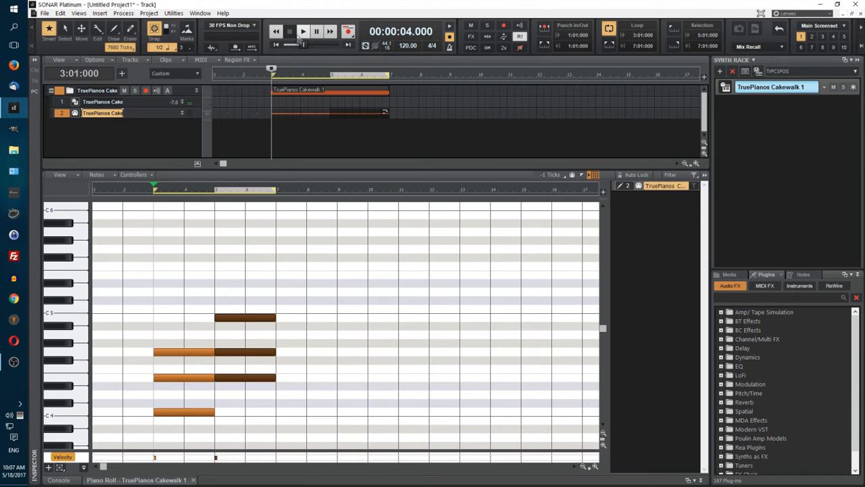
{"action": "left_click", "coordinate": [302, 32]}
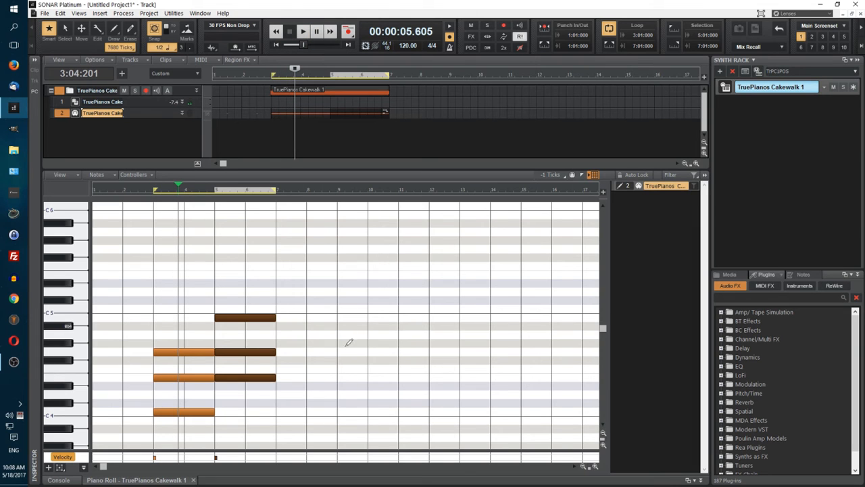
Step: Copy both chords to start at measure 7 and extend the loop region to end at measure 11
{"action": "left_click_drag", "start_coordinate": [171, 282], "coordinate": [264, 438]}
{"action": "left_click_drag", "start_coordinate": [190, 392], "coordinate": [314, 389]}
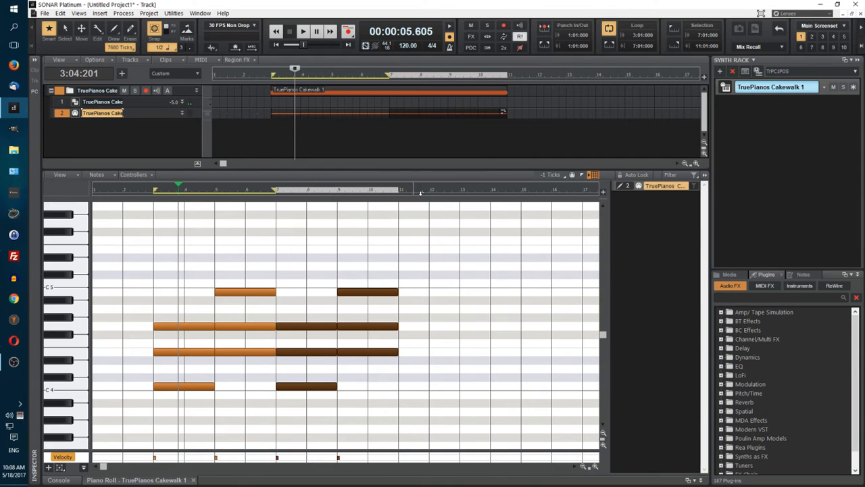
{"action": "left_click_drag", "start_coordinate": [404, 205], "coordinate": [404, 205]}
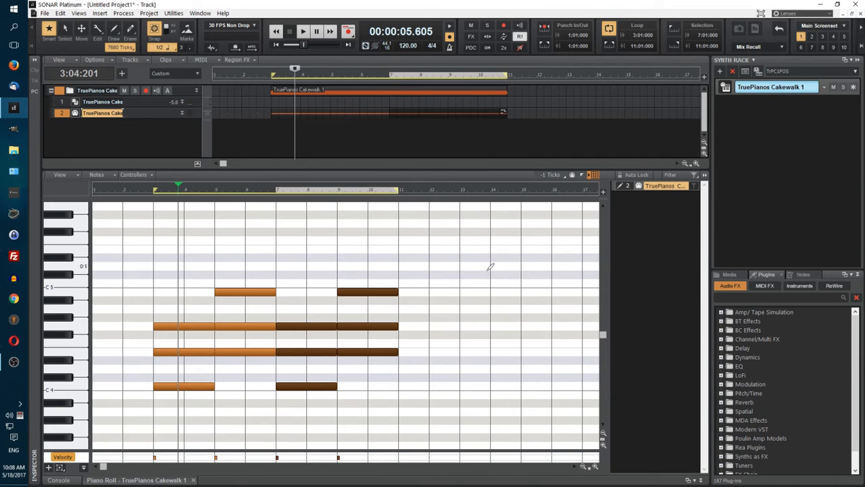
Step: Play the four-chord loop from measure 3 and extend the loop region's end to measure 13
{"action": "key", "text": "space"}
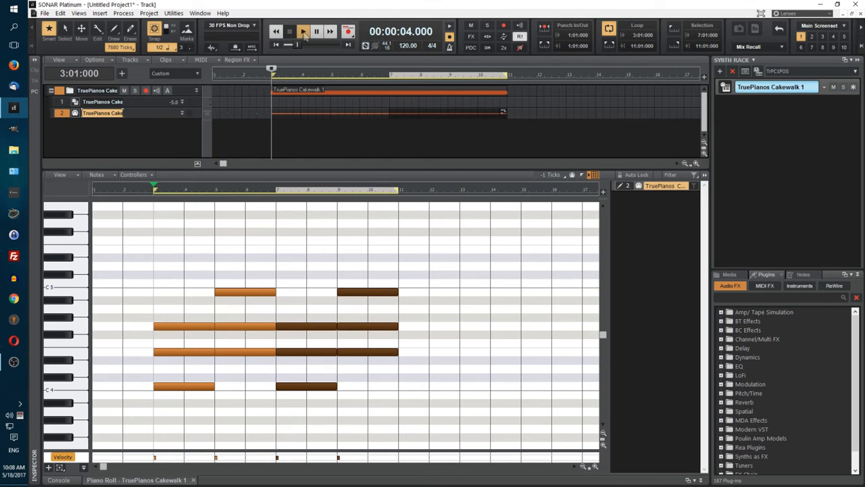
{"action": "left_click", "coordinate": [303, 34]}
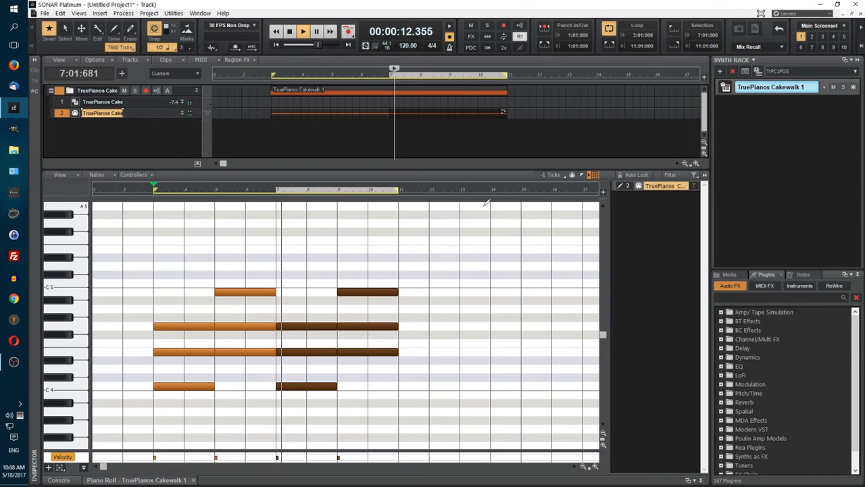
{"action": "key", "text": "space"}
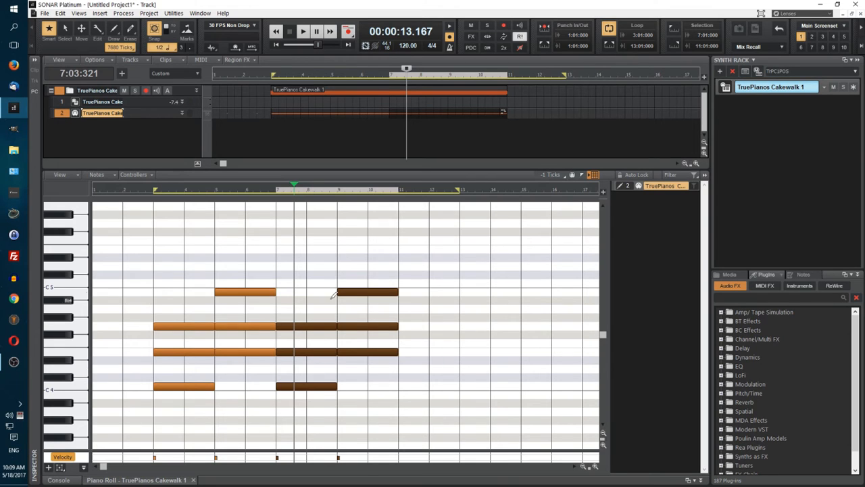
Step: Copy the E4, G4 and B4 chord from measure 9 to measure 11
{"action": "left_click", "coordinate": [318, 259]}
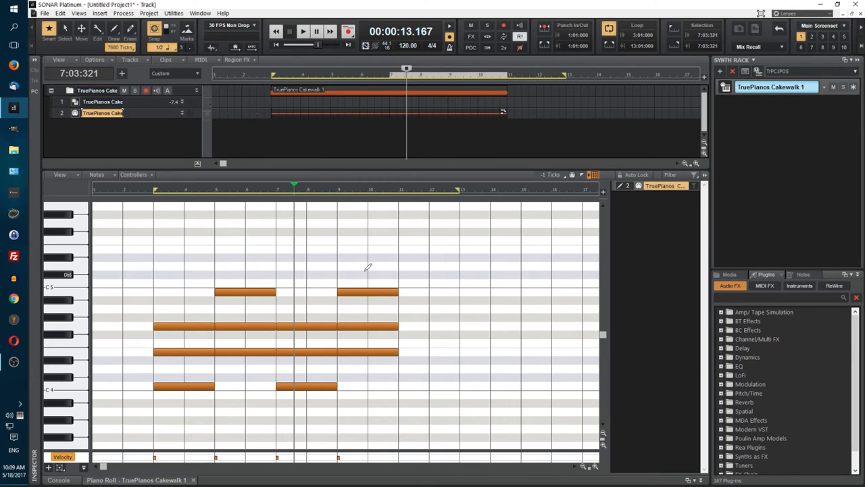
{"action": "left_click_drag", "start_coordinate": [367, 373], "coordinate": [425, 353]}
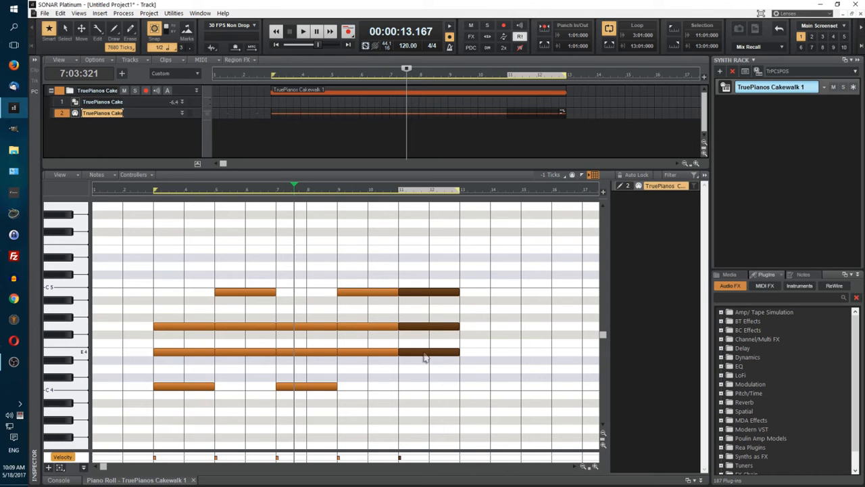
Step: Raise the chord at measure 11 four semitones to G#4, B4 and Eb5, and play the loop from measure 3
{"action": "left_click_drag", "start_coordinate": [432, 352], "coordinate": [433, 317]}
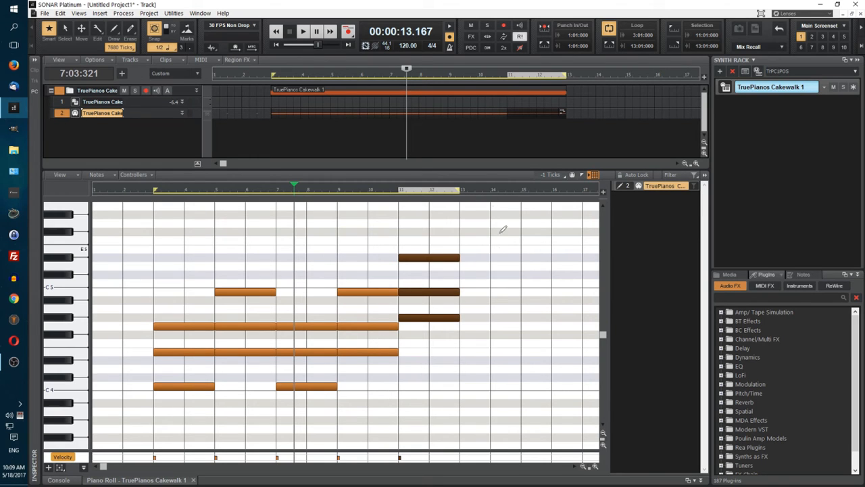
{"action": "left_click", "coordinate": [276, 43]}
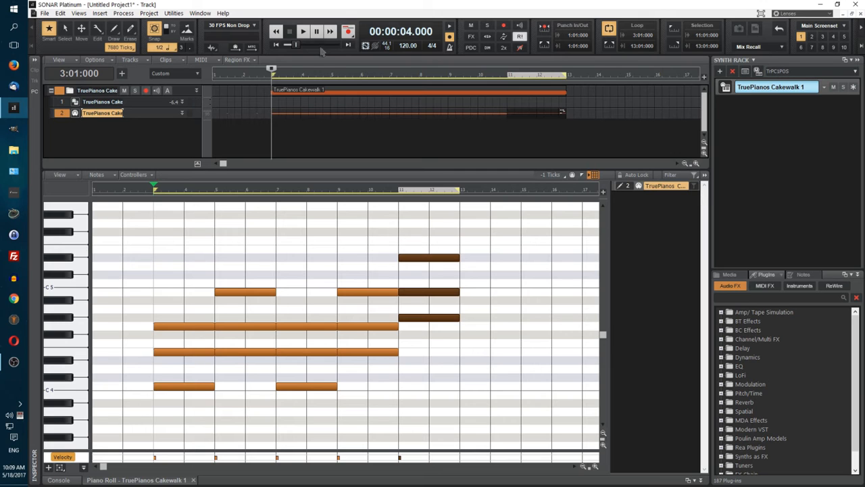
{"action": "key", "text": "space"}
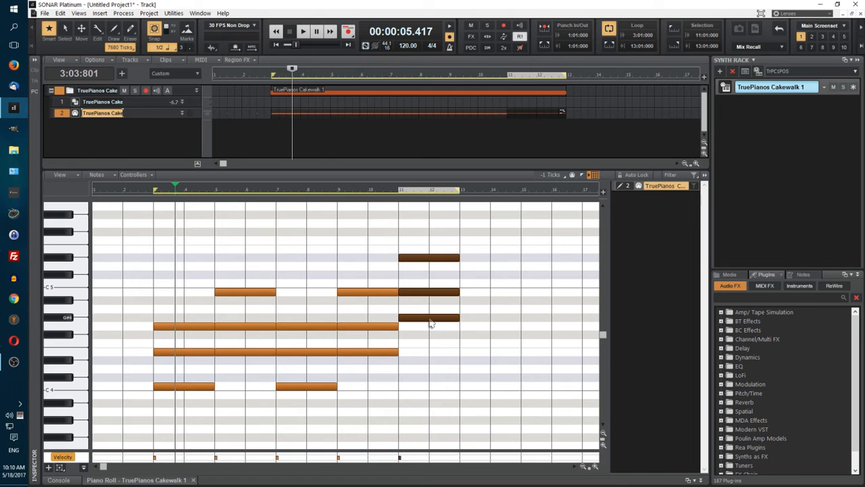
Step: Lower the chord at measure 11 a semitone to G4, Bb4 and D5, and play from 2:03:000
{"action": "left_click_drag", "start_coordinate": [429, 319], "coordinate": [431, 323]}
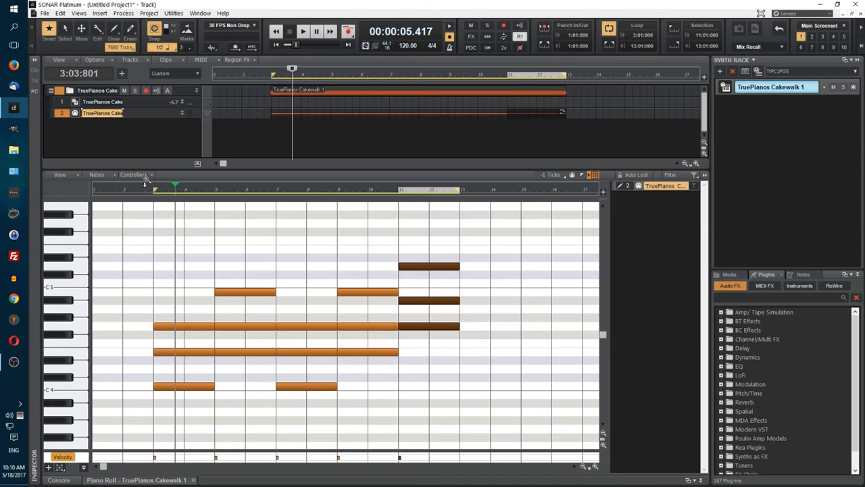
{"action": "key", "text": "space"}
{"action": "left_click", "coordinate": [304, 32]}
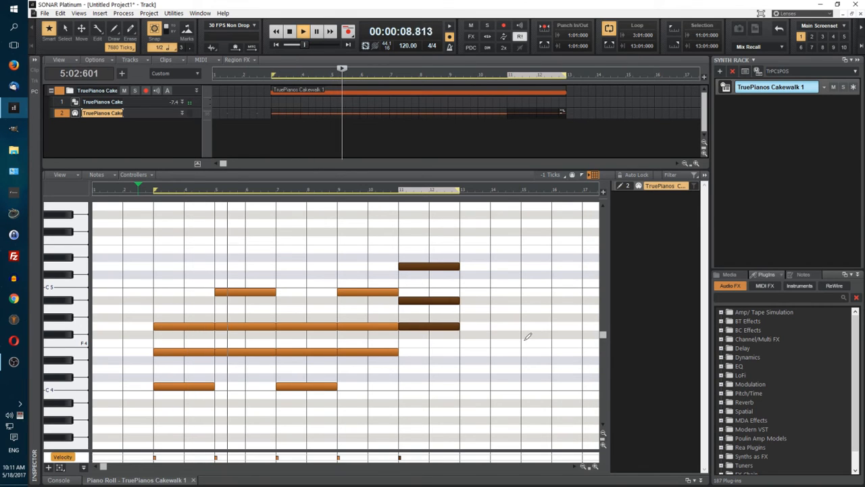
{"action": "key", "text": "space"}
Step: Draw a melody of half notes E5, G5, A5 and G5 across measures 3 and 4 above the first chord
{"action": "scroll", "coordinate": [492, 367], "scroll_direction": "up", "scroll_amount": 2}
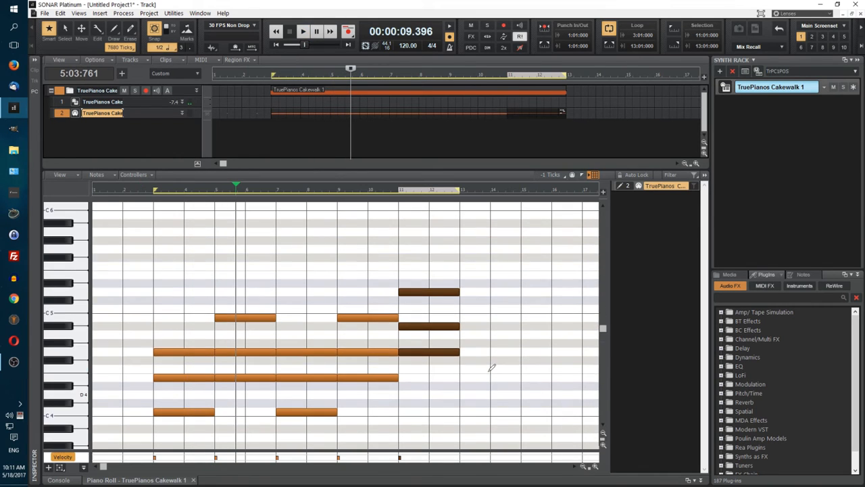
{"action": "scroll", "coordinate": [491, 368], "scroll_direction": "up", "scroll_amount": 1}
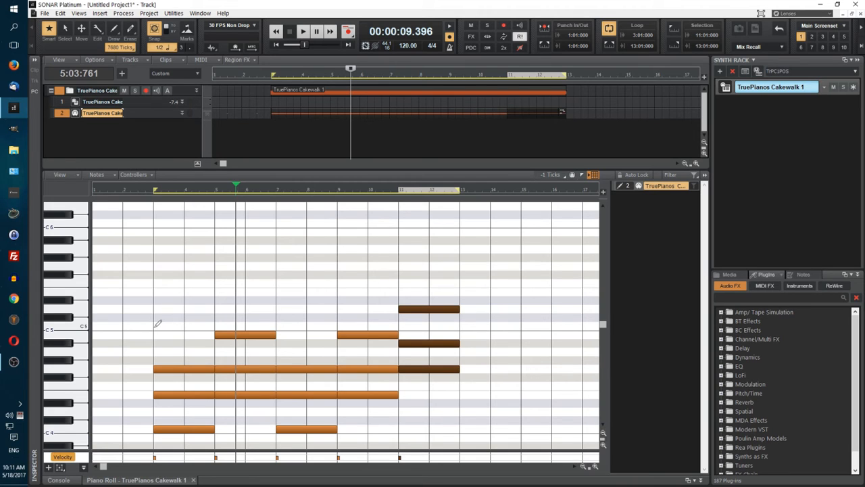
{"action": "left_click", "coordinate": [154, 290]}
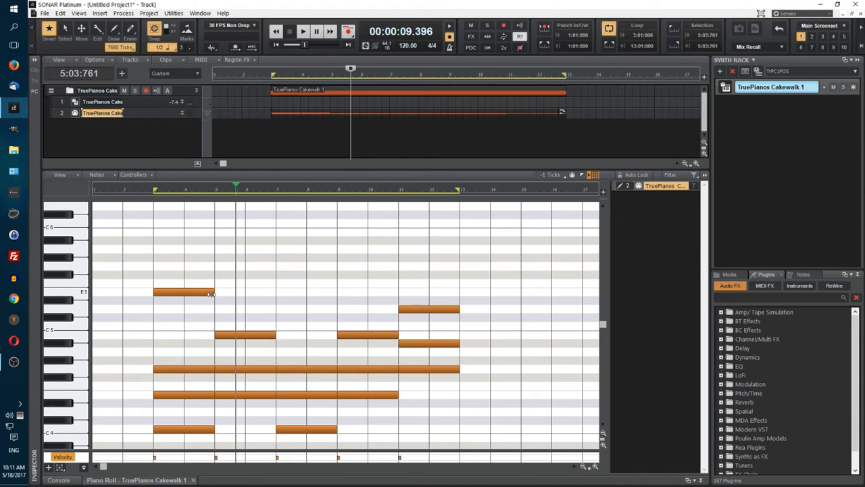
{"action": "left_click_drag", "start_coordinate": [208, 294], "coordinate": [171, 302]}
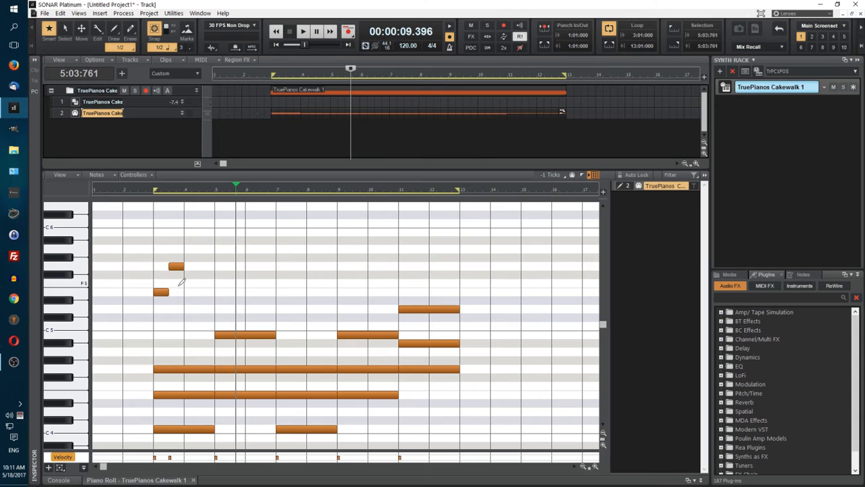
{"action": "left_click", "coordinate": [186, 248]}
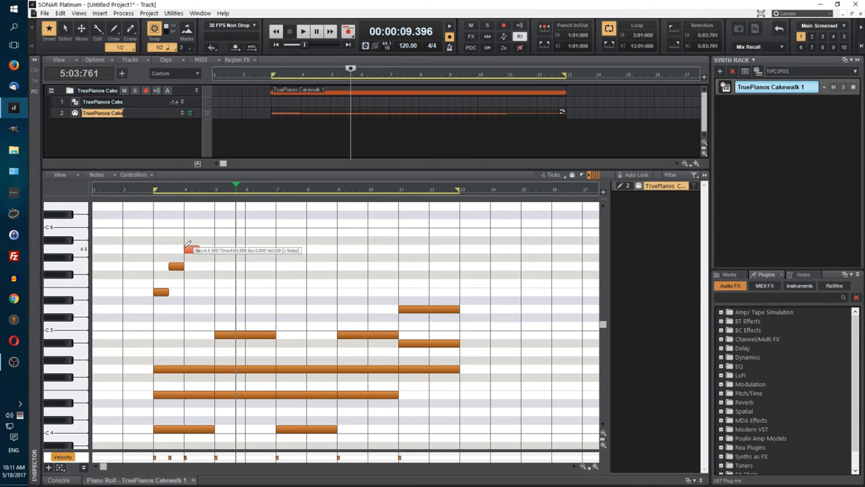
{"action": "left_click", "coordinate": [201, 266]}
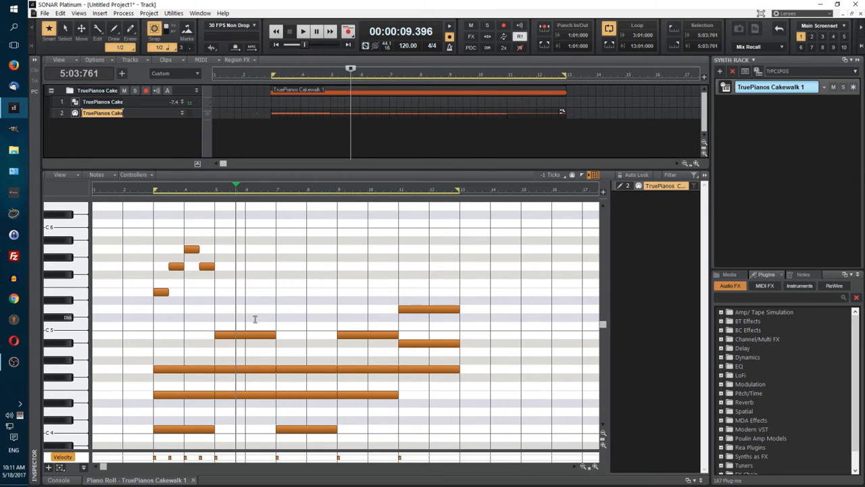
Step: Repeat the half-note melody E5, G5, A5 and G5 across measures 5 and 6 above the second chord
{"action": "left_click", "coordinate": [221, 292]}
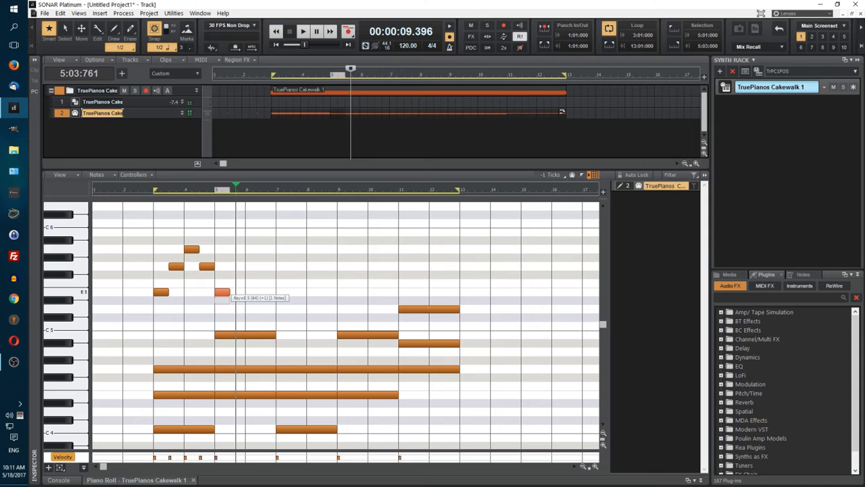
{"action": "left_click", "coordinate": [234, 265]}
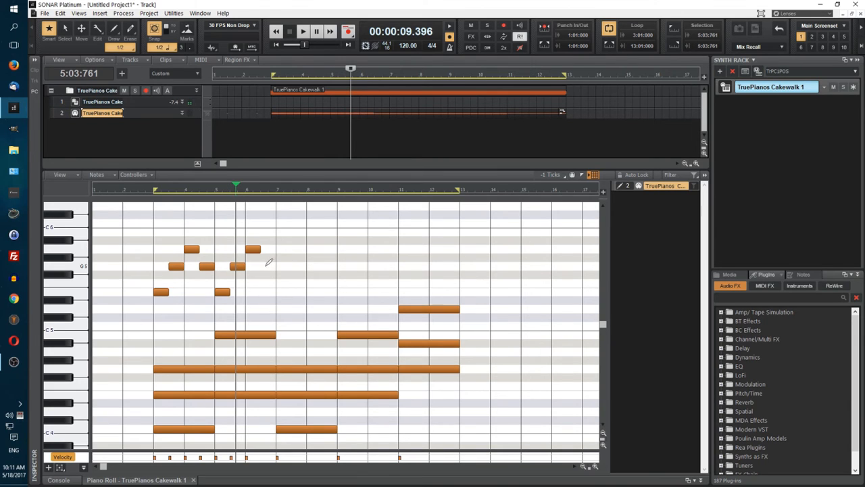
{"action": "left_click", "coordinate": [267, 268]}
Step: Play the melody and chords from measure 2
{"action": "left_click", "coordinate": [126, 191]}
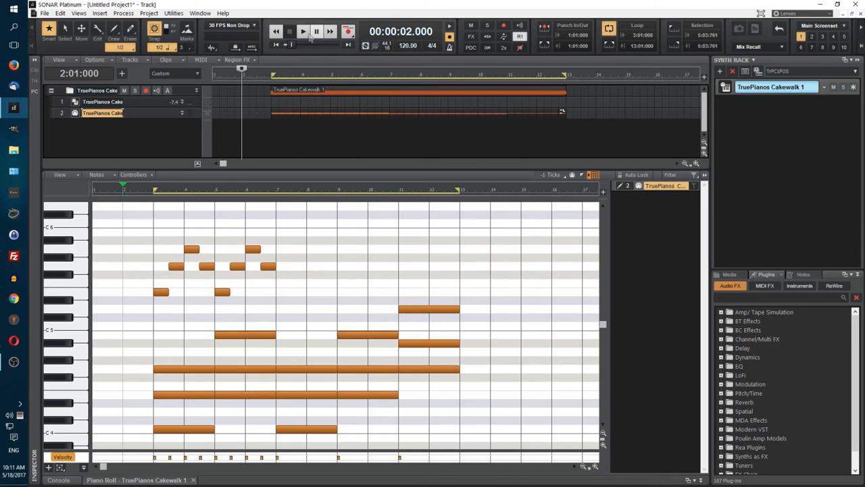
{"action": "key", "text": "space"}
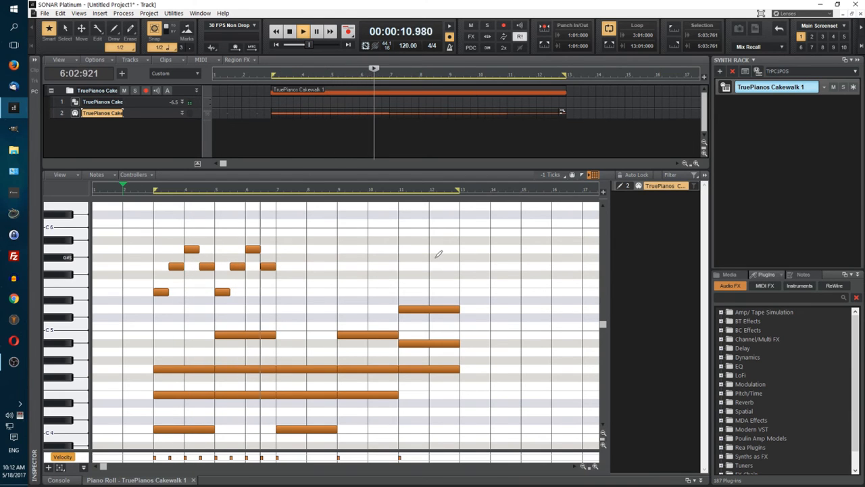
{"action": "key", "text": "space"}
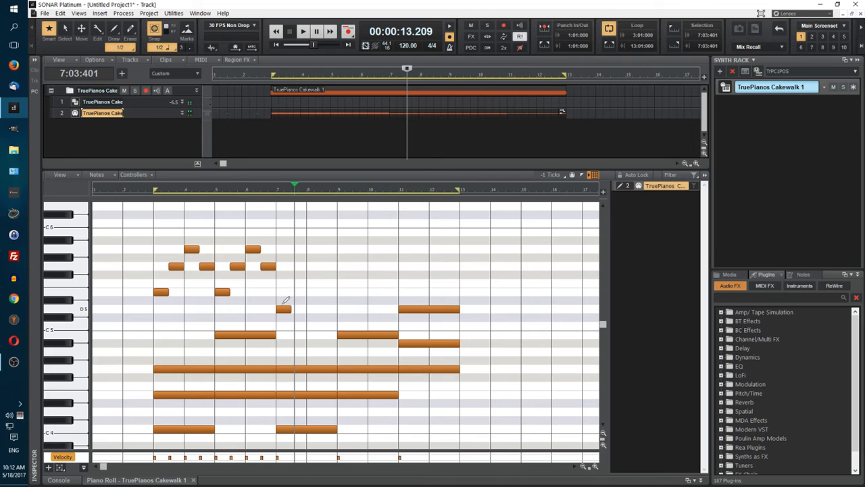
Step: Draw a half note E5 at 7:03 and a whole note E5 across measure 8
{"action": "left_click", "coordinate": [295, 292]}
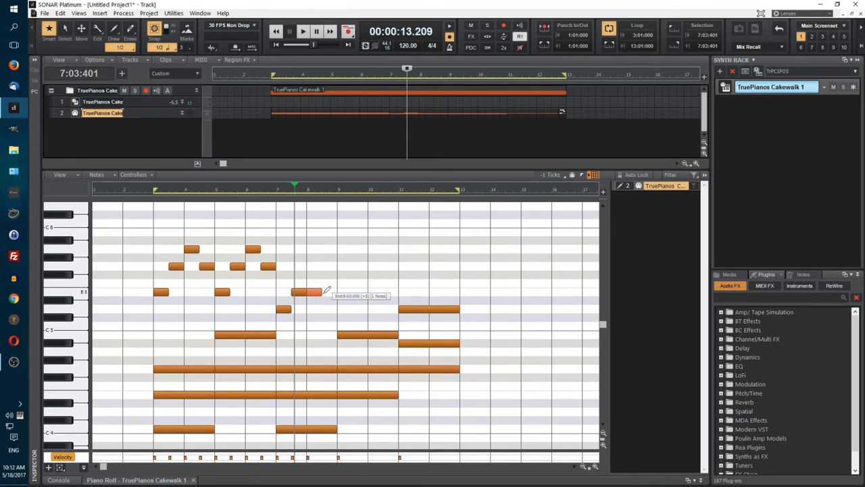
{"action": "right_click", "coordinate": [313, 294]}
{"action": "left_click_drag", "start_coordinate": [306, 292], "coordinate": [322, 295]}
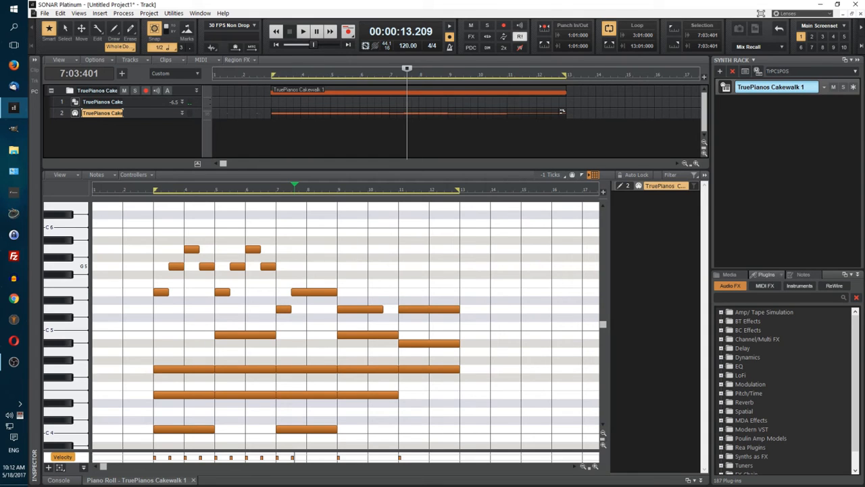
Step: Complete the melody over measures 9 and 10 with half notes D5 and G5 followed by a whole note E5
{"action": "left_click", "coordinate": [357, 268]}
{"action": "left_click", "coordinate": [369, 291]}
{"action": "left_click_drag", "start_coordinate": [381, 308], "coordinate": [365, 316]}
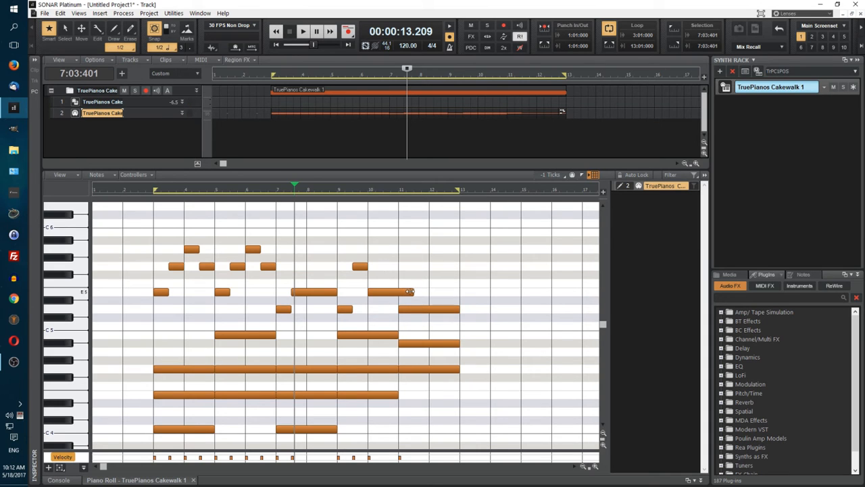
{"action": "left_click_drag", "start_coordinate": [412, 292], "coordinate": [397, 298]}
Step: Play the extended melody with the chords from 2:03:000
{"action": "left_click", "coordinate": [143, 192]}
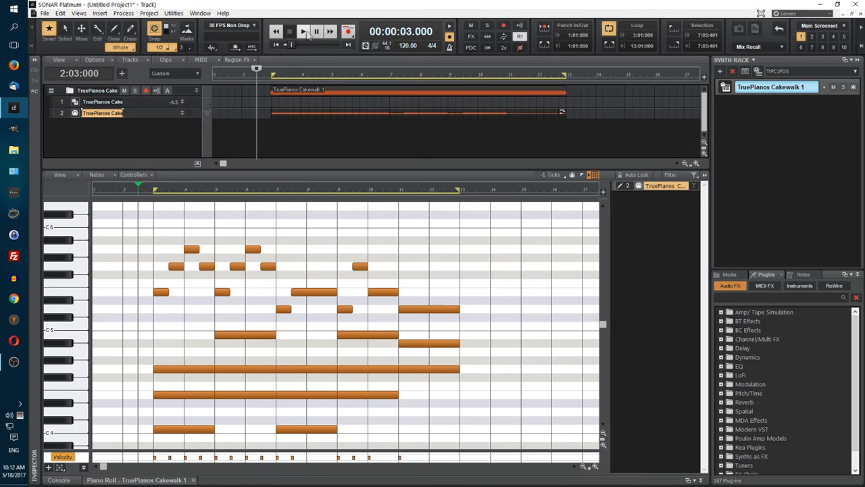
{"action": "left_click", "coordinate": [304, 32]}
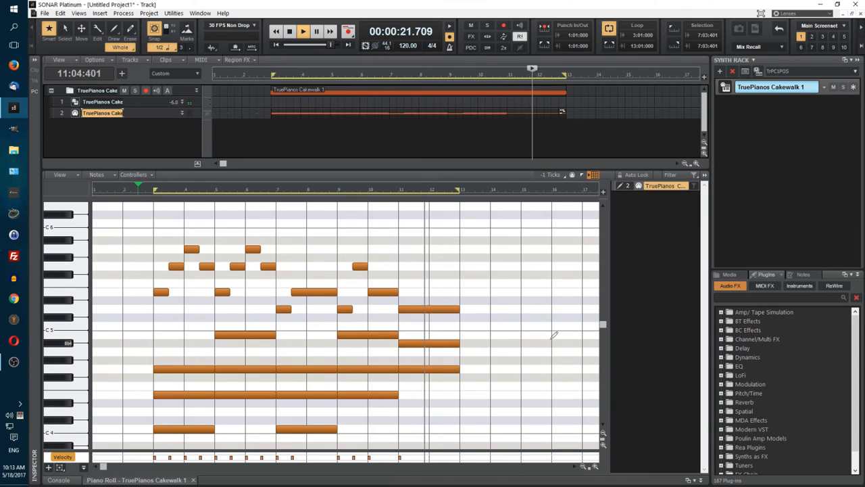
{"action": "key", "text": "space"}
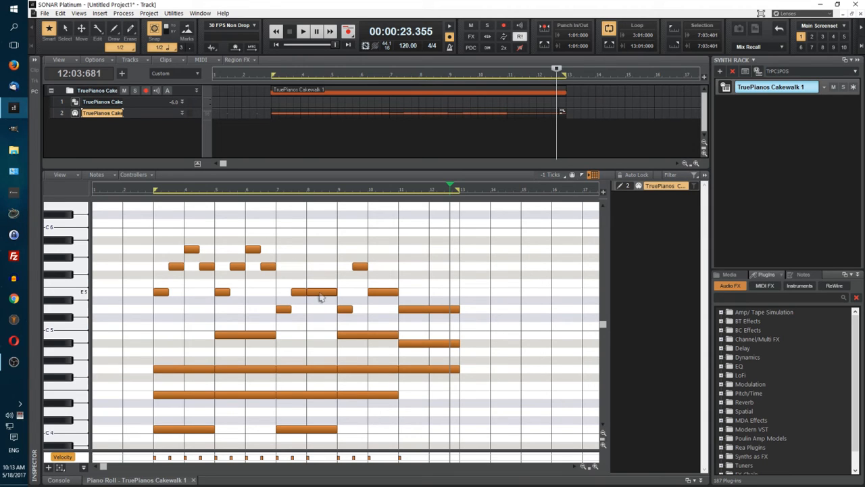
Step: Split the measure 8 whole note into half notes C5 and E5, and play the progression from 2:03:000
{"action": "left_click", "coordinate": [321, 297]}
{"action": "left_click_drag", "start_coordinate": [322, 294], "coordinate": [323, 329]}
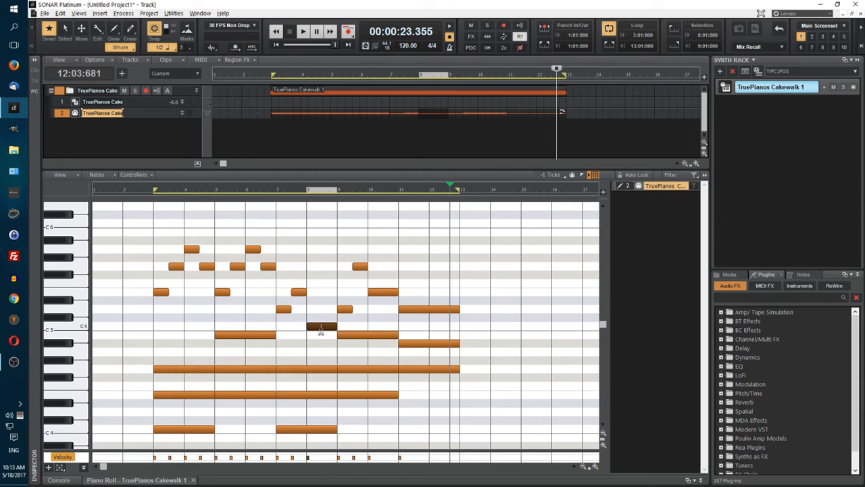
{"action": "left_click_drag", "start_coordinate": [330, 331], "coordinate": [331, 295]}
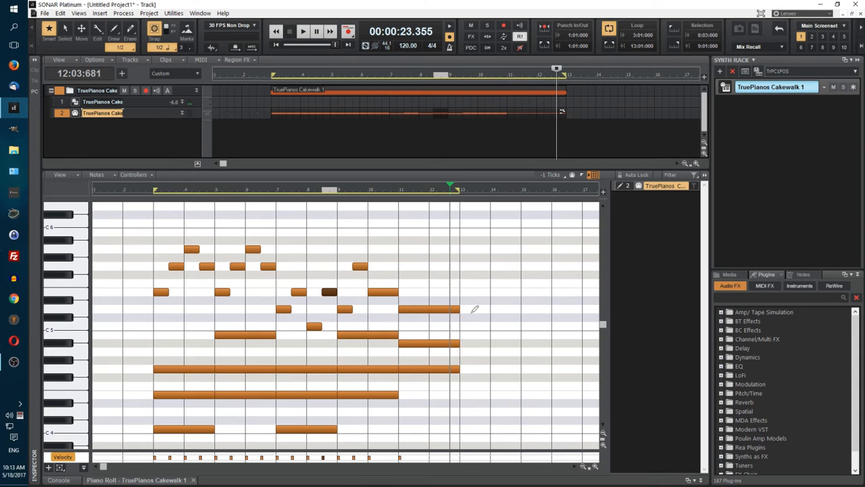
{"action": "left_click", "coordinate": [143, 191]}
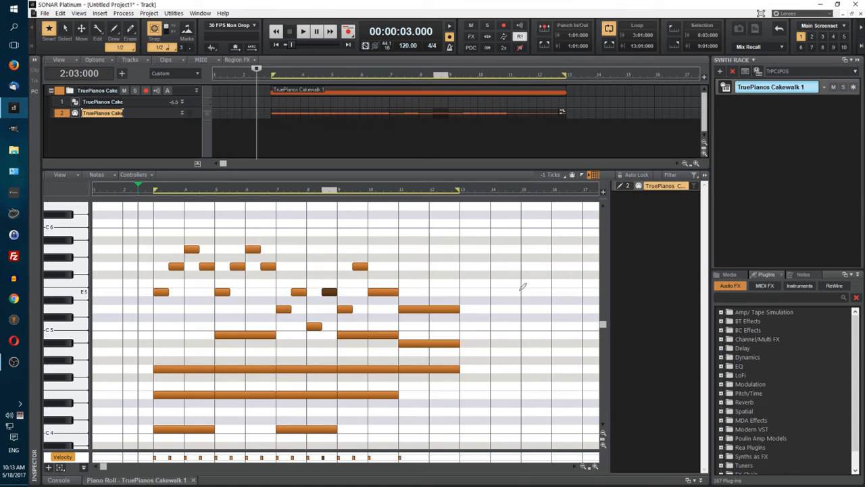
{"action": "key", "text": "space"}
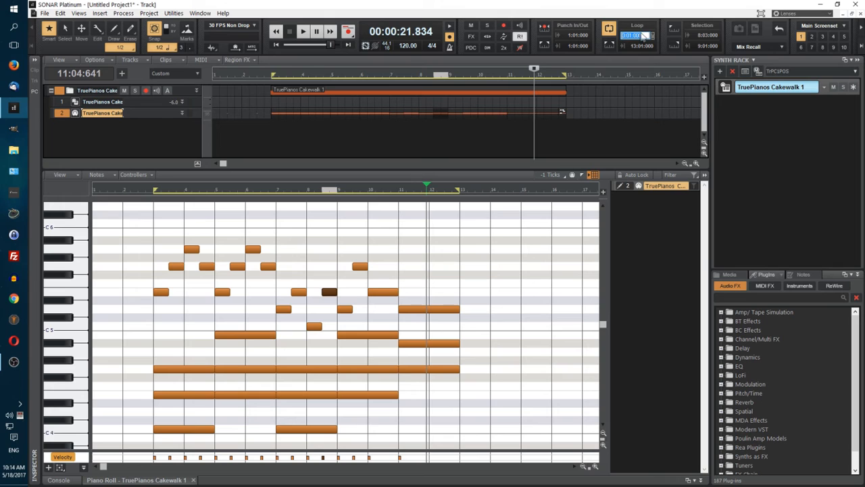
Step: Set the loop start to measure 9 and play from 8:01:000
{"action": "type", "text": "9"}
{"action": "key", "text": "Return"}
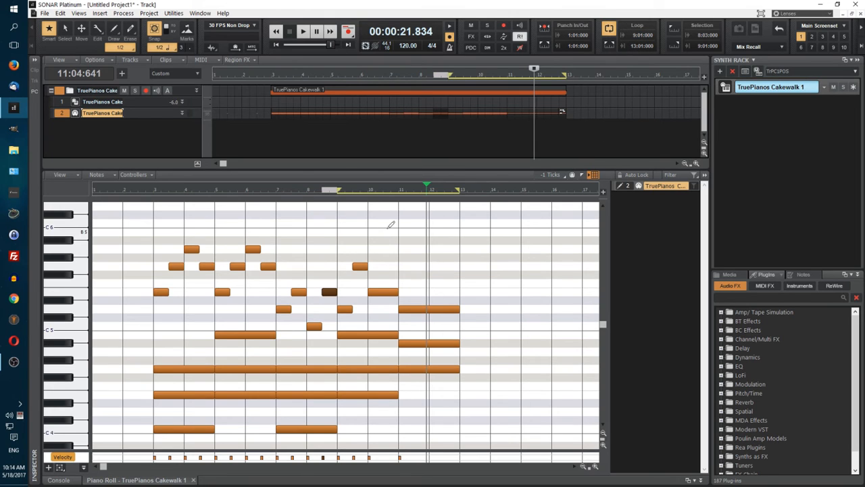
{"action": "left_click", "coordinate": [307, 191]}
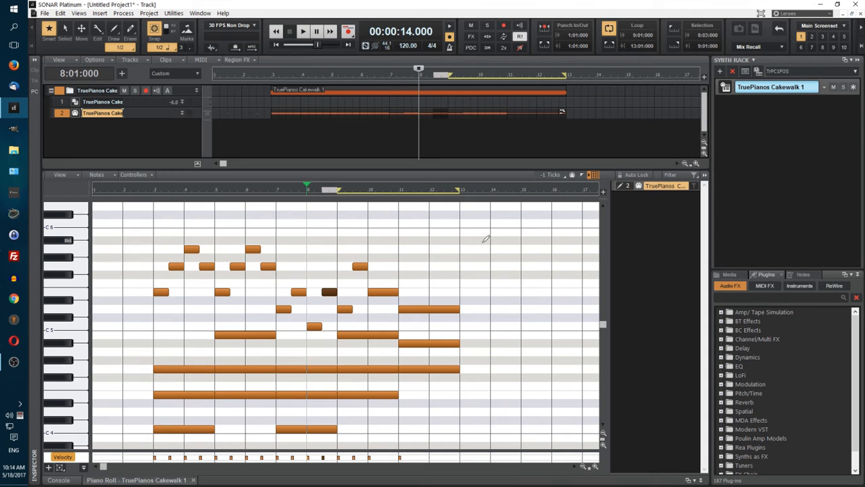
{"action": "key", "text": "space"}
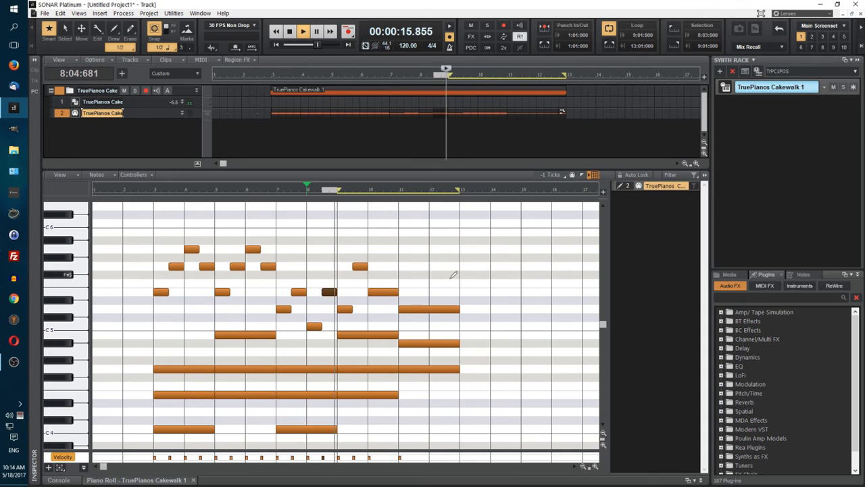
Step: Draw half notes G5 and C6 in measure 11 and Bb5 at the start of measure 12 above the last chord
{"action": "left_click", "coordinate": [402, 265]}
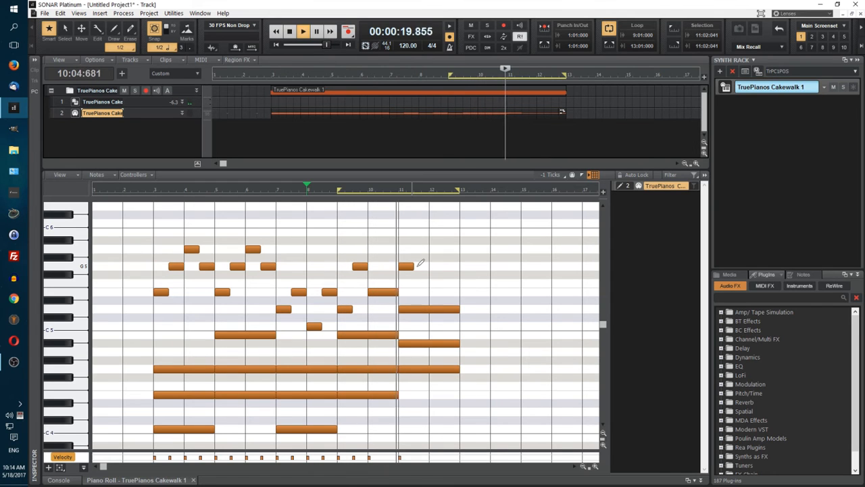
{"action": "left_click", "coordinate": [415, 232]}
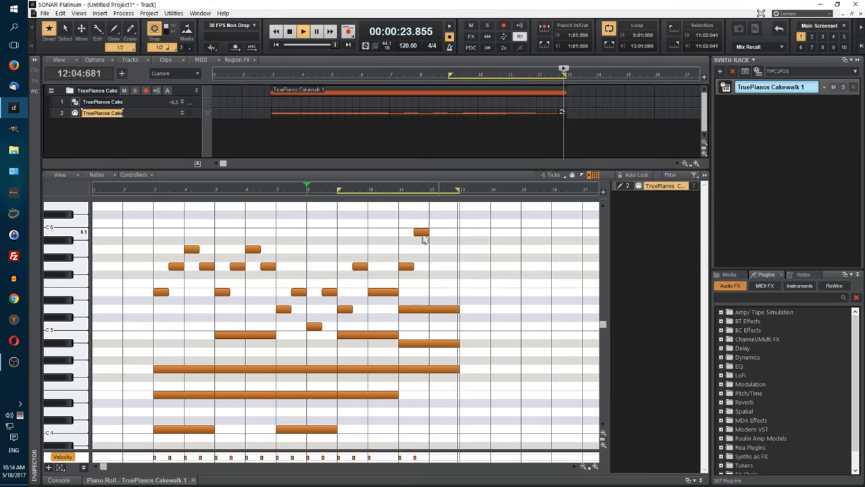
{"action": "left_click_drag", "start_coordinate": [423, 234], "coordinate": [423, 225]}
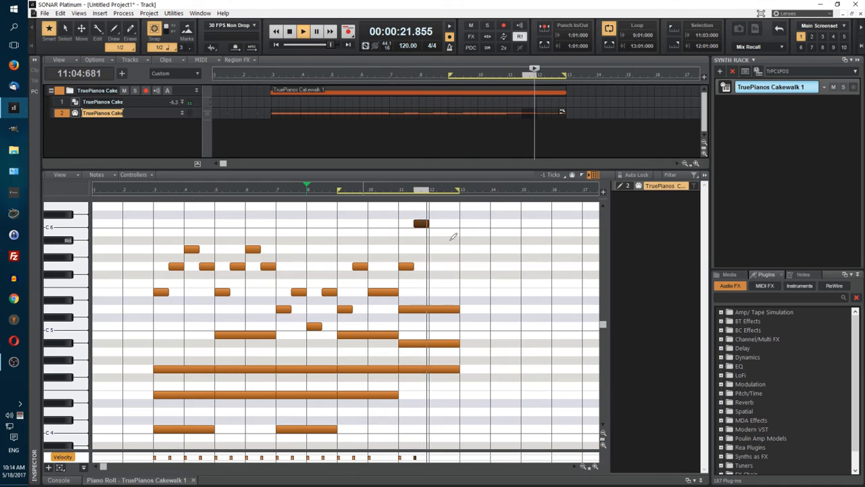
{"action": "left_click", "coordinate": [432, 249]}
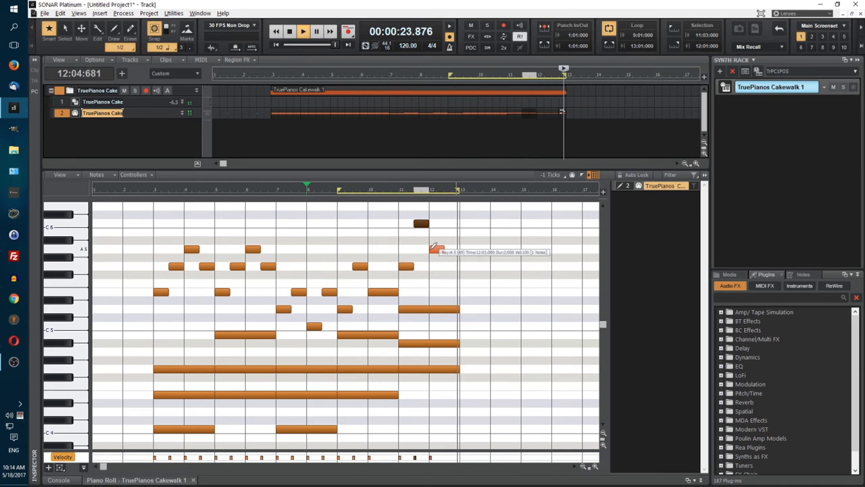
{"action": "left_click_drag", "start_coordinate": [433, 248], "coordinate": [435, 241]}
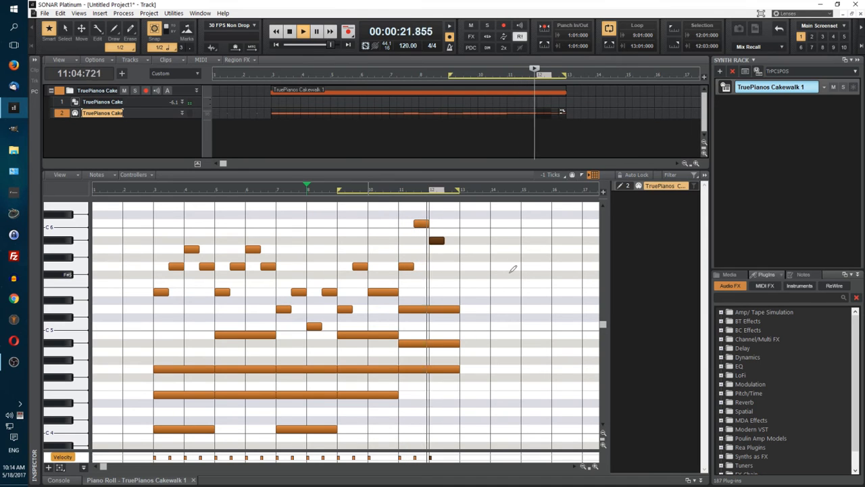
Step: Add a half note at 12:03, try it at F5, F#5 and E5, and place it on G5
{"action": "left_click", "coordinate": [447, 284]}
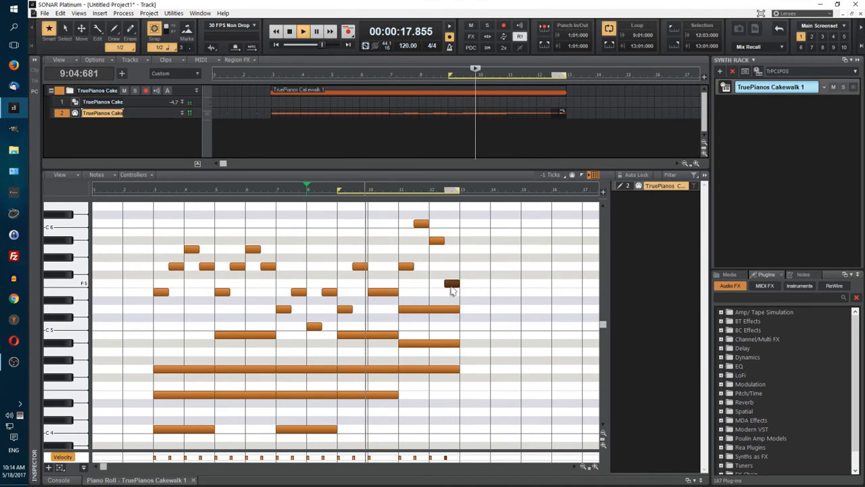
{"action": "left_click_drag", "start_coordinate": [451, 289], "coordinate": [451, 279]}
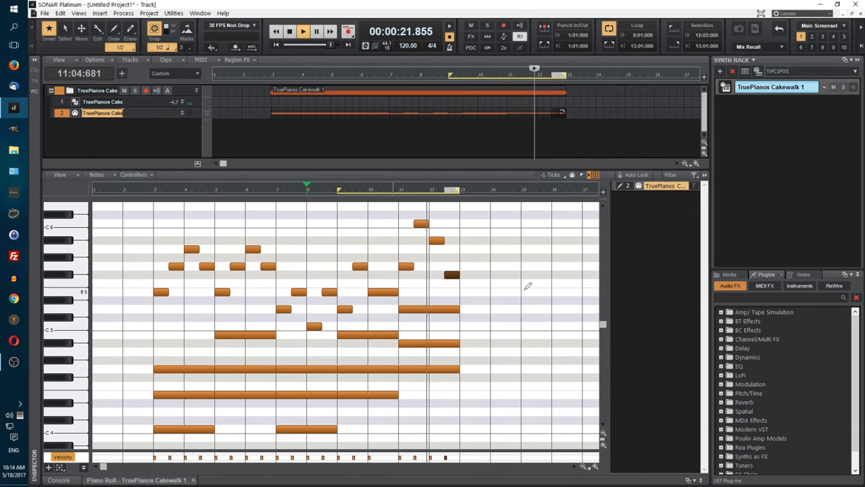
{"action": "left_click_drag", "start_coordinate": [452, 279], "coordinate": [452, 296]}
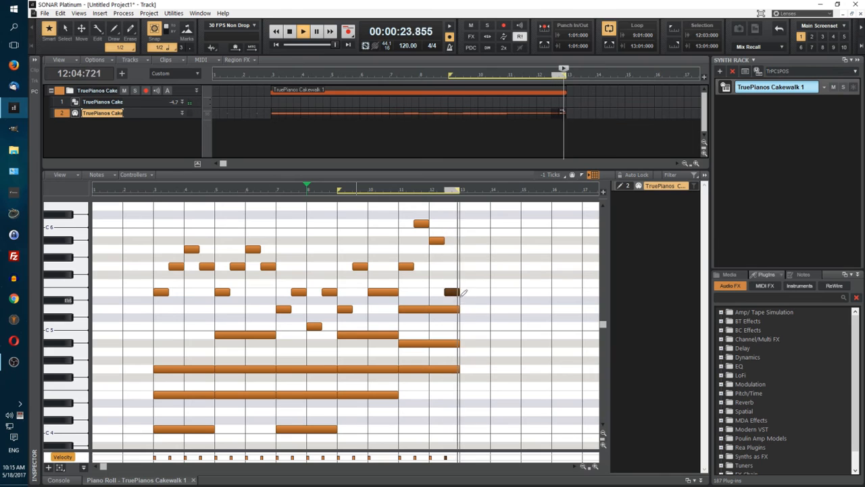
{"action": "left_click_drag", "start_coordinate": [458, 292], "coordinate": [458, 267]}
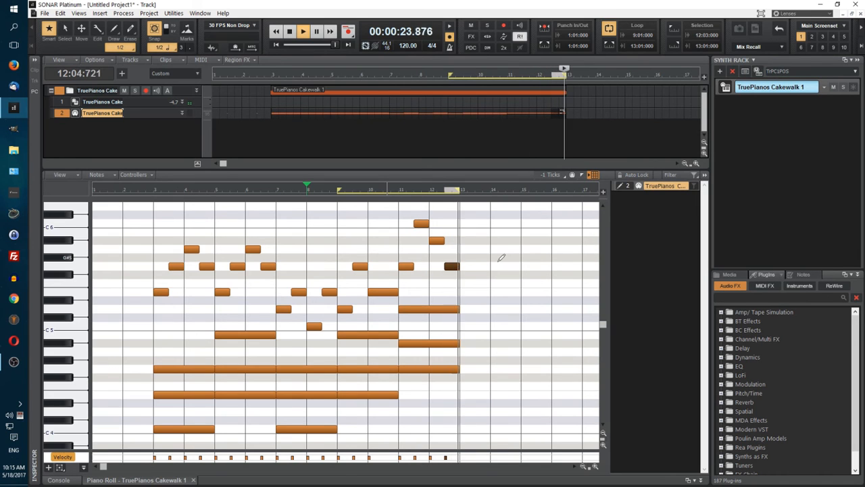
Step: Draw a half-note A5 at 12:02 between the Bb5 and G5, and play the loop from 3:01:000
{"action": "left_click", "coordinate": [437, 249]}
{"action": "left_click_drag", "start_coordinate": [437, 250], "coordinate": [447, 250]}
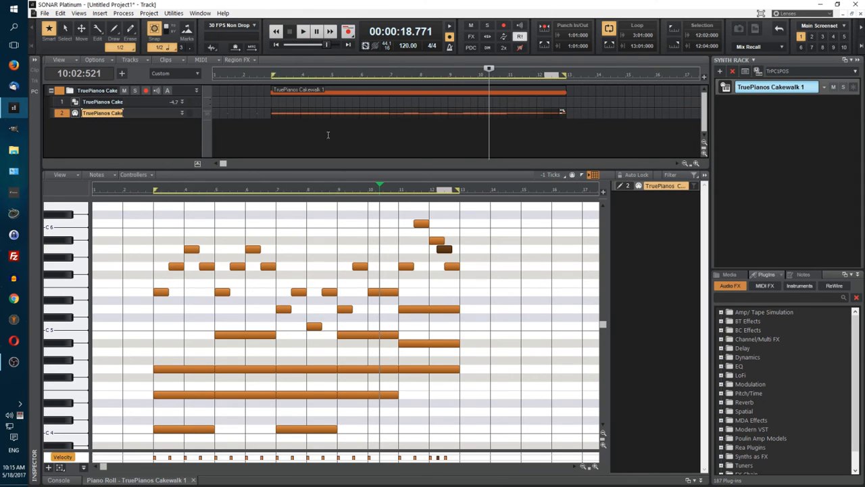
{"action": "left_click", "coordinate": [277, 43]}
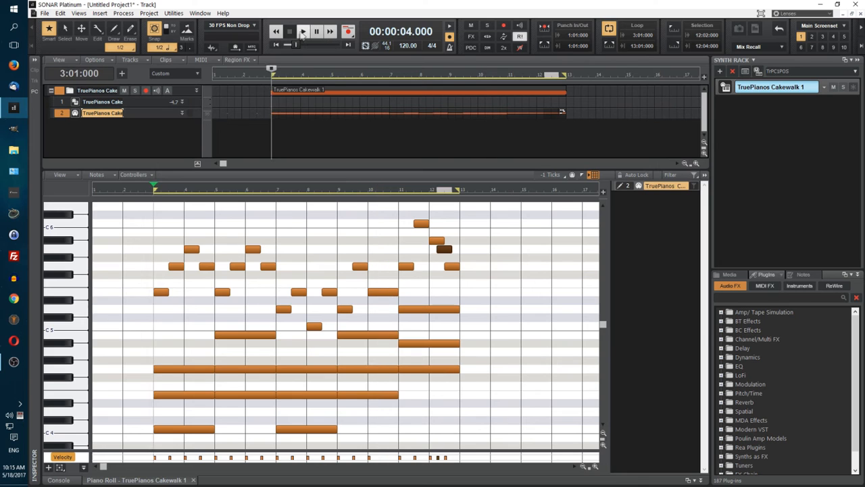
{"action": "left_click", "coordinate": [304, 32]}
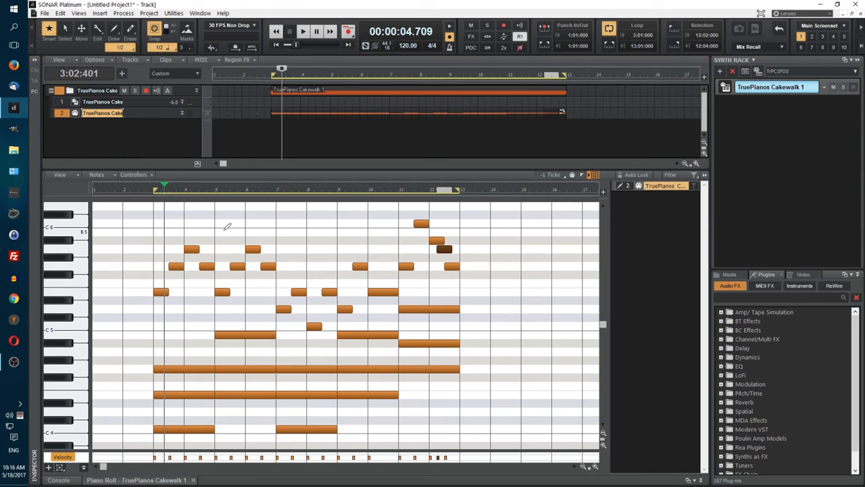
Step: Raise the melody in measures 5 and 6 three semitones to G5, Bb5, C6 and Bb5, and play from 2:03:000
{"action": "left_click_drag", "start_coordinate": [228, 241], "coordinate": [271, 309]}
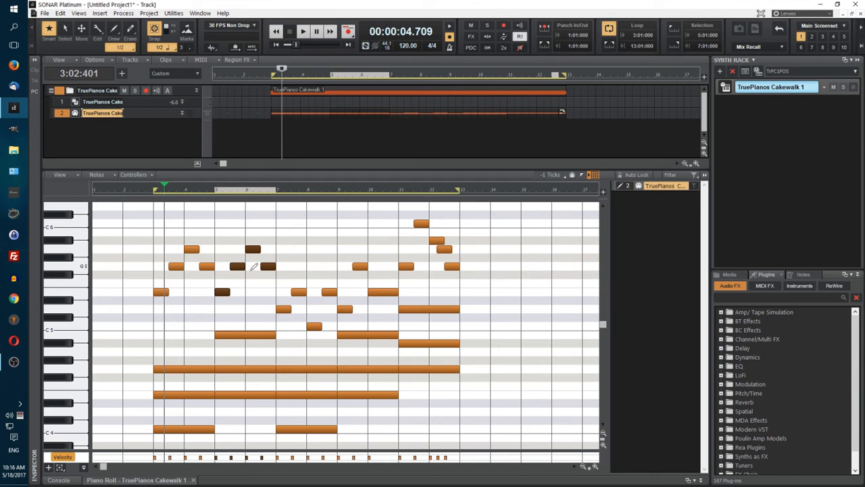
{"action": "left_click_drag", "start_coordinate": [223, 299], "coordinate": [232, 267]}
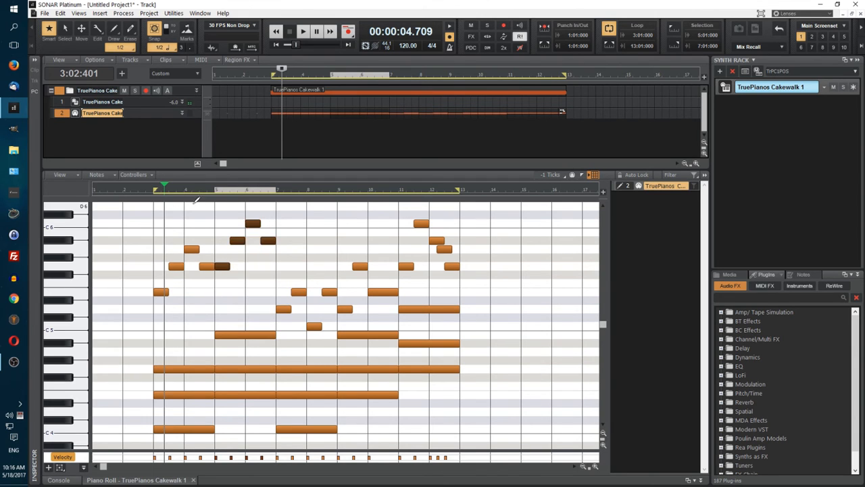
{"action": "left_click", "coordinate": [142, 194]}
{"action": "key", "text": "space"}
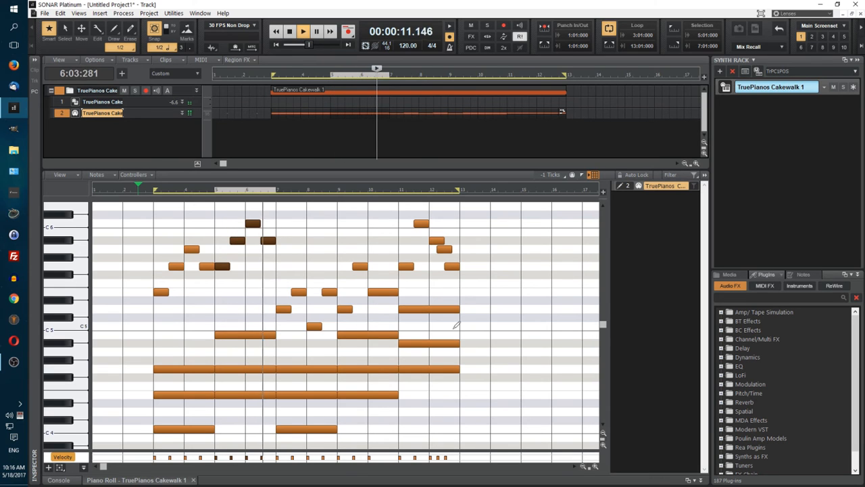
{"action": "key", "text": "space"}
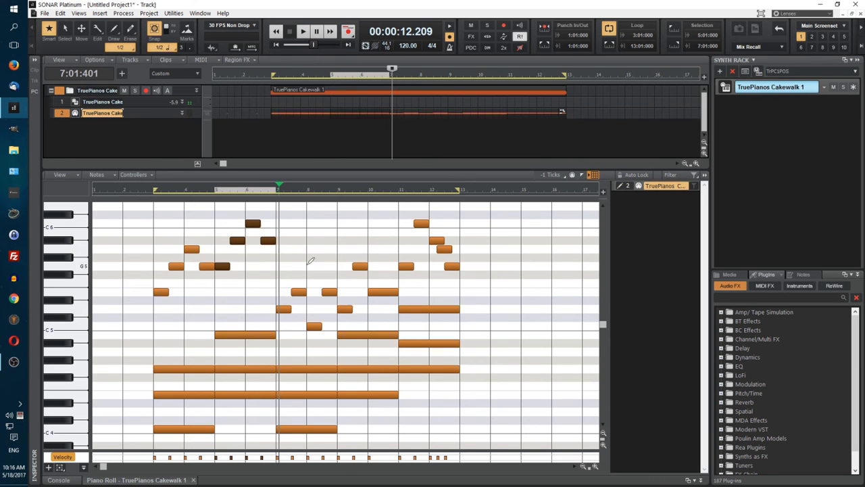
Step: Lower the two Bb5 notes in measures 5 and 6 to A5, and play from 2:03:000
{"action": "left_click", "coordinate": [226, 231]}
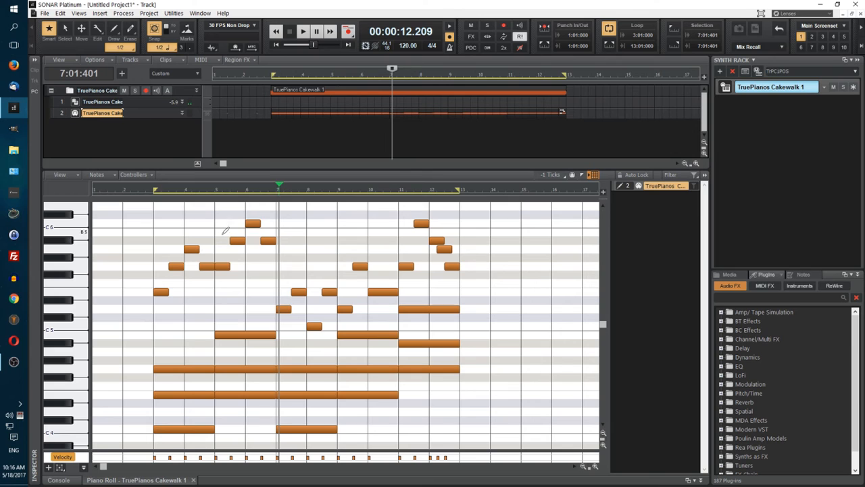
{"action": "mouse_move", "coordinate": [239, 235]}
{"action": "left_mouse_down"}
{"action": "mouse_move", "coordinate": [273, 245]}
{"action": "mouse_move", "coordinate": [238, 250]}
{"action": "left_mouse_up"}
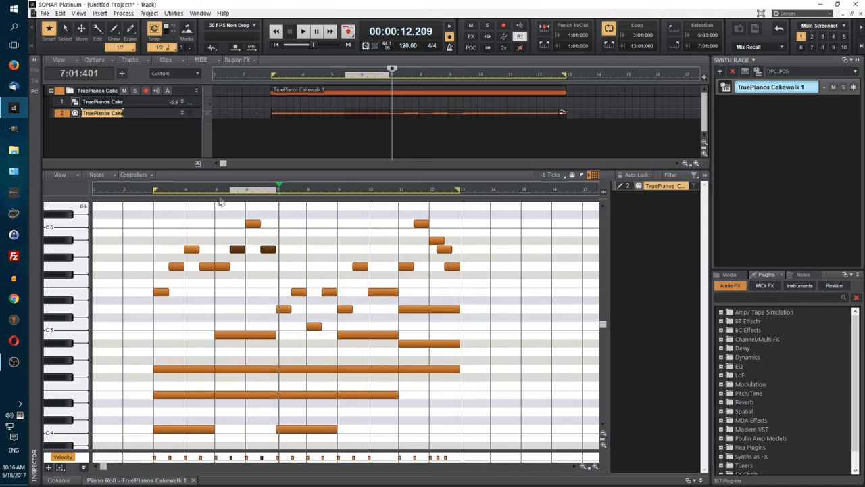
{"action": "left_click", "coordinate": [138, 189]}
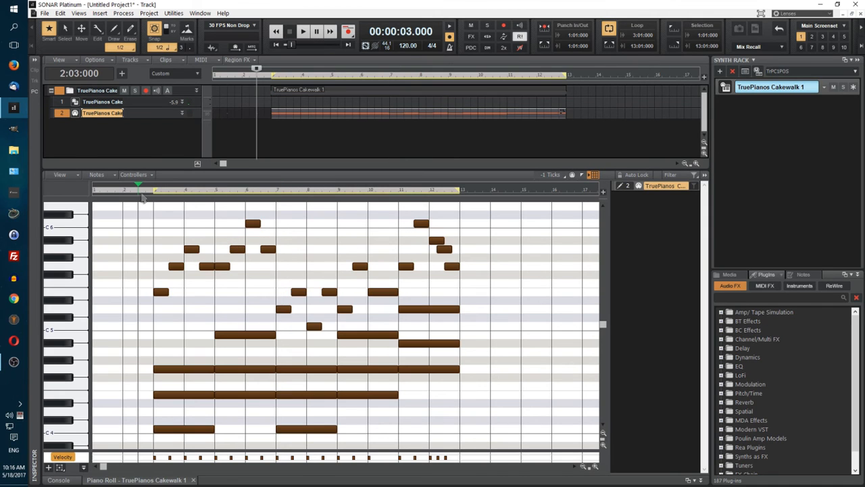
{"action": "key", "text": "space"}
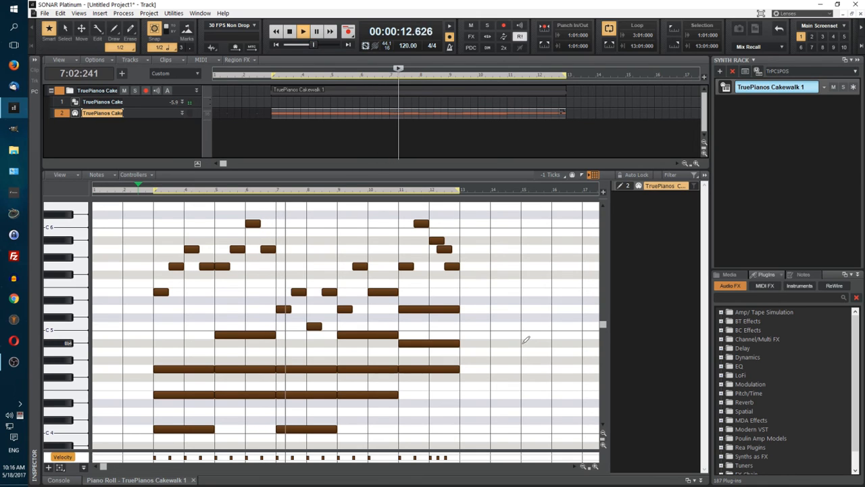
{"action": "key", "text": "space"}
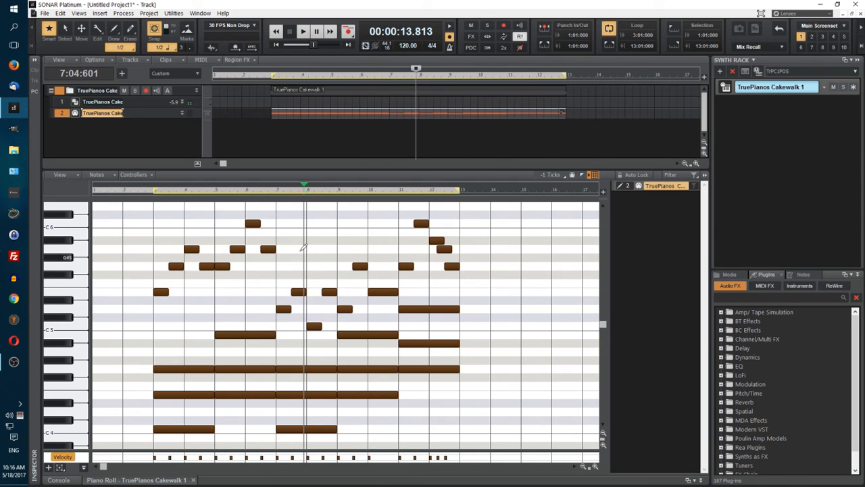
Step: Lower the C6 note at the start of measure 6 to B5, and play from measure 2
{"action": "left_click", "coordinate": [273, 215]}
{"action": "left_click_drag", "start_coordinate": [252, 227], "coordinate": [252, 233]}
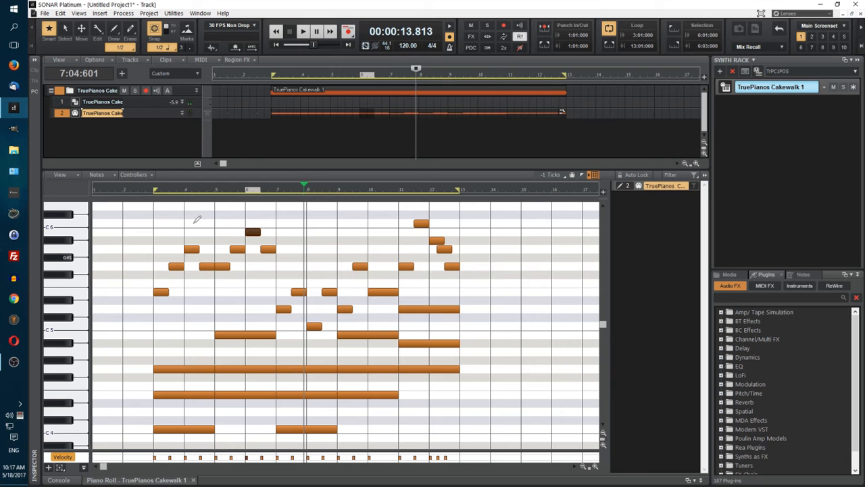
{"action": "left_click", "coordinate": [131, 193]}
{"action": "key", "text": "space"}
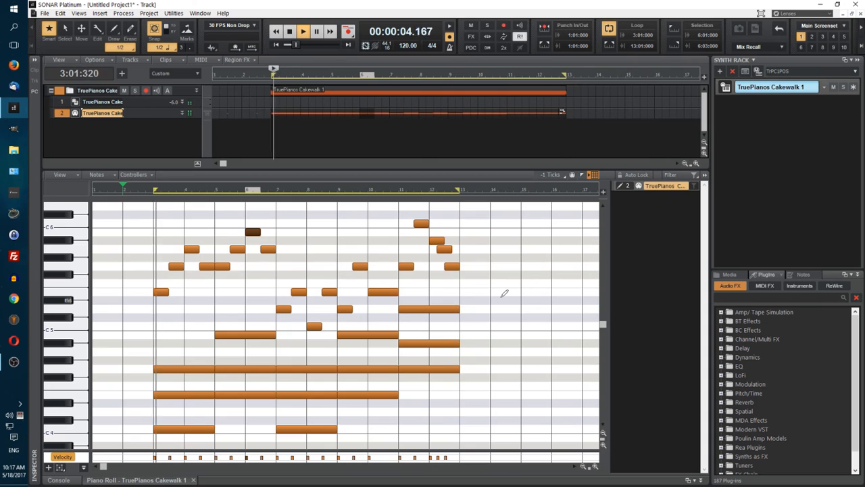
{"action": "key", "text": "space"}
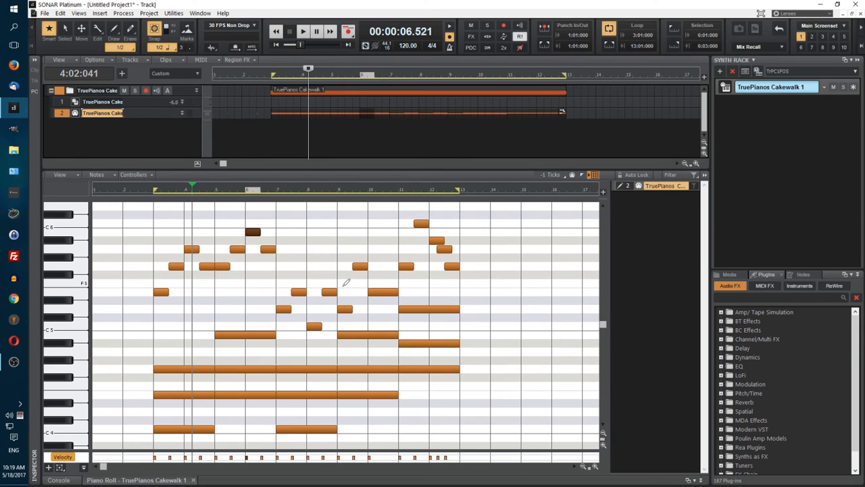
{"action": "key", "text": "j"}
{"action": "key", "text": "F5"}
{"action": "key", "text": "j"}
{"action": "left_click", "coordinate": [380, 274]}
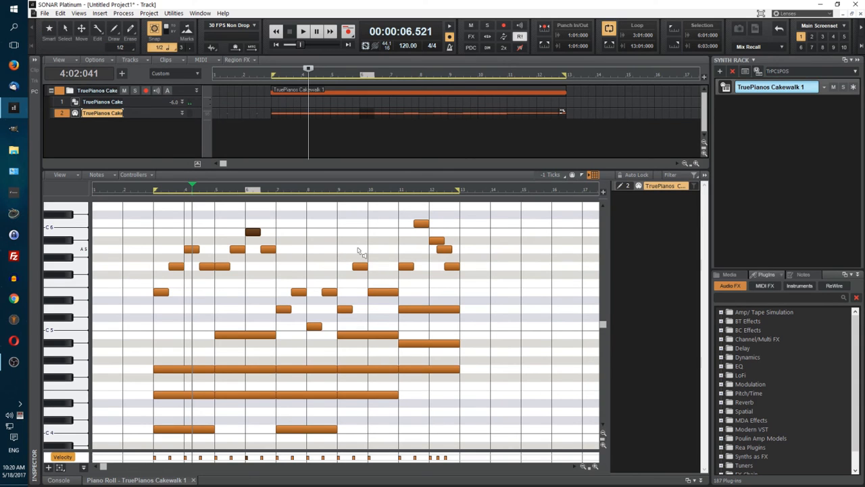
{"action": "key", "text": "F5"}
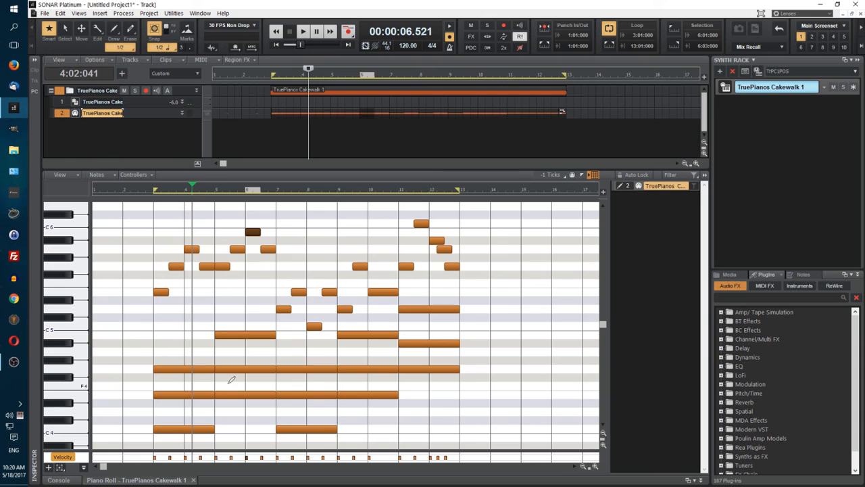
{"action": "key", "text": "j"}
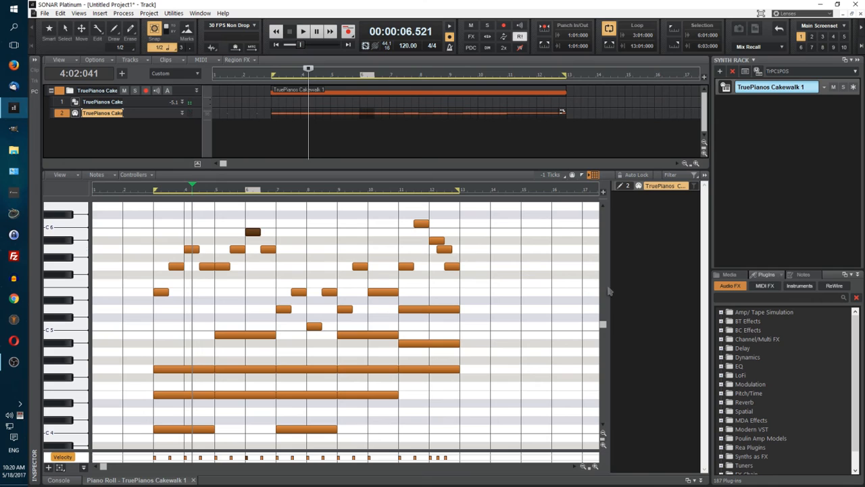
{"action": "key", "text": "F6"}
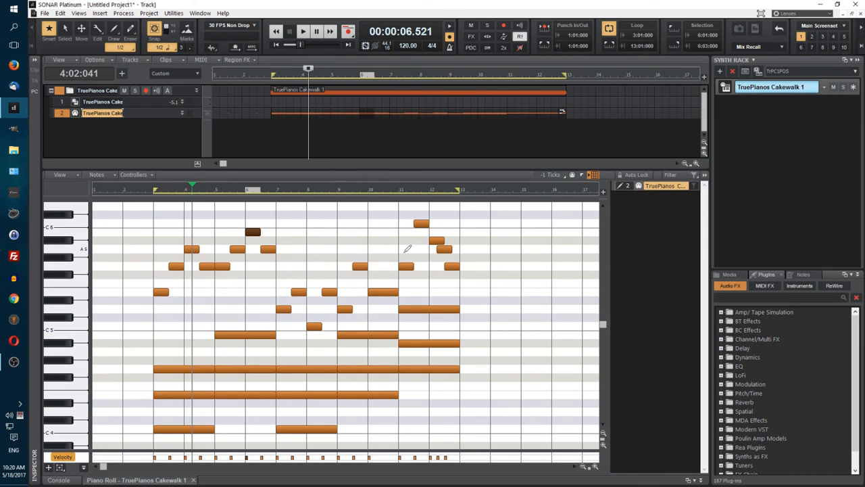
{"action": "key", "text": "j"}
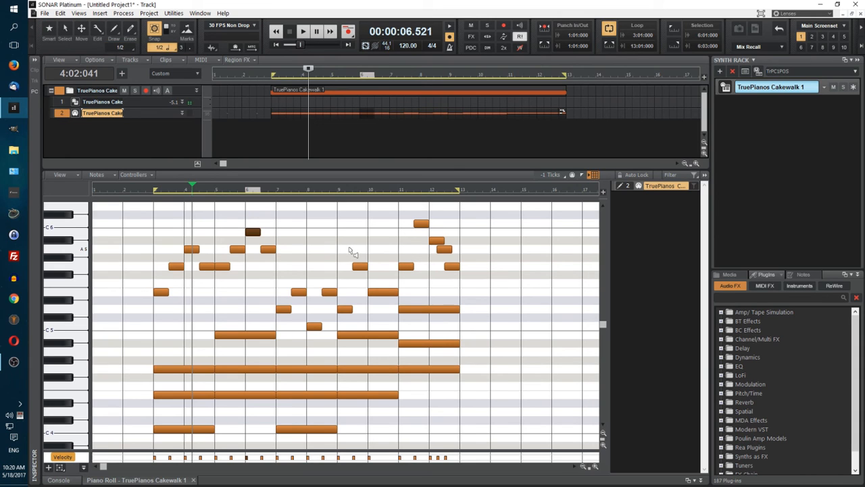
{"action": "key", "text": "t"}
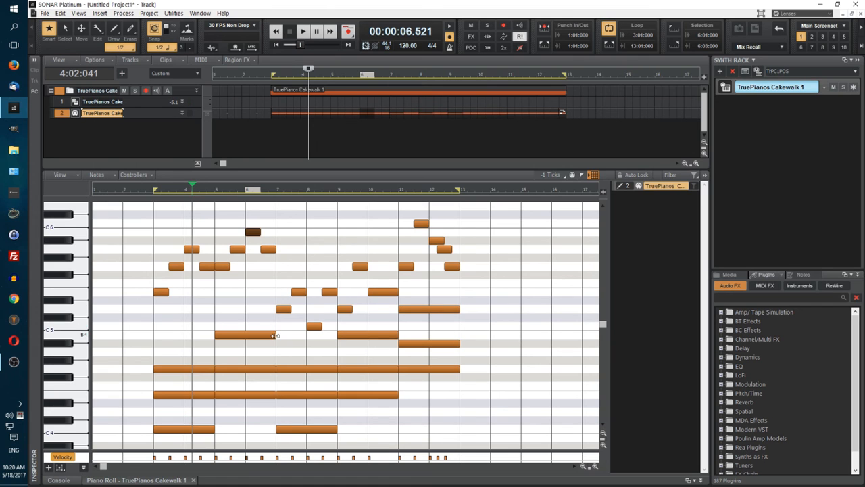
Step: Raise the first melody note in measure 3 from E5 to A5, and play from 2:03:000
{"action": "left_click", "coordinate": [161, 292]}
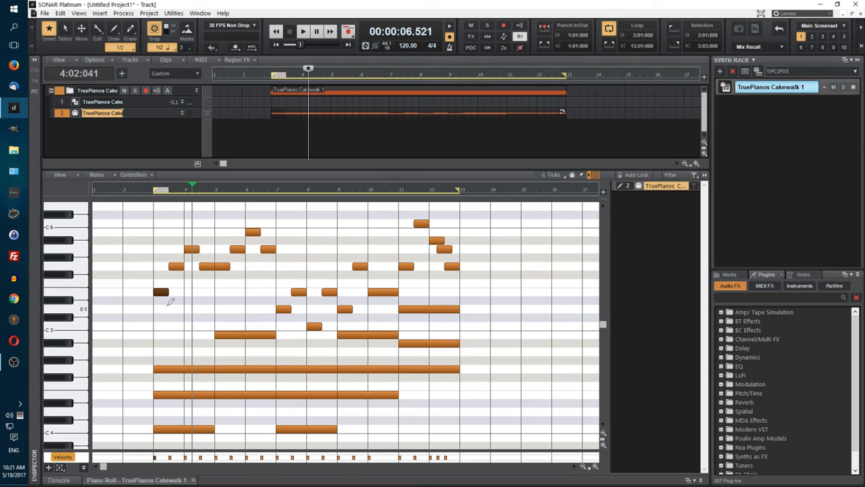
{"action": "left_click_drag", "start_coordinate": [162, 293], "coordinate": [165, 250]}
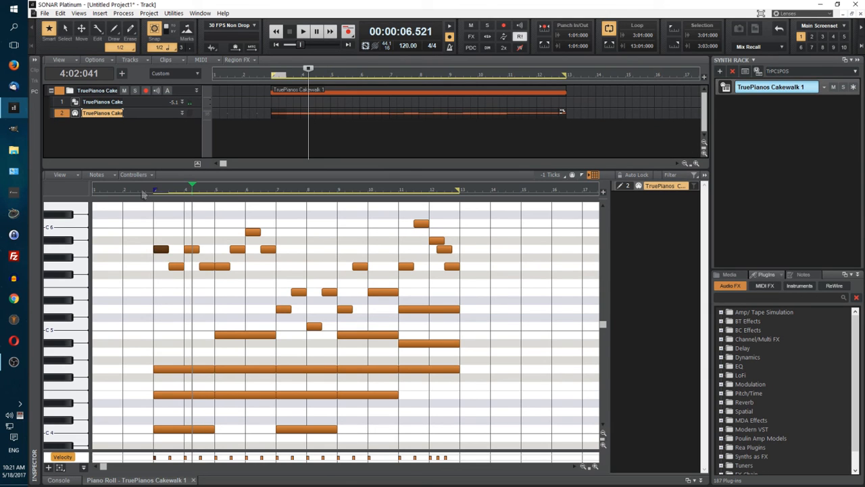
{"action": "left_click", "coordinate": [138, 190]}
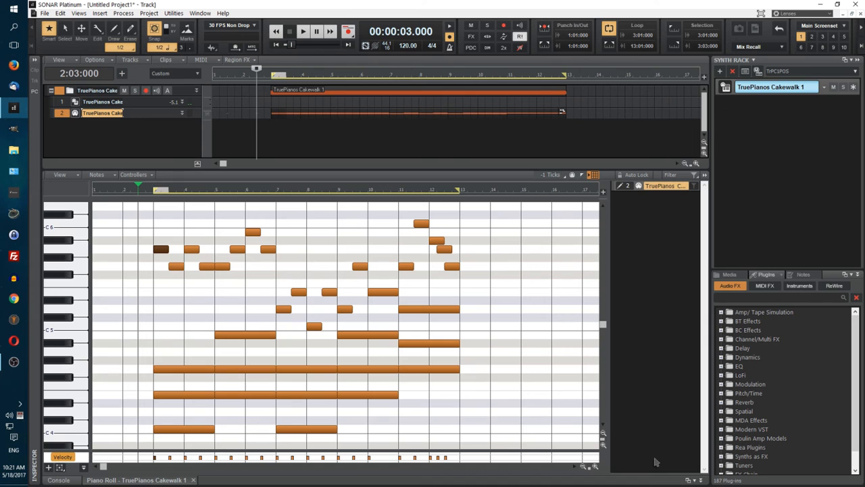
{"action": "key", "text": "space"}
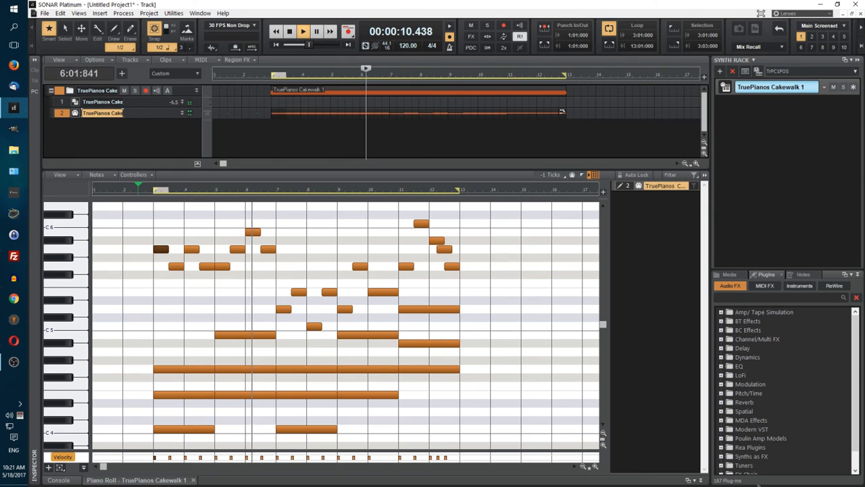
{"action": "key", "text": "space"}
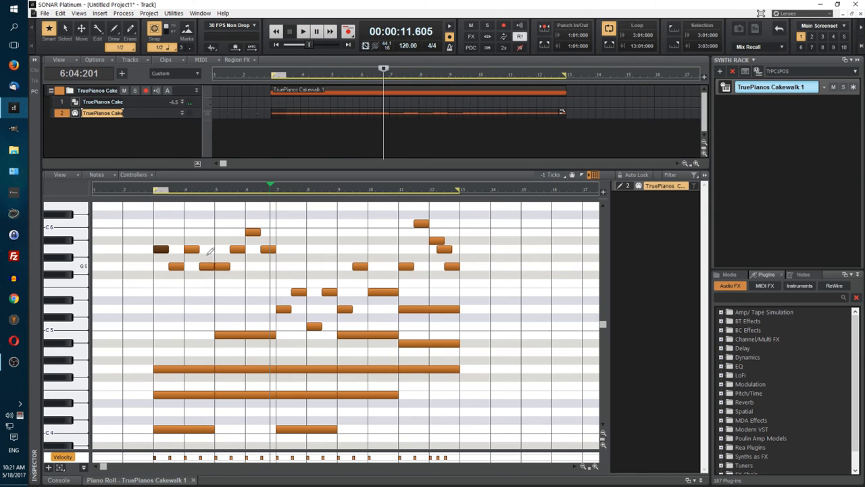
Step: Lower the last melody note in measure 4 to E5, and play from 2:03:000
{"action": "left_click_drag", "start_coordinate": [207, 270], "coordinate": [208, 296]}
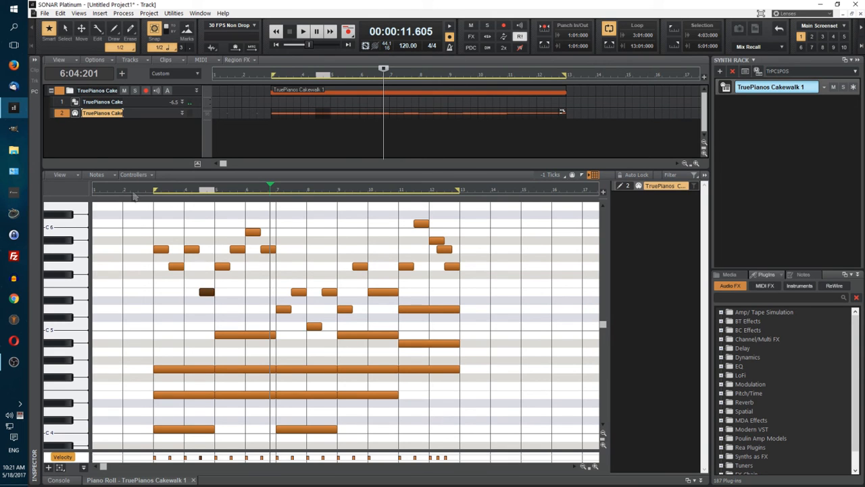
{"action": "left_click", "coordinate": [137, 194]}
{"action": "key", "text": "space"}
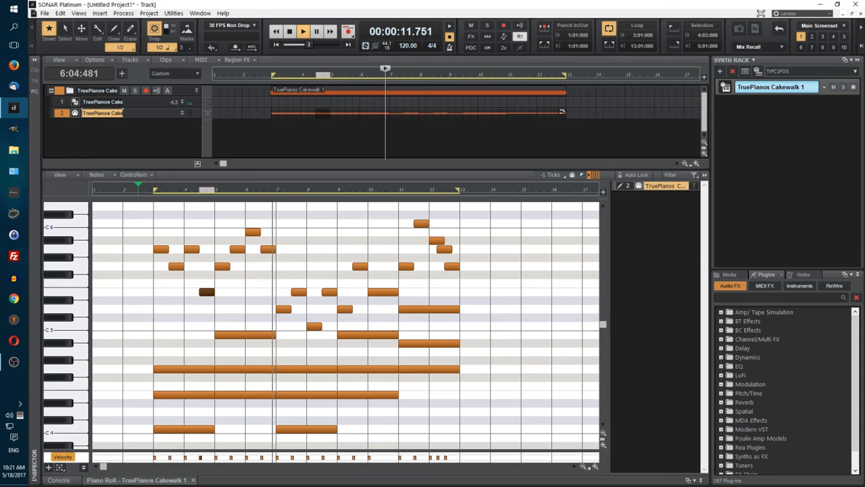
{"action": "key", "text": "space"}
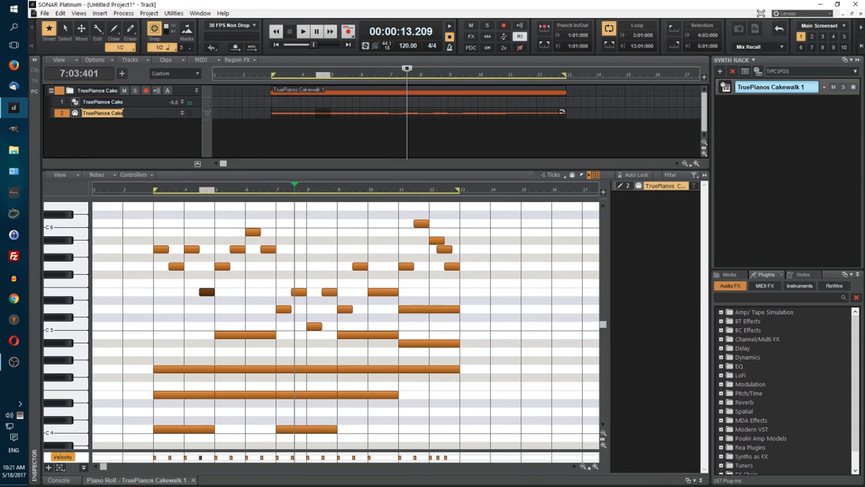
Step: Raise the second melody note in measure 3 to C6, and play from the start of measure 2
{"action": "left_click_drag", "start_coordinate": [172, 266], "coordinate": [174, 224]}
{"action": "left_click", "coordinate": [131, 192]}
{"action": "key", "text": "space"}
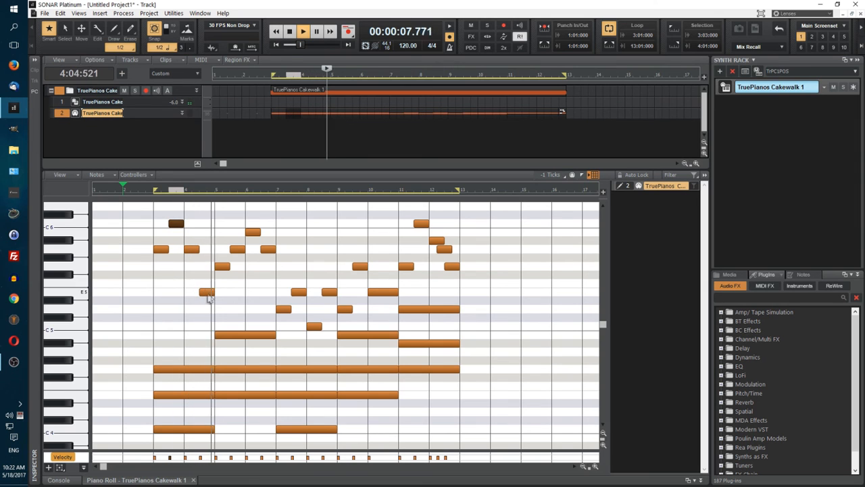
{"action": "left_click", "coordinate": [289, 32]}
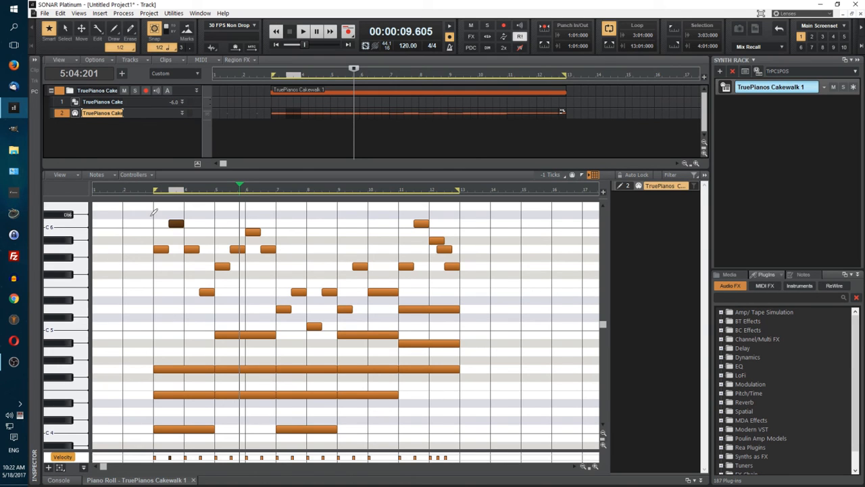
Step: Select all chord and melody notes, transpose them up two semitones, and play from measure 2
{"action": "left_click_drag", "start_coordinate": [156, 202], "coordinate": [476, 445]}
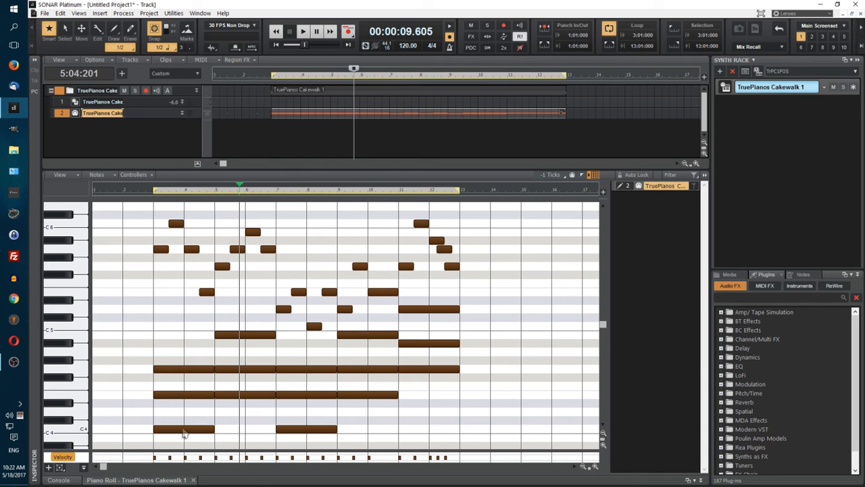
{"action": "key", "text": "ctrl+a"}
{"action": "left_click_drag", "start_coordinate": [179, 432], "coordinate": [178, 416]}
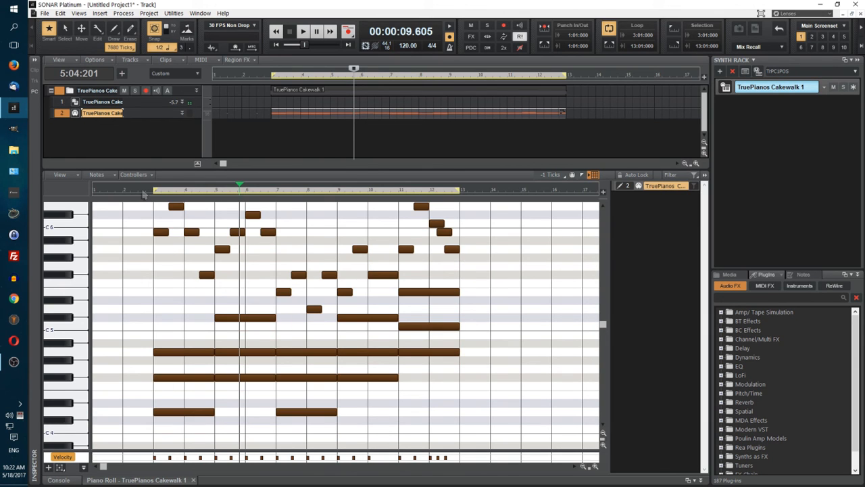
{"action": "left_click", "coordinate": [143, 192]}
{"action": "key", "text": "space"}
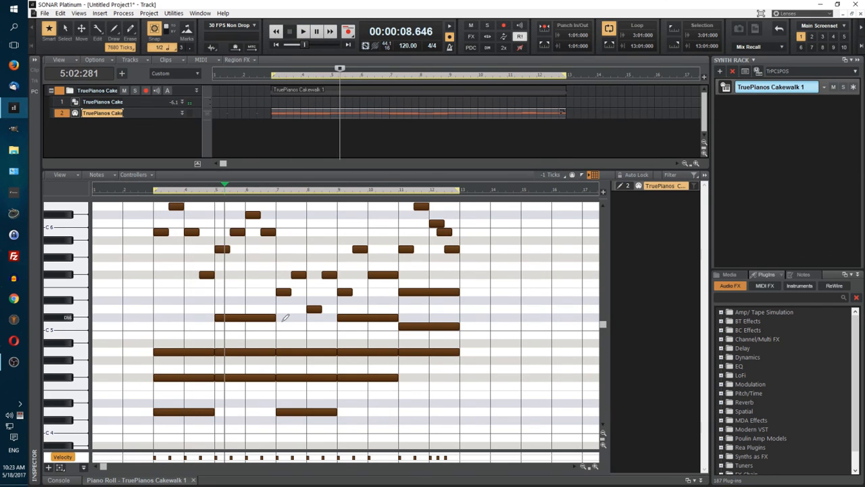
Step: Try lowering the F#4 chord notes at measures 3 and 7 to F4 and raising the A4 notes at 5 and 9 to Bb4, playing from 2:03:000
{"action": "key", "text": "ctrl+a"}
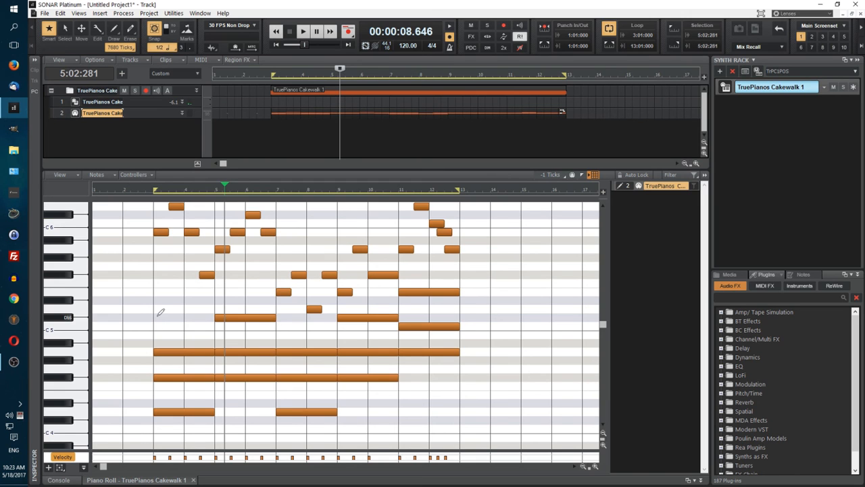
{"action": "left_click", "coordinate": [185, 380]}
{"action": "left_click_drag", "start_coordinate": [185, 380], "coordinate": [185, 386]}
{"action": "left_click_drag", "start_coordinate": [247, 356], "coordinate": [248, 348]}
{"action": "left_click_drag", "start_coordinate": [308, 381], "coordinate": [308, 387]}
{"action": "left_click_drag", "start_coordinate": [367, 352], "coordinate": [367, 343]}
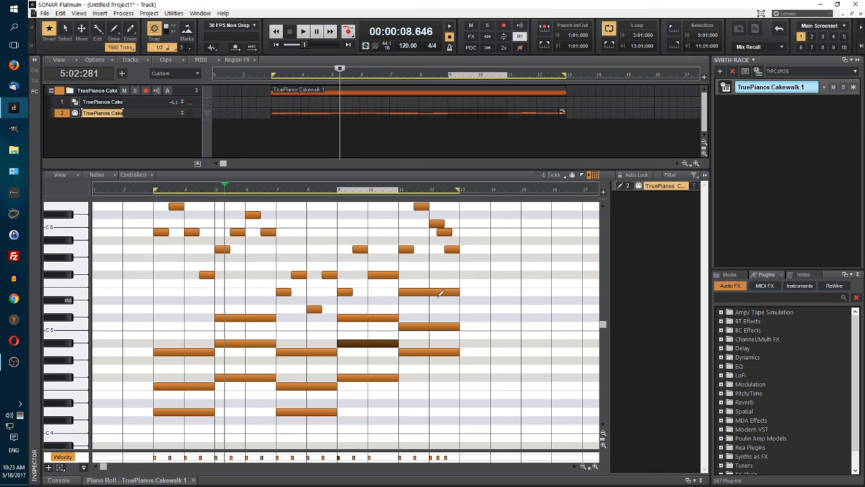
{"action": "left_click", "coordinate": [138, 189]}
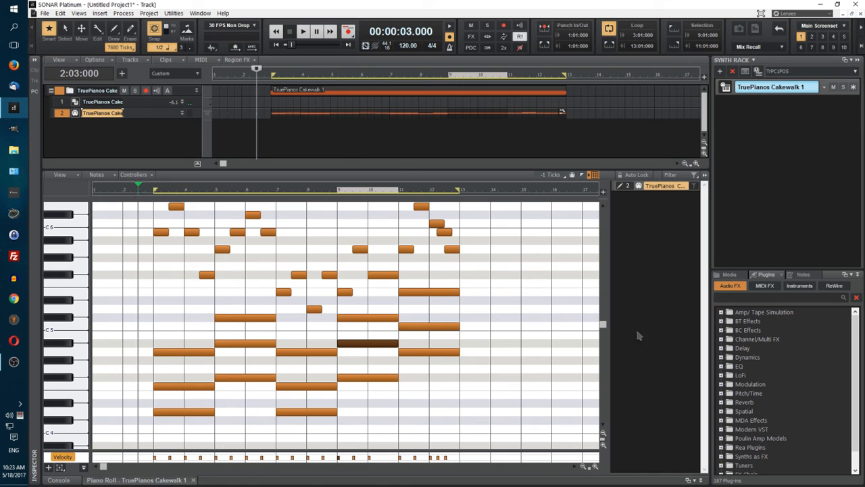
{"action": "scroll", "coordinate": [502, 310], "scroll_direction": "up", "scroll_amount": 1}
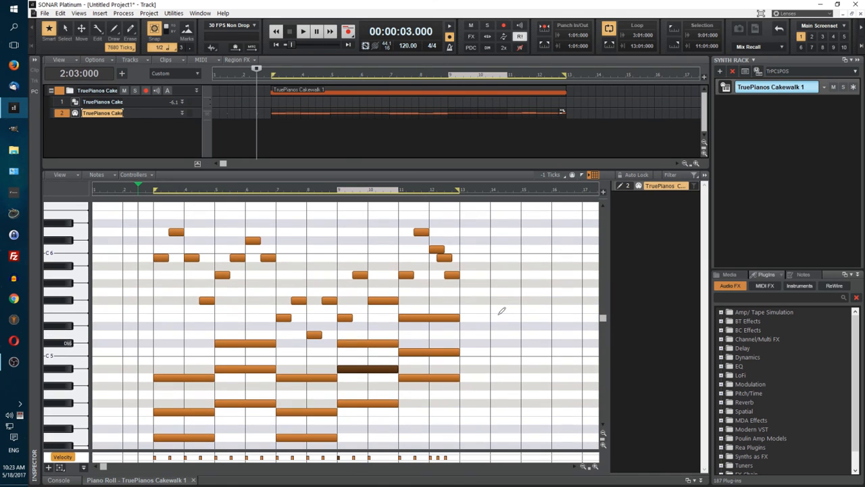
{"action": "key", "text": "space"}
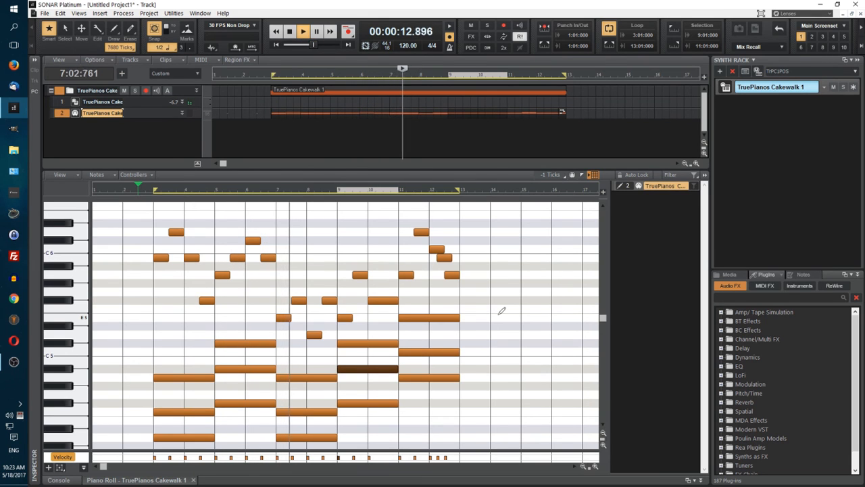
{"action": "left_click", "coordinate": [290, 32]}
Step: Move the F4 chord notes at measures 3 and 7 back to F#4 and the Bb4 notes at measures 5 and 9 back to A4
{"action": "scroll", "coordinate": [116, 352], "scroll_direction": "down", "scroll_amount": 1}
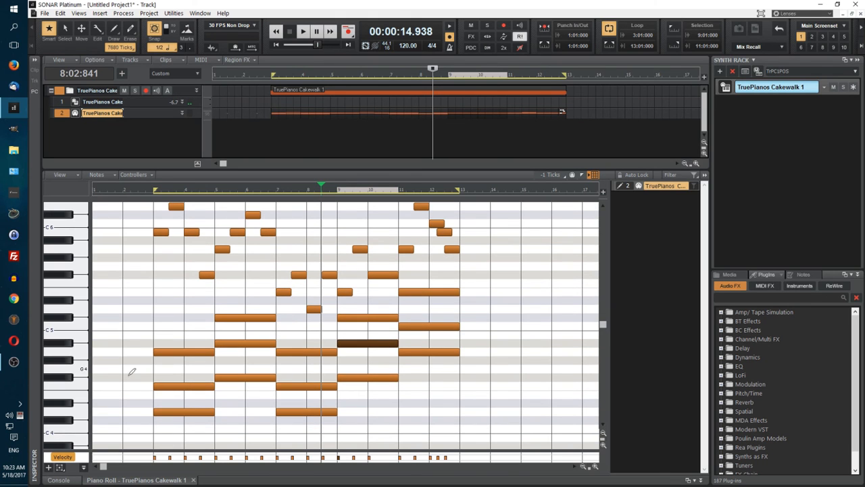
{"action": "left_click_drag", "start_coordinate": [178, 390], "coordinate": [180, 382]}
{"action": "left_click_drag", "start_coordinate": [253, 347], "coordinate": [255, 355]}
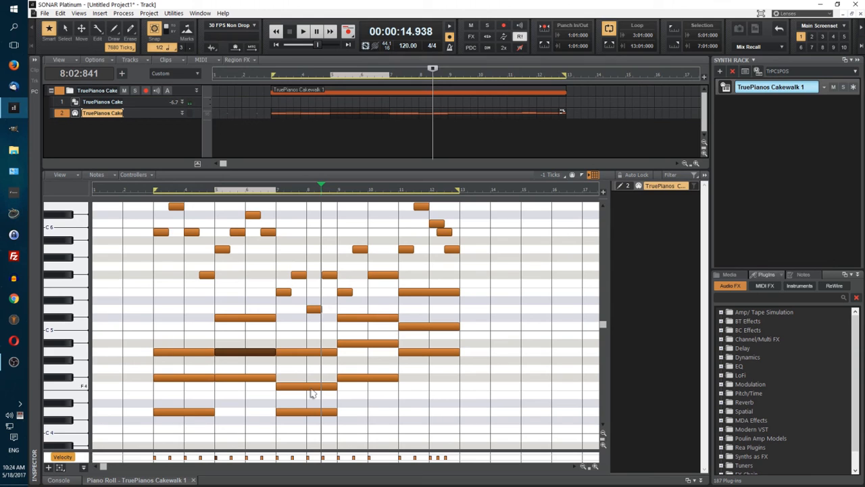
{"action": "left_click_drag", "start_coordinate": [310, 391], "coordinate": [311, 382]}
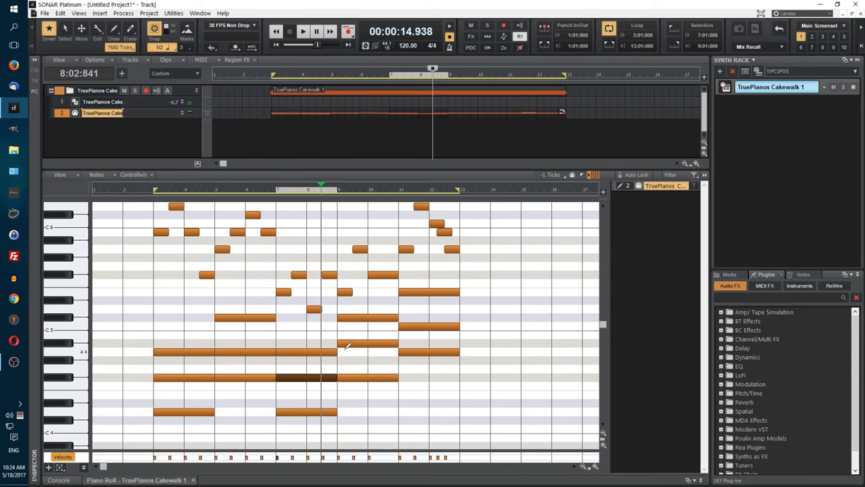
{"action": "left_click", "coordinate": [372, 344]}
{"action": "left_click_drag", "start_coordinate": [374, 345], "coordinate": [374, 353]}
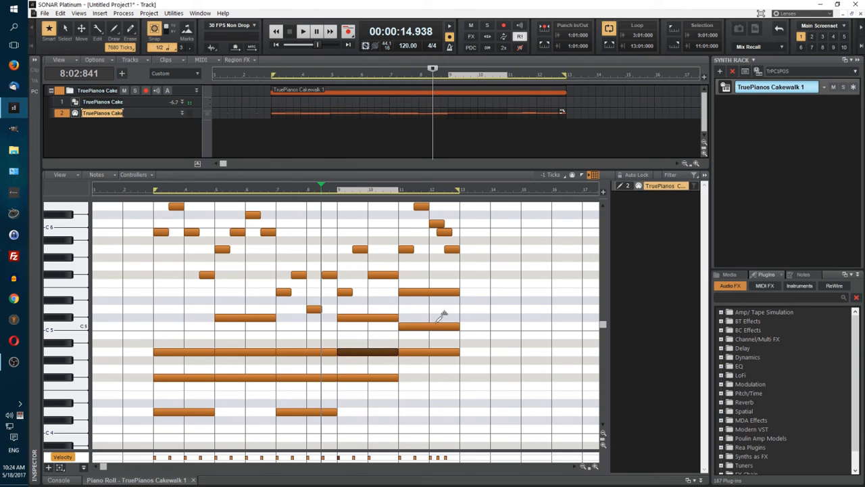
Step: Raise the C5 chord note in measures 11 and 12 to Db5, and play from 2:03:000
{"action": "left_click_drag", "start_coordinate": [432, 328], "coordinate": [435, 319]}
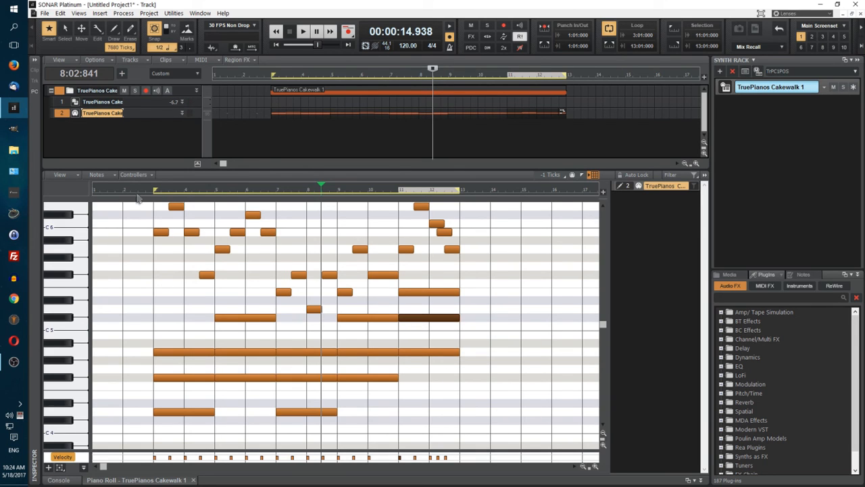
{"action": "left_click", "coordinate": [140, 194]}
{"action": "key", "text": "space"}
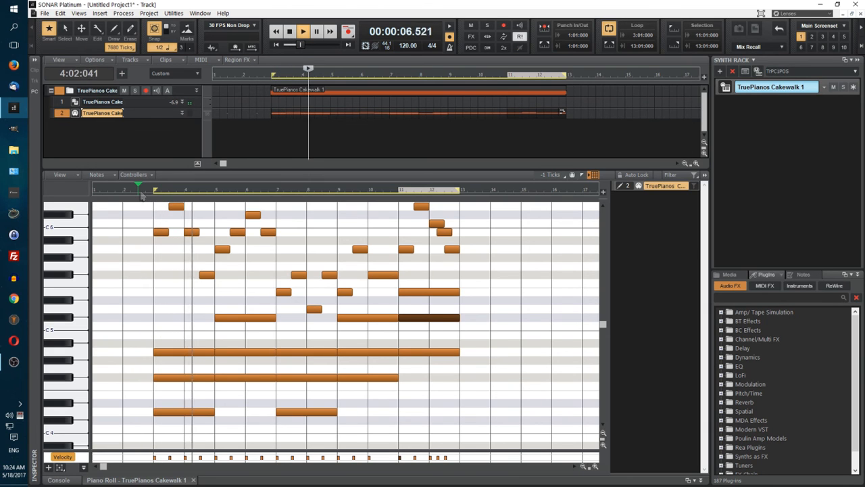
{"action": "key", "text": "space"}
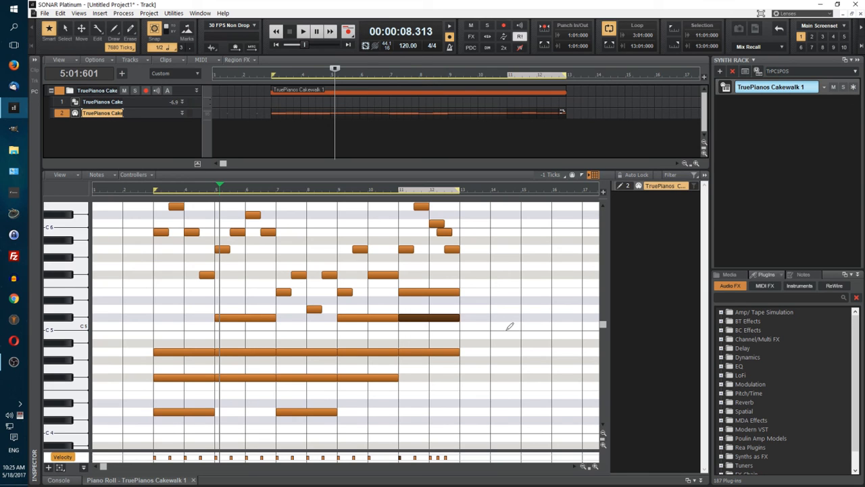
{"action": "key", "text": "space"}
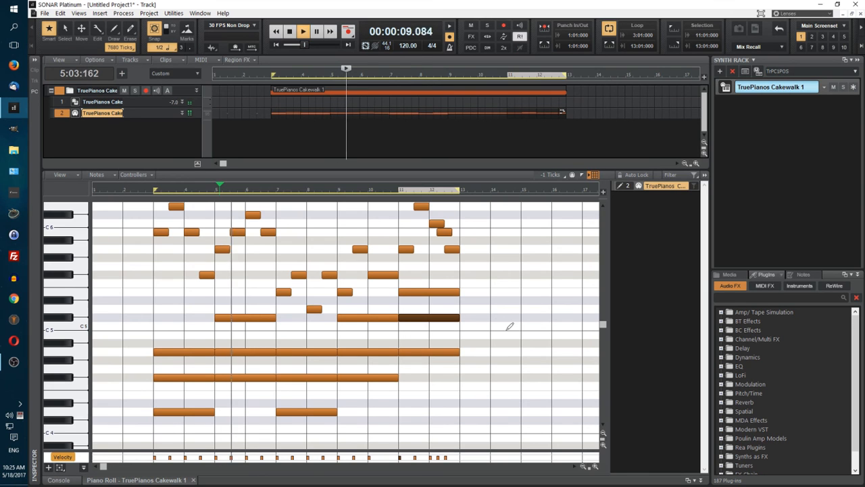